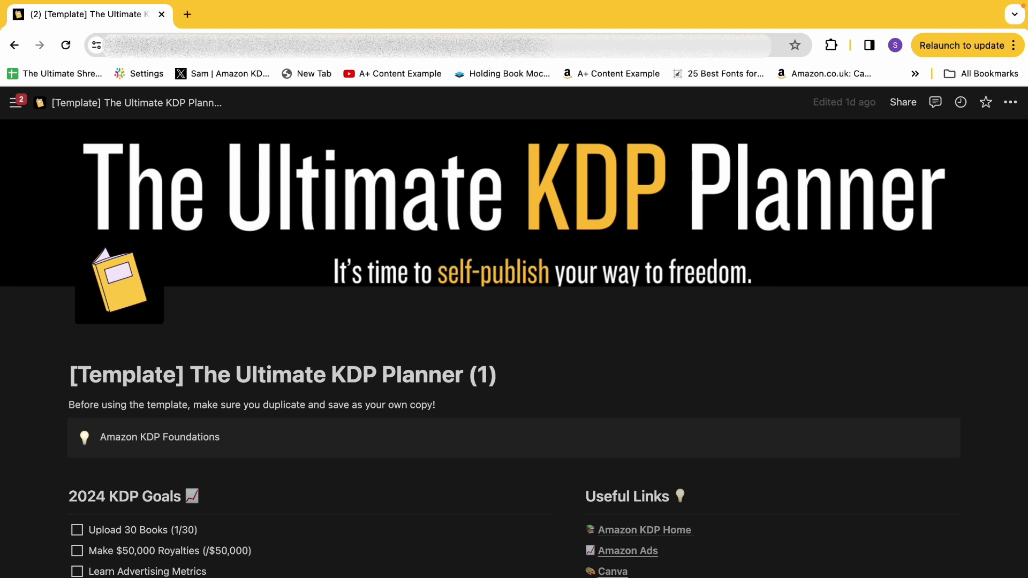
Examine the 2024 KDP Goals checklist in the Amazon KDP Foundations section of the planner
{"action": "scroll", "coordinate": [514, 348], "scroll_direction": "down", "scroll_amount": 5}
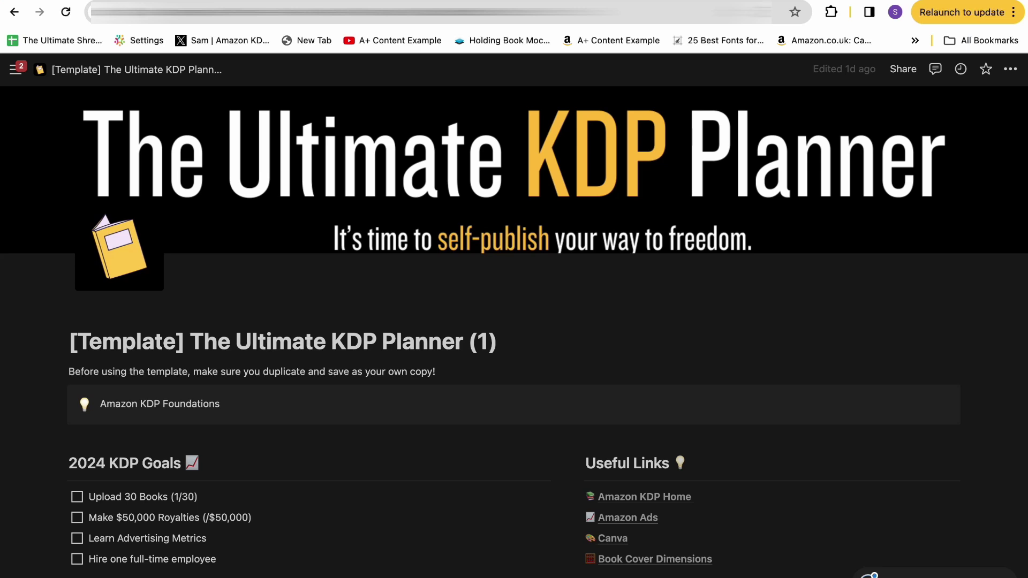
{"action": "scroll", "coordinate": [514, 332], "scroll_direction": "down", "scroll_amount": 3}
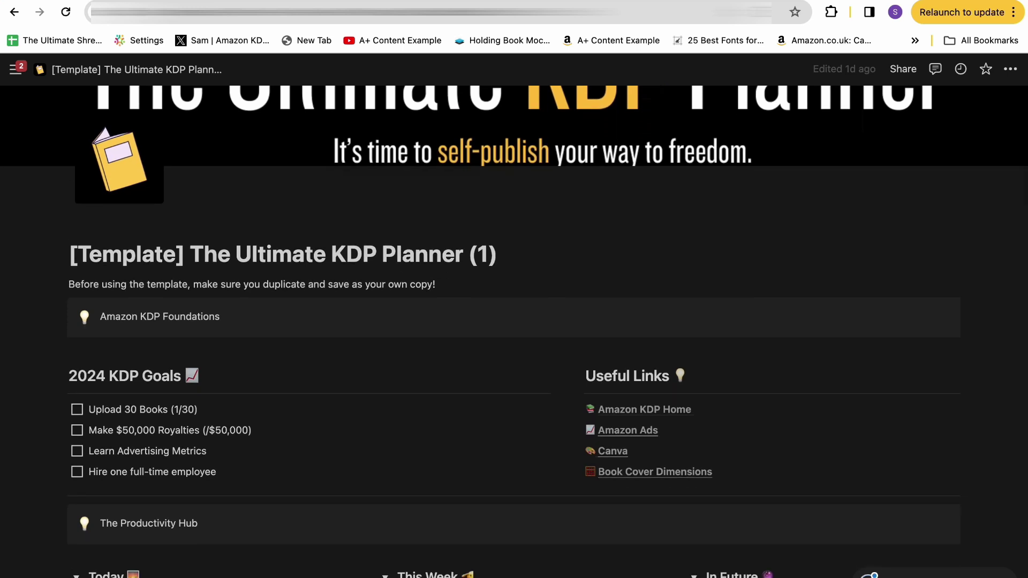
{"action": "scroll", "coordinate": [514, 332], "scroll_direction": "down", "scroll_amount": 2}
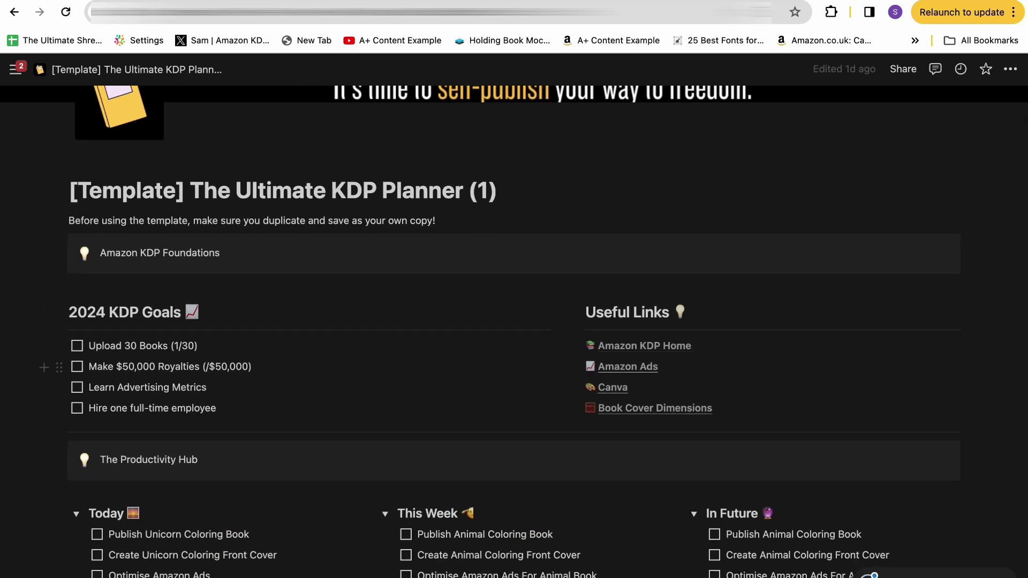
{"action": "scroll", "coordinate": [514, 332], "scroll_direction": "down", "scroll_amount": 2}
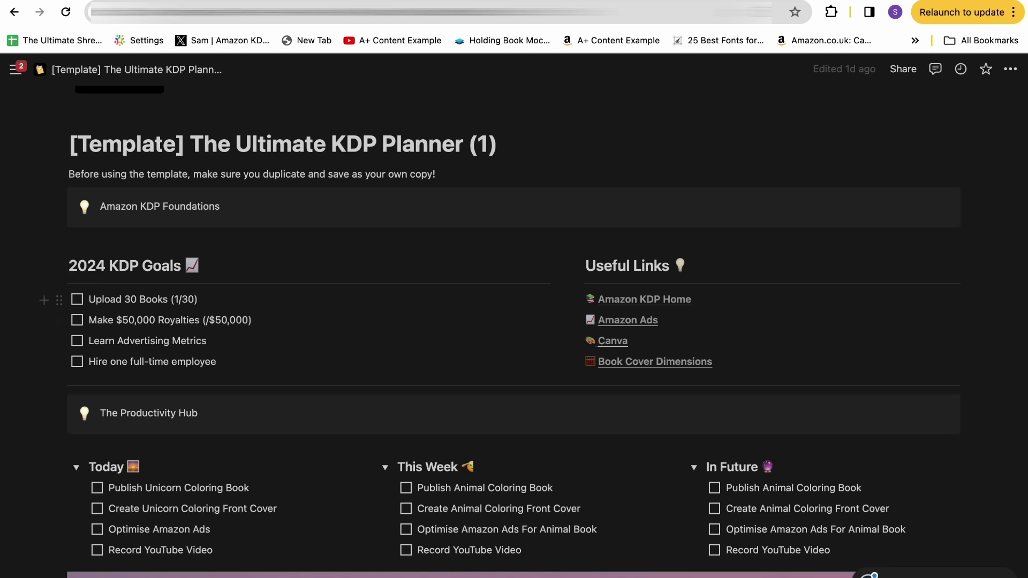
{"action": "left_click_drag", "start_coordinate": [197, 299], "coordinate": [88, 299]}
{"action": "left_click_drag", "start_coordinate": [251, 320], "coordinate": [108, 319]}
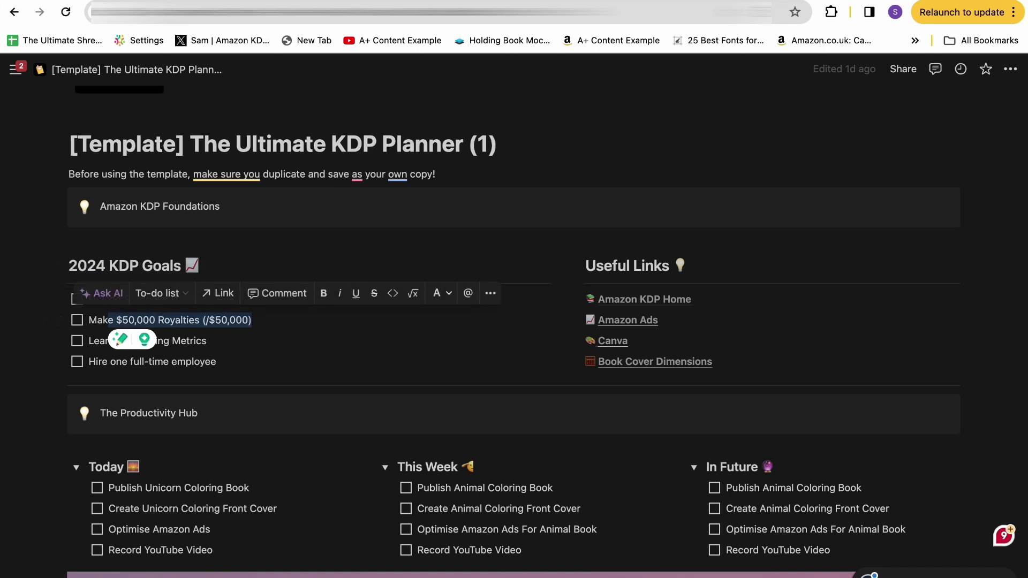
{"action": "left_click", "coordinate": [208, 341]}
{"action": "left_click_drag", "start_coordinate": [217, 361], "coordinate": [122, 320]}
{"action": "left_click", "coordinate": [88, 340]}
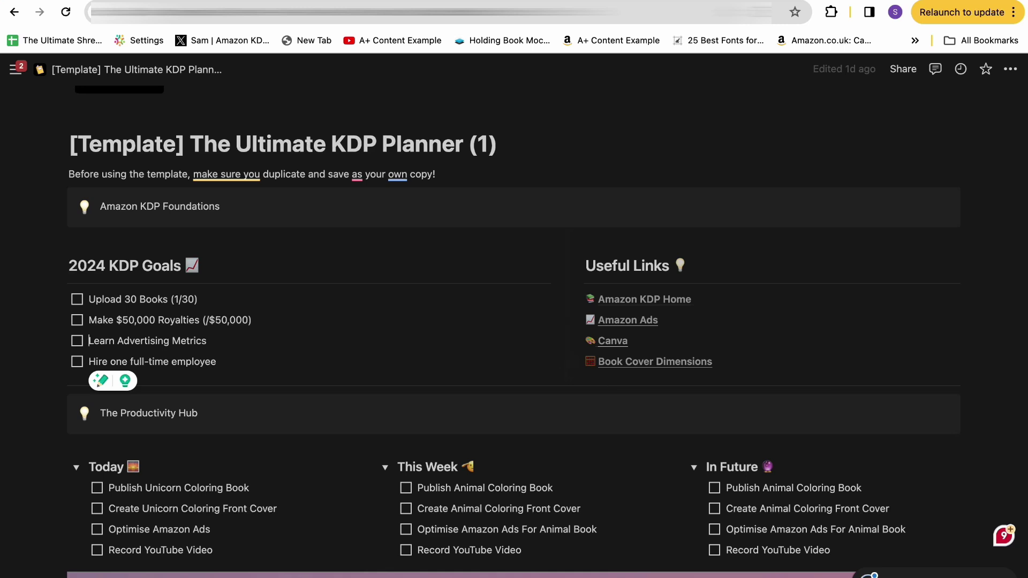
Delete the Record YouTube Video task from the This Week list
{"action": "scroll", "coordinate": [643, 362], "scroll_direction": "down", "scroll_amount": 4}
{"action": "scroll", "coordinate": [513, 334], "scroll_direction": "down", "scroll_amount": 1}
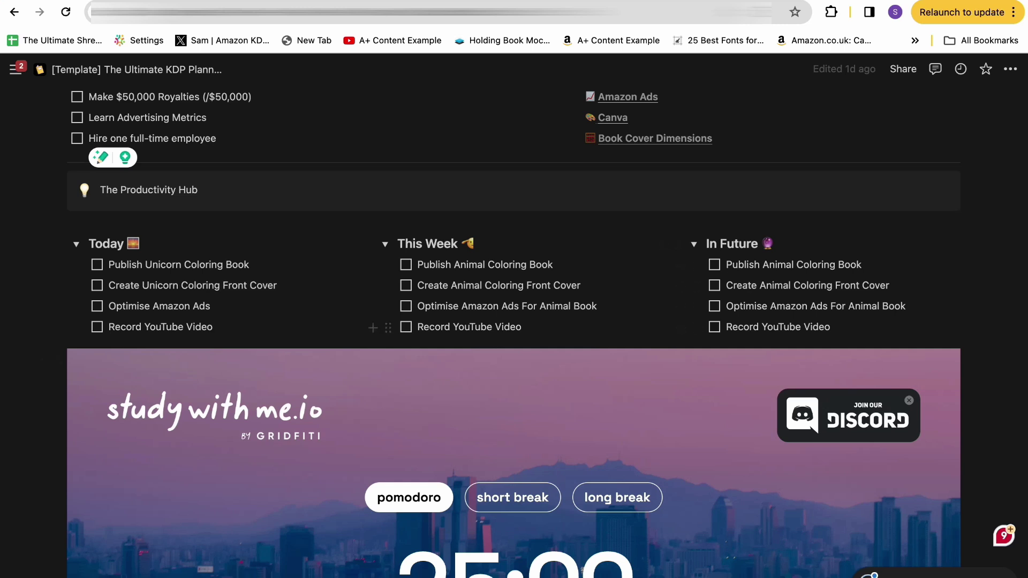
{"action": "left_click_drag", "start_coordinate": [521, 327], "coordinate": [417, 327]}
{"action": "key", "text": "BackSpace"}
{"action": "key", "text": "BackSpace"}
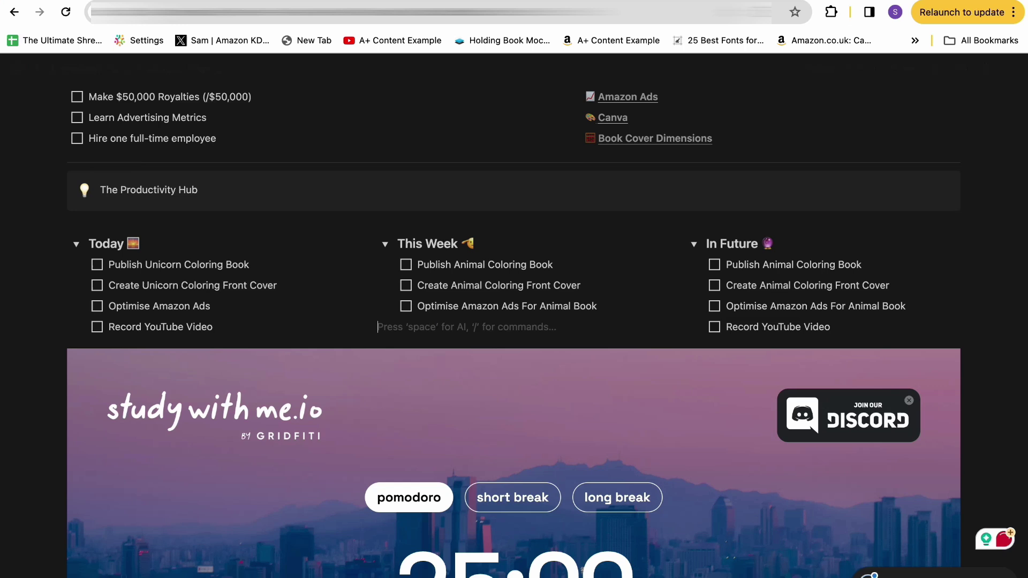
{"action": "key", "text": "BackSpace"}
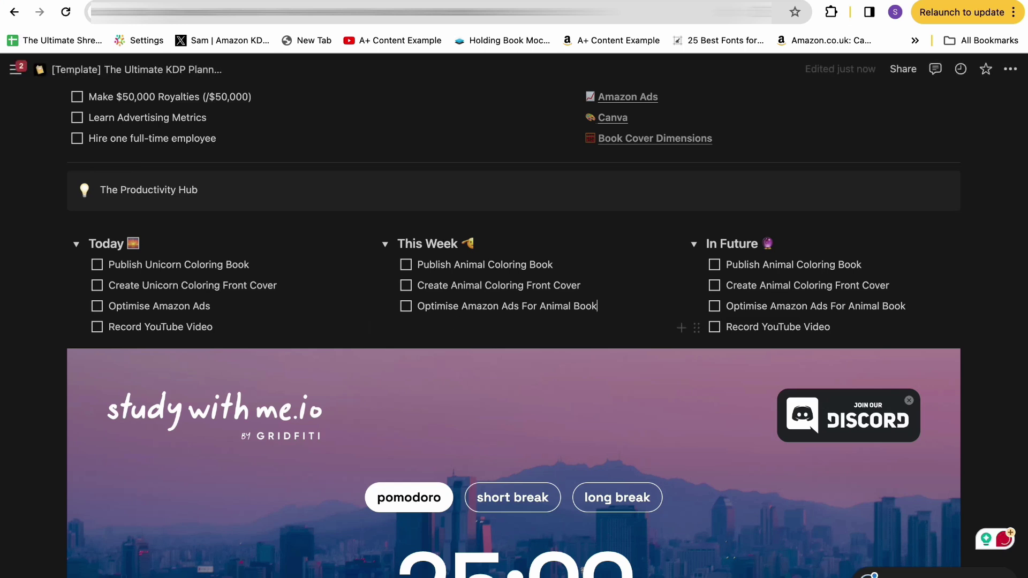
Try moving the In Future list's Record YouTube Video task below the Today list, and undo the recent task edits
{"action": "left_click_drag", "start_coordinate": [696, 326], "coordinate": [77, 338]}
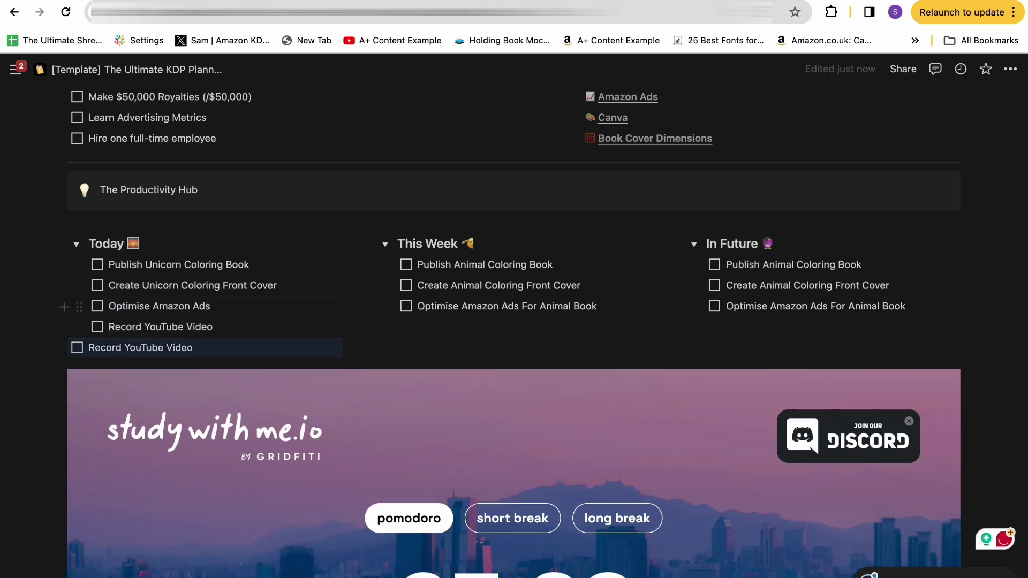
{"action": "key", "text": "super+z"}
{"action": "key", "text": "super+z"}
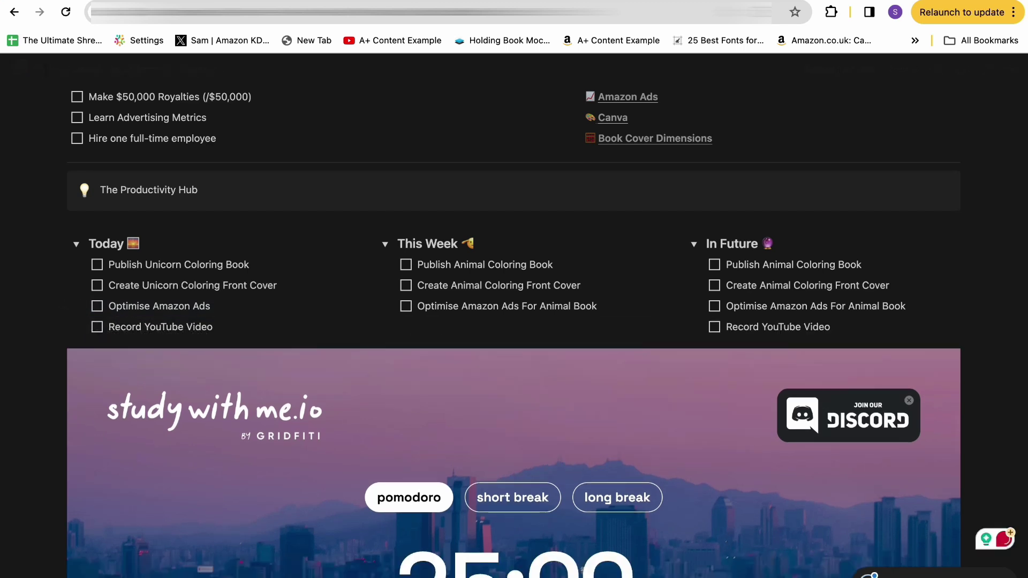
{"action": "key", "text": "super+z"}
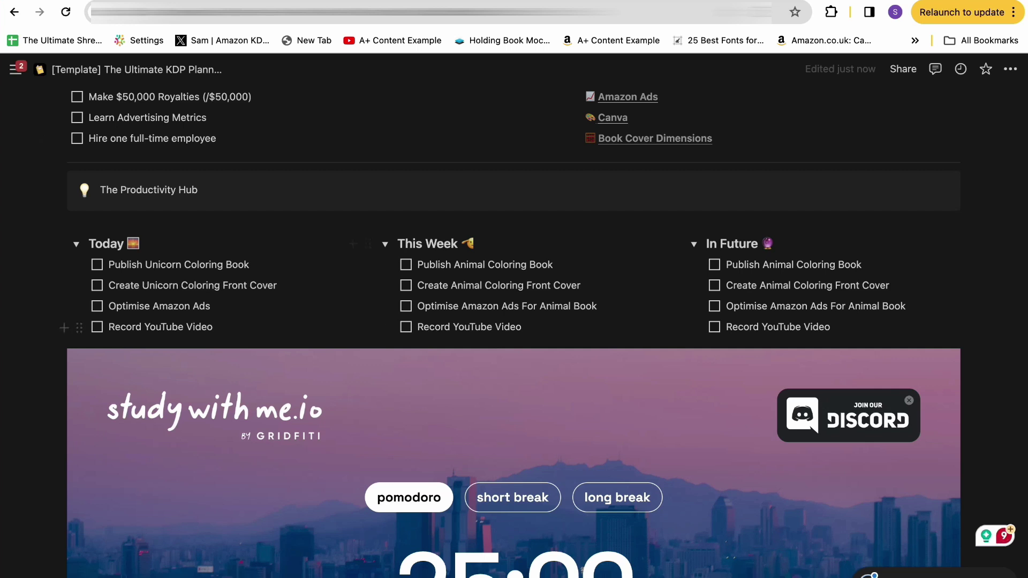
Examine the Productivity Hub's Today, This Week and In Future task lists and the embedded pomodoro timer
{"action": "left_click_drag", "start_coordinate": [213, 327], "coordinate": [152, 265]}
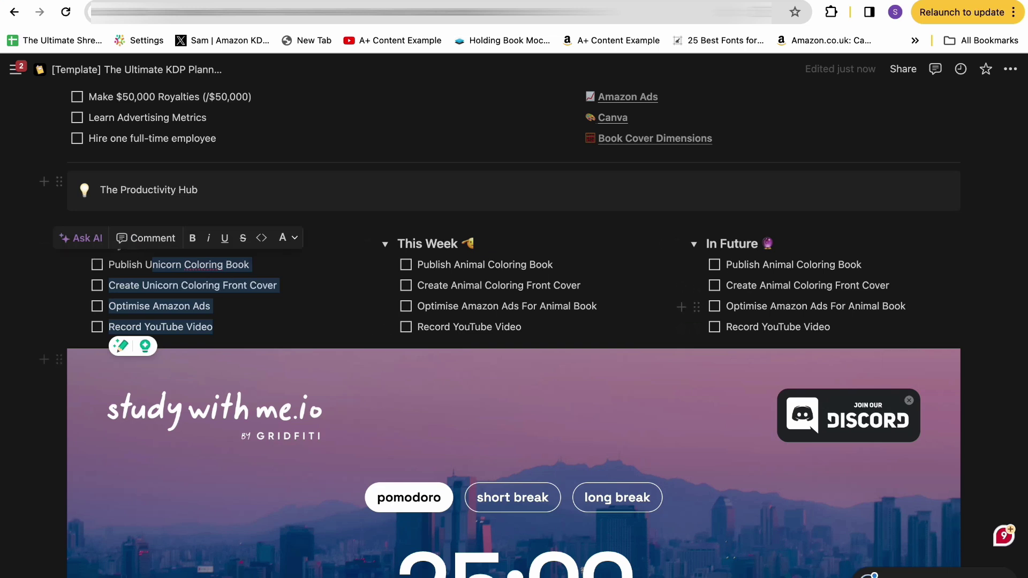
{"action": "left_click", "coordinate": [830, 326]}
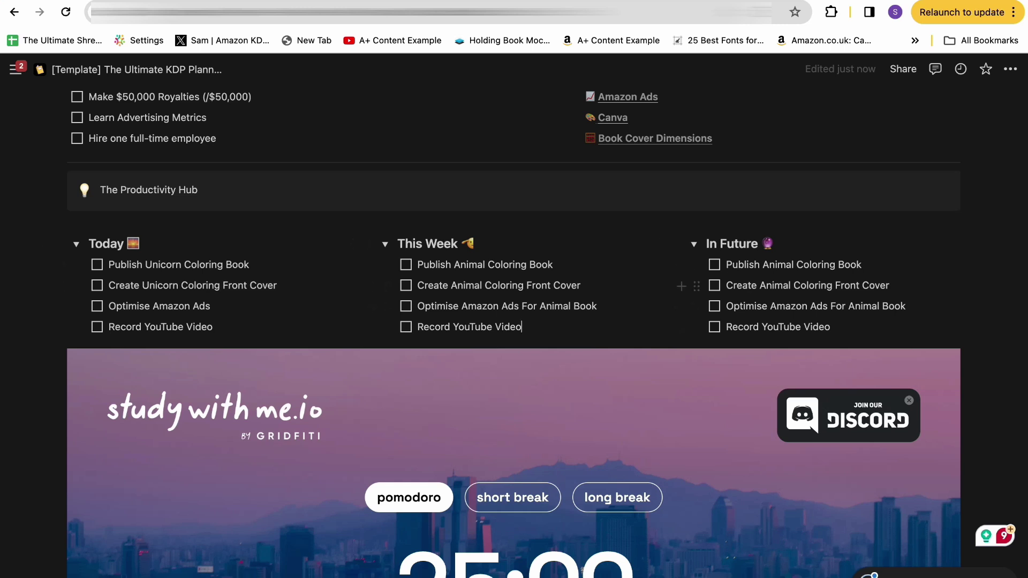
{"action": "scroll", "coordinate": [691, 285], "scroll_direction": "down", "scroll_amount": 3}
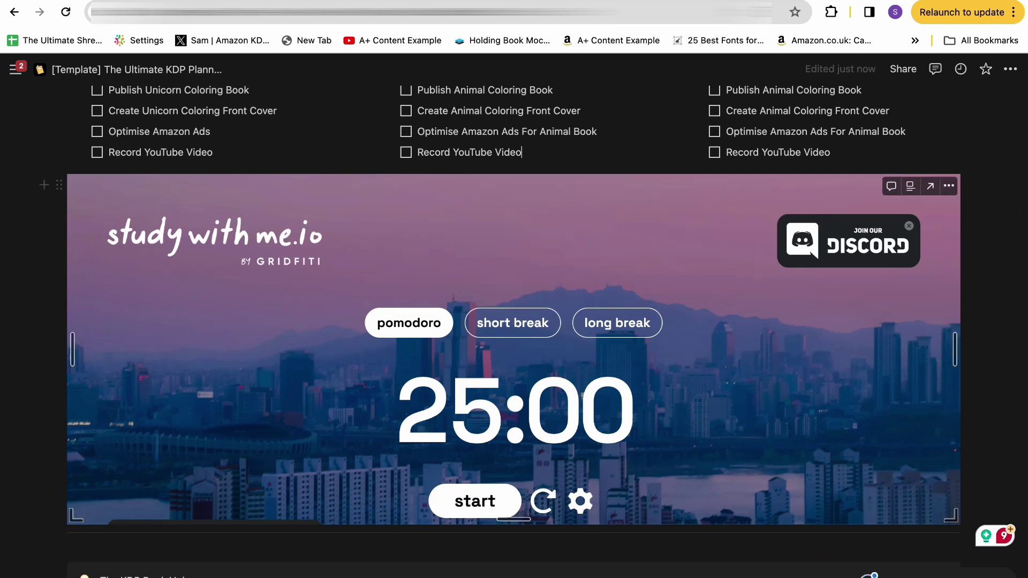
{"action": "left_click_drag", "start_coordinate": [398, 411], "coordinate": [634, 412]}
{"action": "left_click", "coordinate": [633, 411]}
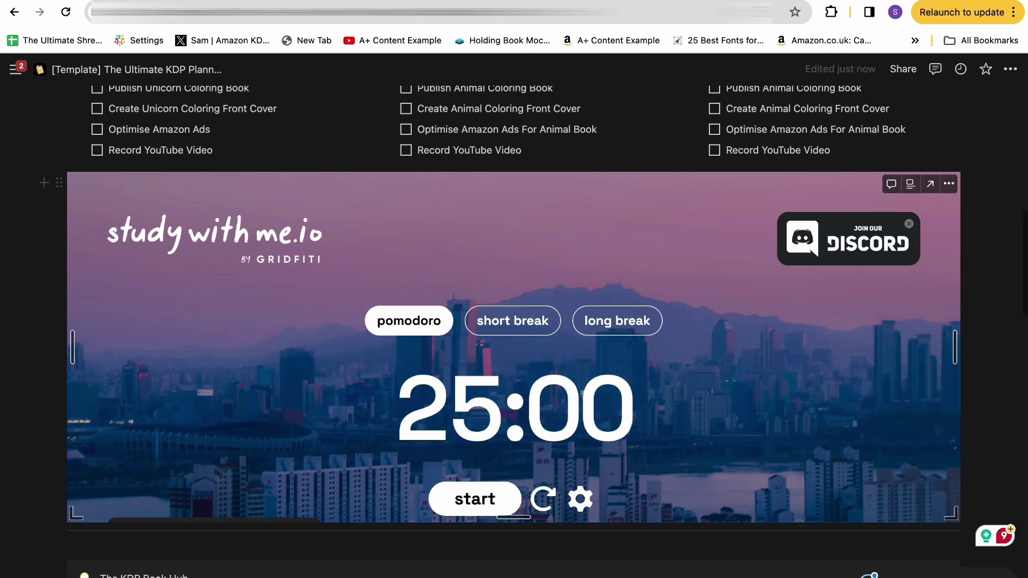
{"action": "scroll", "coordinate": [514, 321], "scroll_direction": "down", "scroll_amount": 1}
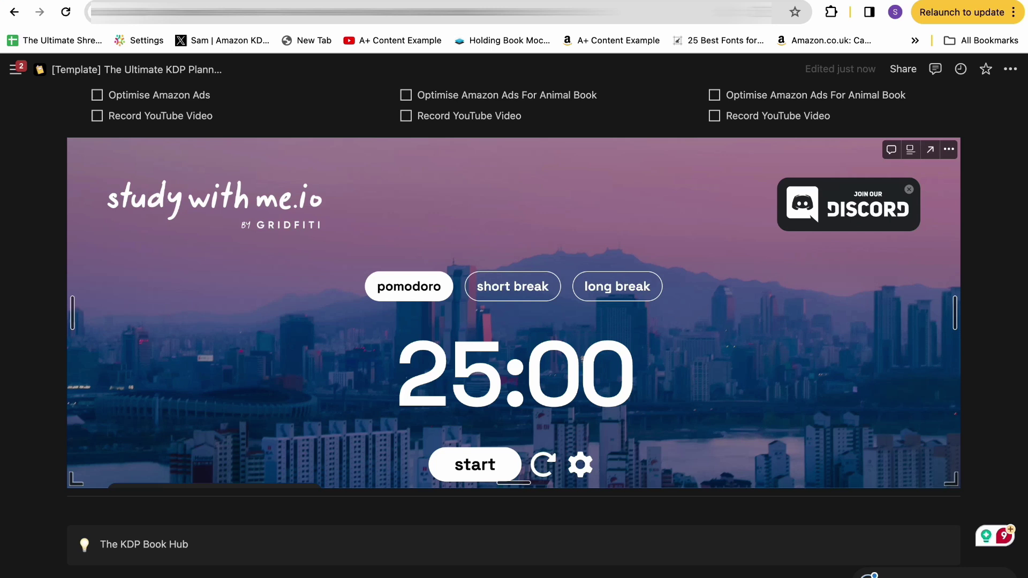
{"action": "left_click_drag", "start_coordinate": [449, 375], "coordinate": [502, 375]}
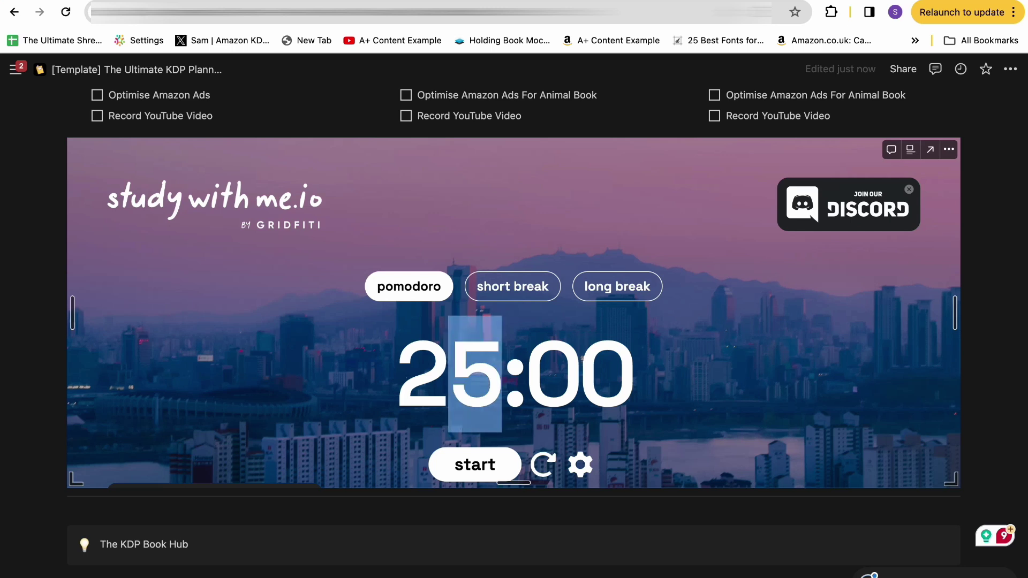
{"action": "left_click", "coordinate": [475, 375]}
{"action": "left_click_drag", "start_coordinate": [395, 375], "coordinate": [526, 375]}
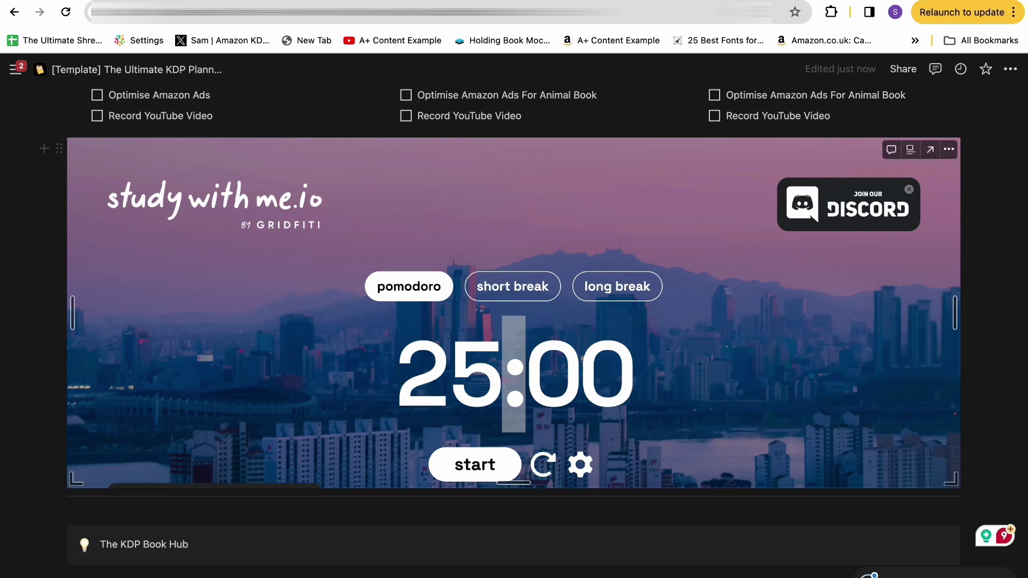
{"action": "scroll", "coordinate": [513, 321], "scroll_direction": "up", "scroll_amount": 5}
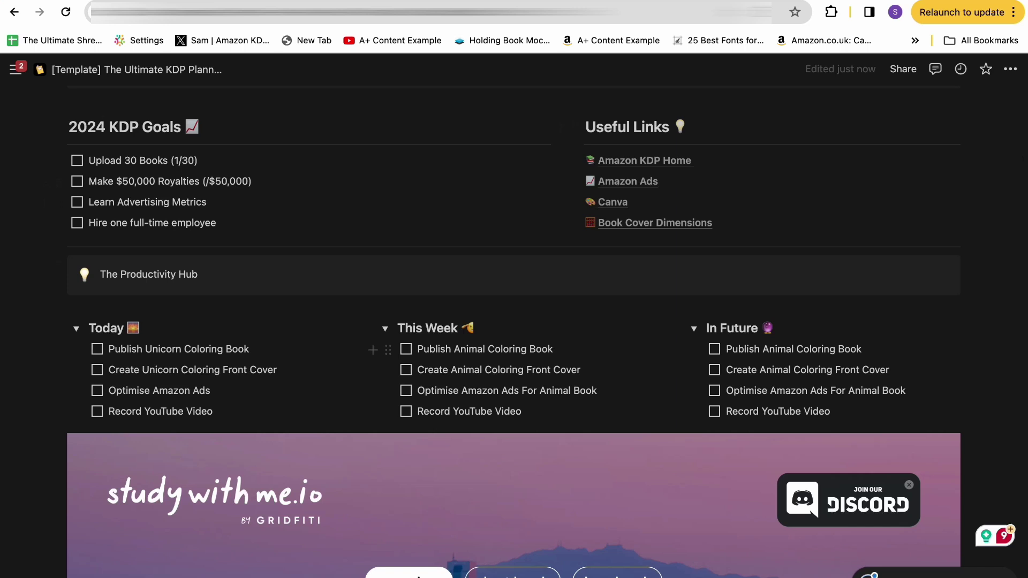
{"action": "scroll", "coordinate": [513, 322], "scroll_direction": "up", "scroll_amount": 2}
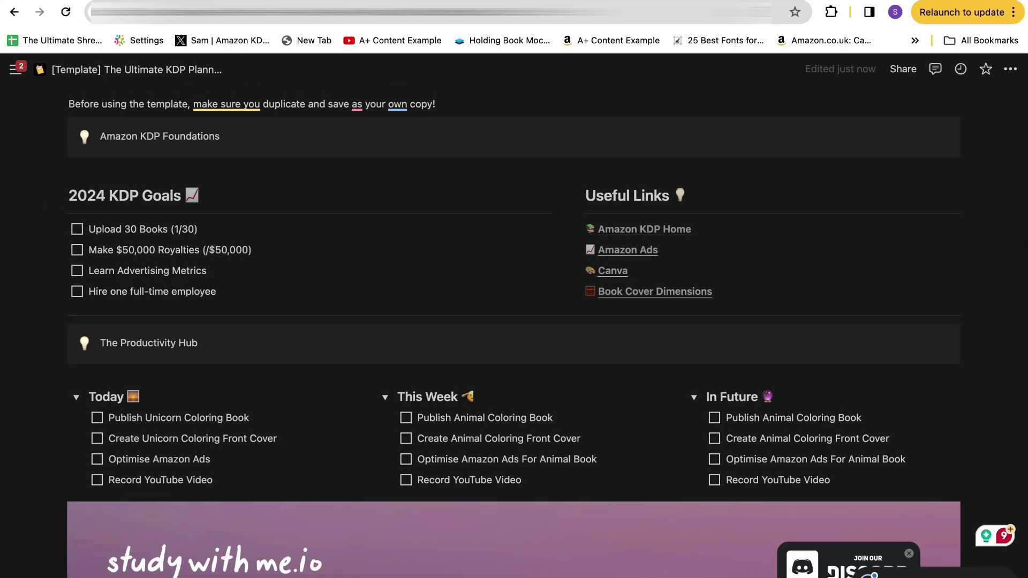
{"action": "scroll", "coordinate": [513, 321], "scroll_direction": "down", "scroll_amount": 8}
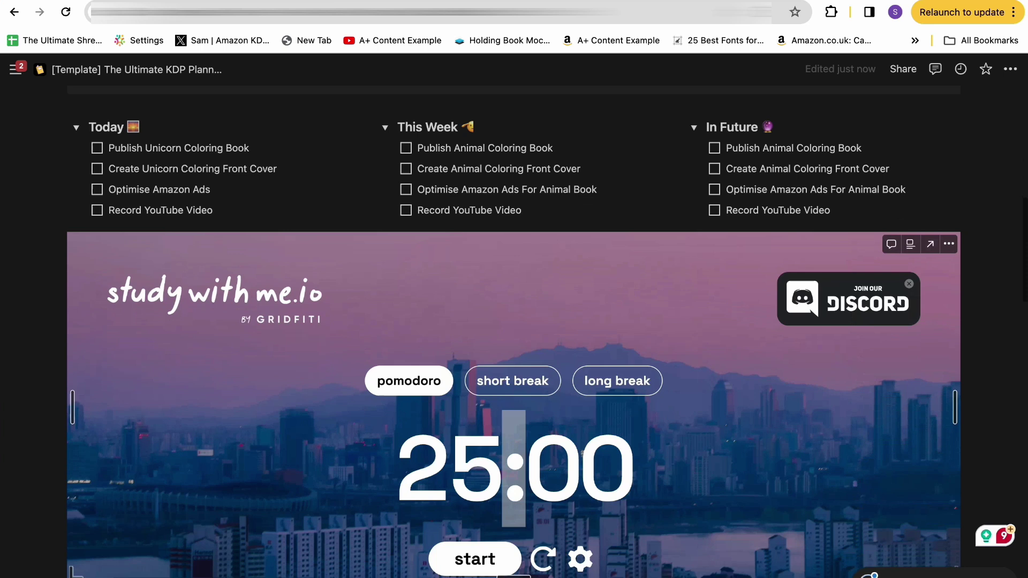
Examine the KDP Book Hub table's columns, from book name and status across to royalties, ad spend and book cost
{"action": "scroll", "coordinate": [513, 321], "scroll_direction": "down", "scroll_amount": 5}
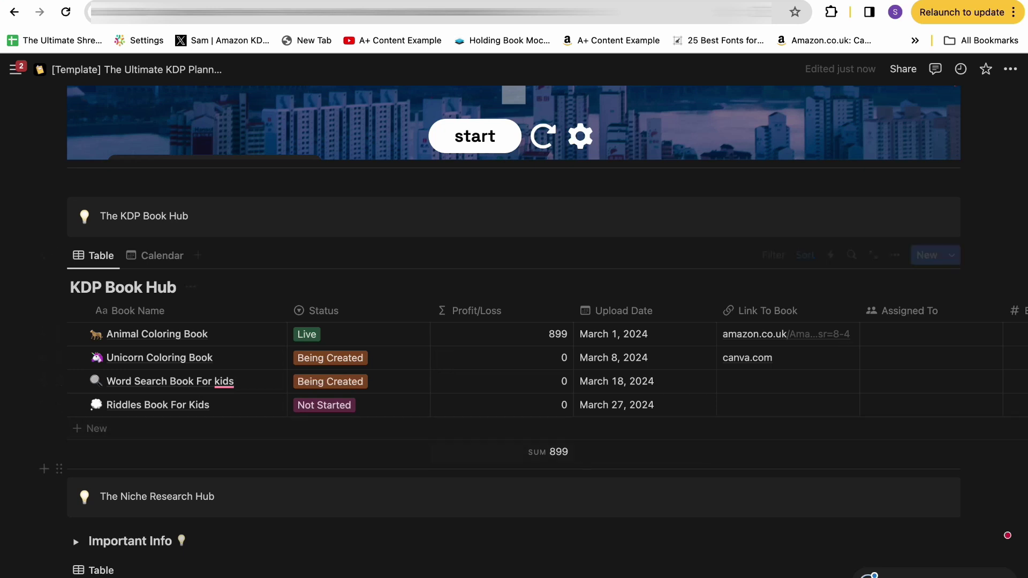
{"action": "mouse_move", "coordinate": [1008, 535]}
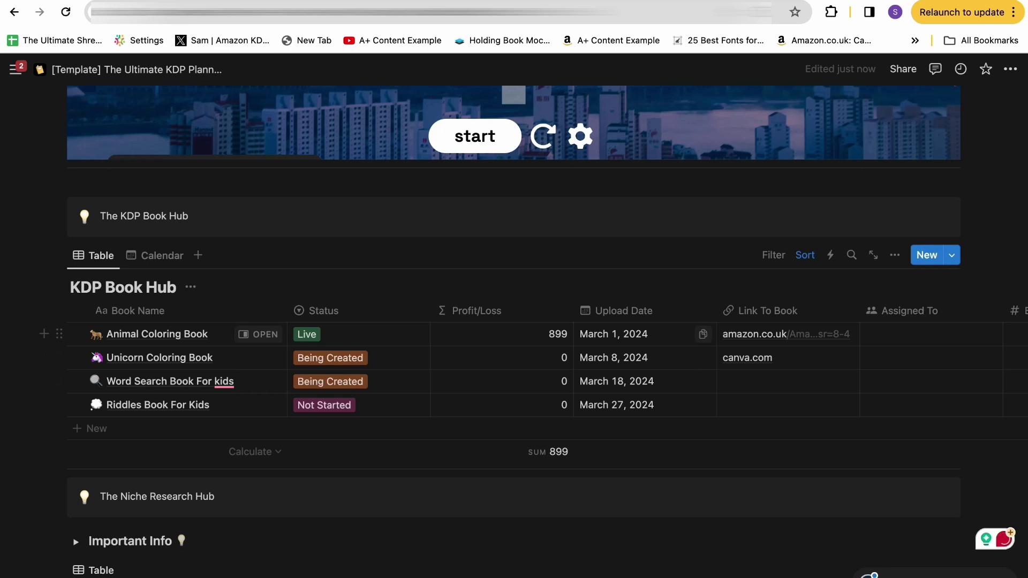
{"action": "scroll", "coordinate": [518, 383], "scroll_direction": "right", "scroll_amount": 2}
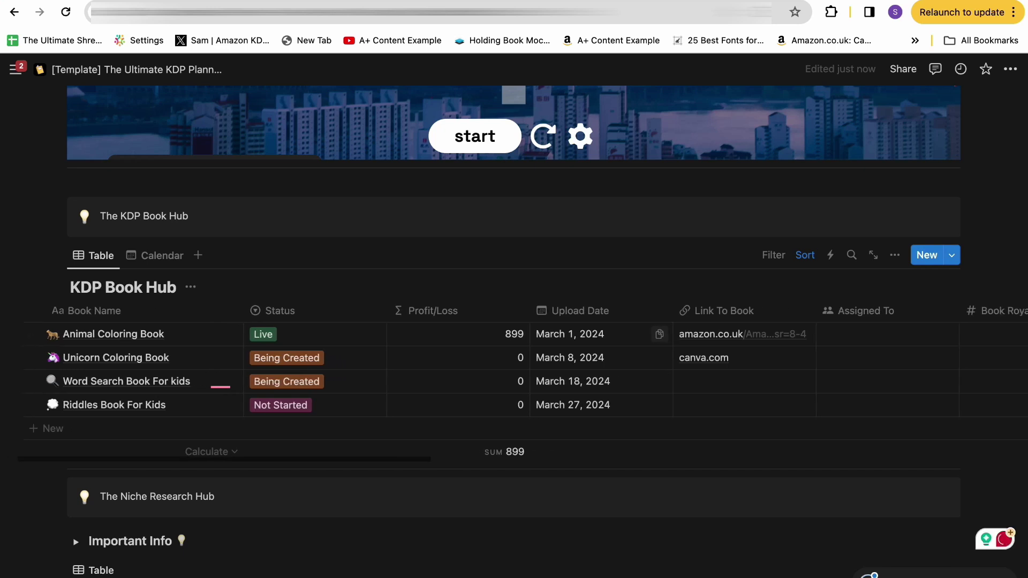
{"action": "scroll", "coordinate": [516, 383], "scroll_direction": "right", "scroll_amount": 2}
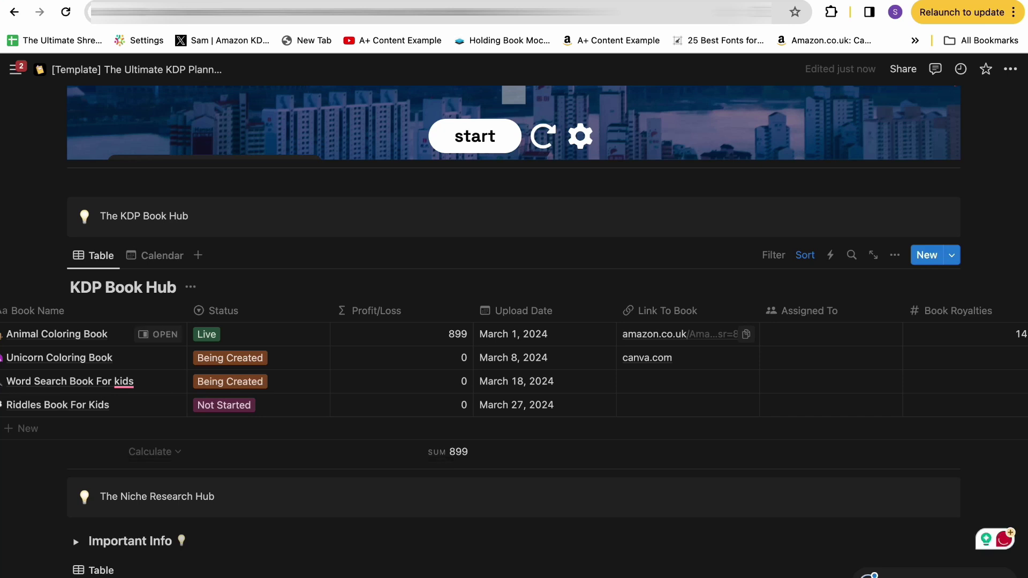
{"action": "scroll", "coordinate": [514, 383], "scroll_direction": "right", "scroll_amount": 3}
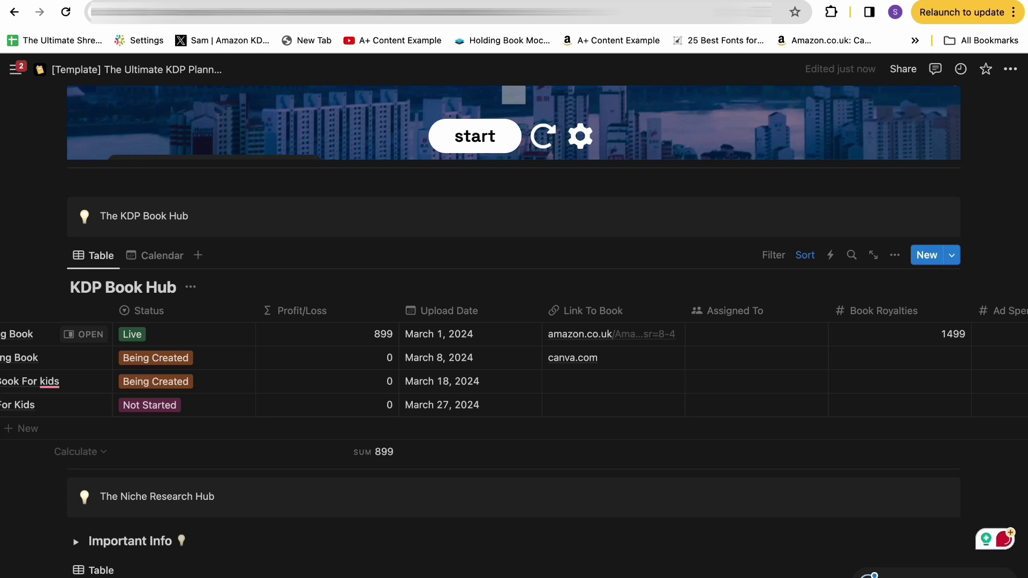
{"action": "left_click", "coordinate": [756, 334]}
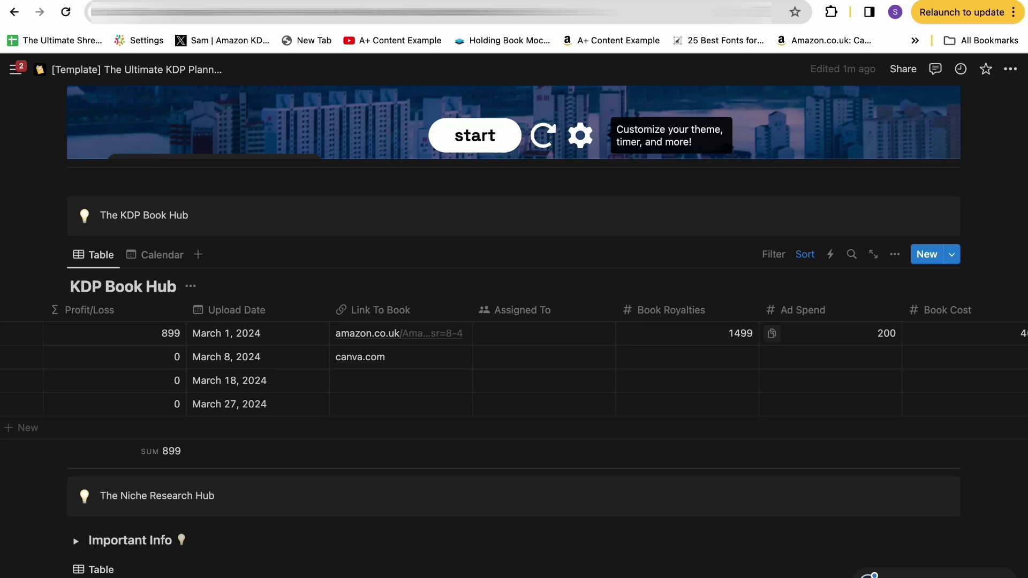
{"action": "scroll", "coordinate": [803, 333], "scroll_direction": "right", "scroll_amount": 1}
{"action": "scroll", "coordinate": [857, 333], "scroll_direction": "right", "scroll_amount": 2}
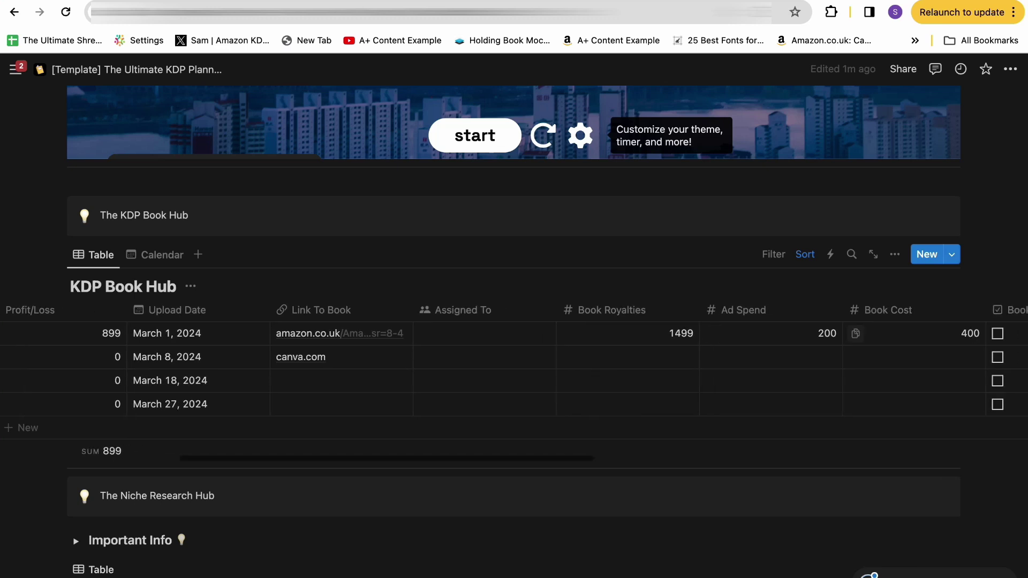
{"action": "scroll", "coordinate": [857, 333], "scroll_direction": "left", "scroll_amount": 4}
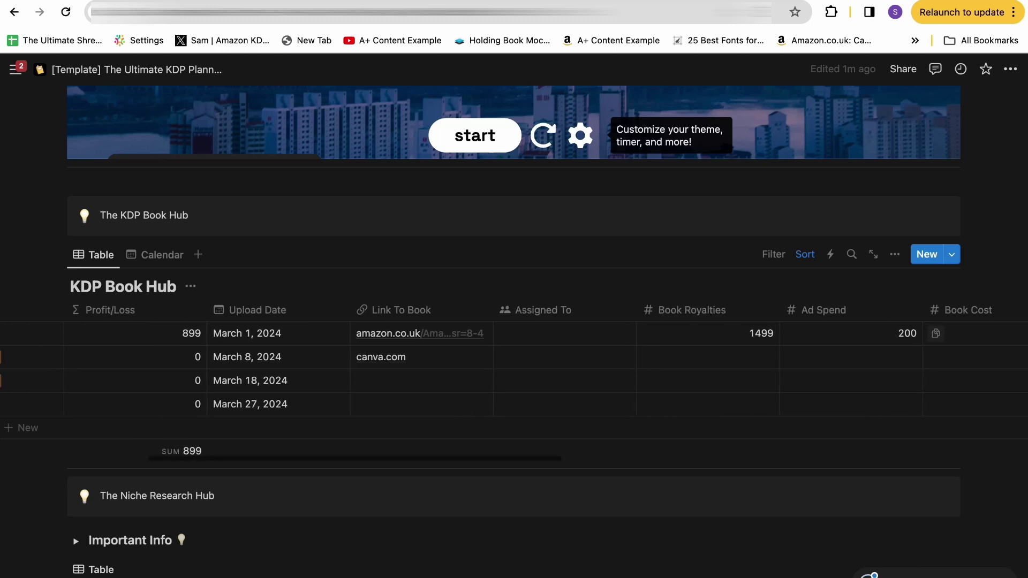
{"action": "scroll", "coordinate": [466, 333], "scroll_direction": "left", "scroll_amount": 15}
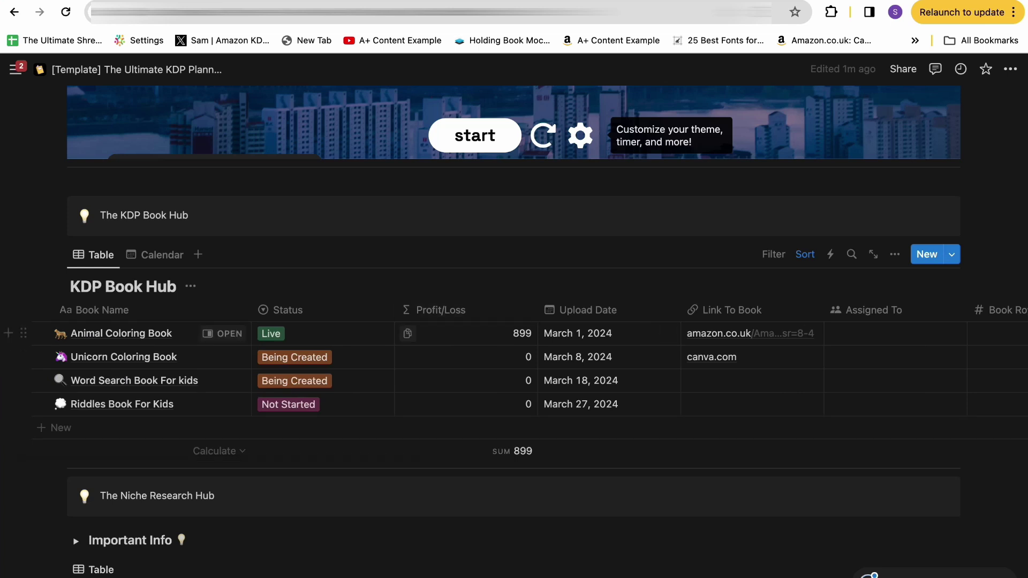
{"action": "scroll", "coordinate": [466, 333], "scroll_direction": "right", "scroll_amount": 11}
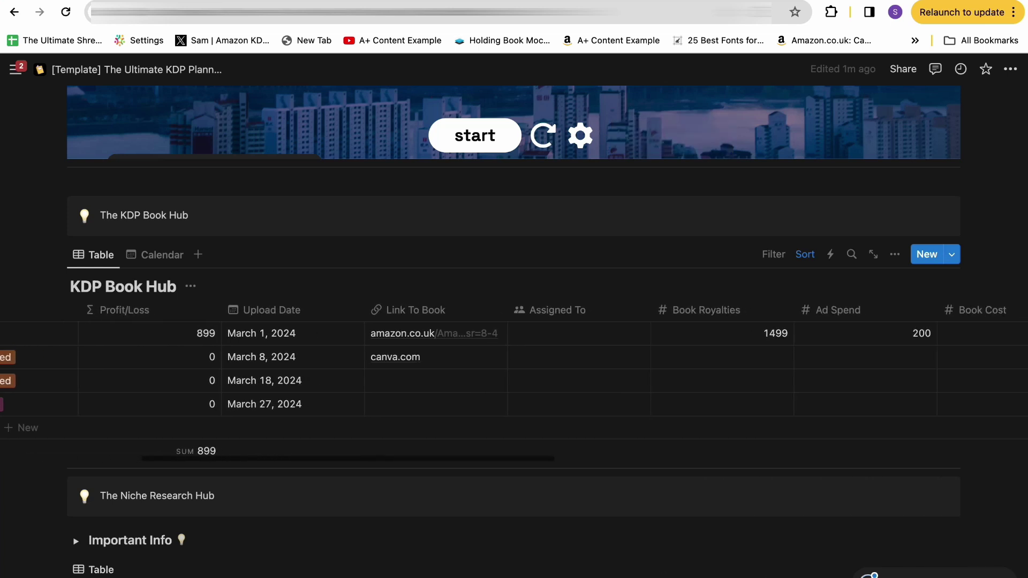
{"action": "scroll", "coordinate": [466, 364], "scroll_direction": "left", "scroll_amount": 12}
Open the Animal Coloring Book entry from the KDP Book Hub and view the available Status options
{"action": "mouse_move", "coordinate": [177, 333]}
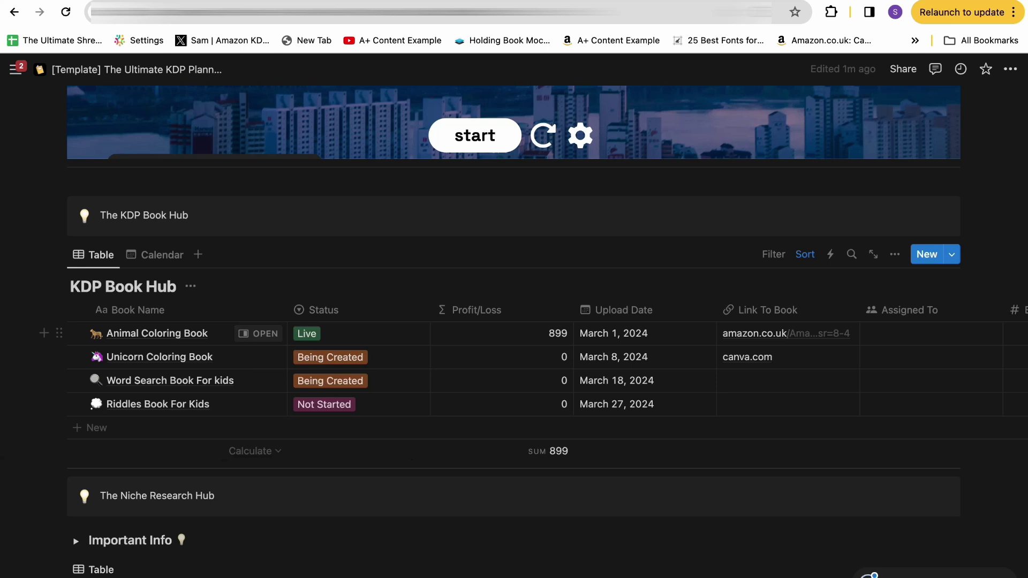
{"action": "left_click", "coordinate": [258, 333]}
{"action": "scroll", "coordinate": [771, 322], "scroll_direction": "down", "scroll_amount": 3}
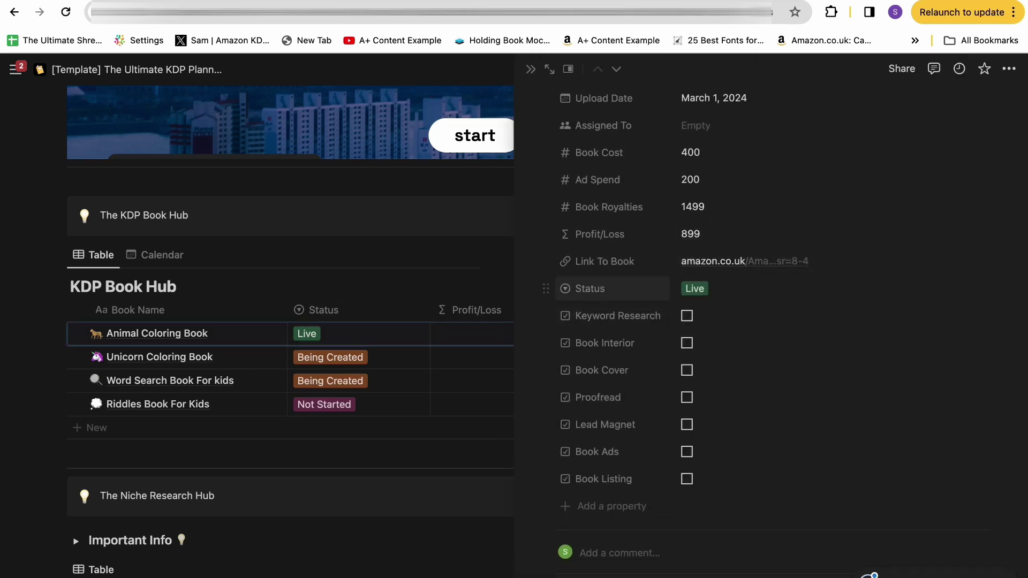
{"action": "left_click", "coordinate": [749, 289]}
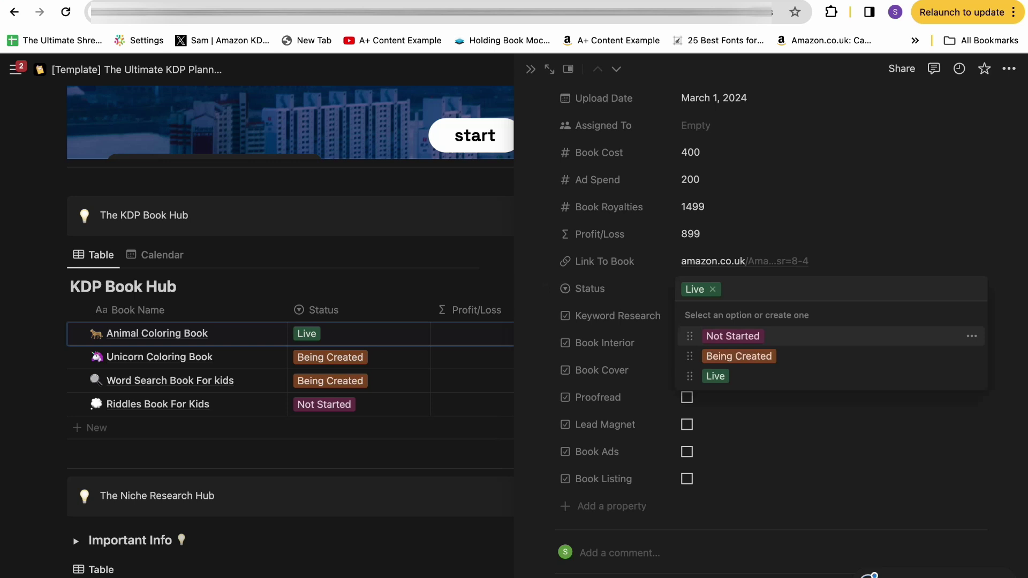
{"action": "key", "text": "Escape"}
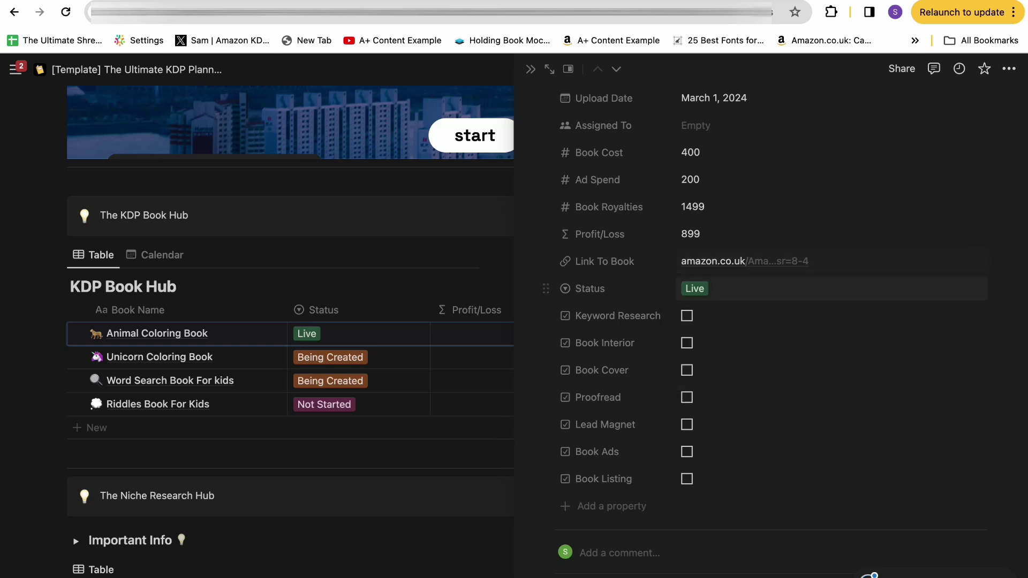
Tick Keyword Research, Book Interior, Book Cover, Proofread, Book Ads and Book Listing for the Animal Coloring Book
{"action": "left_click", "coordinate": [687, 316]}
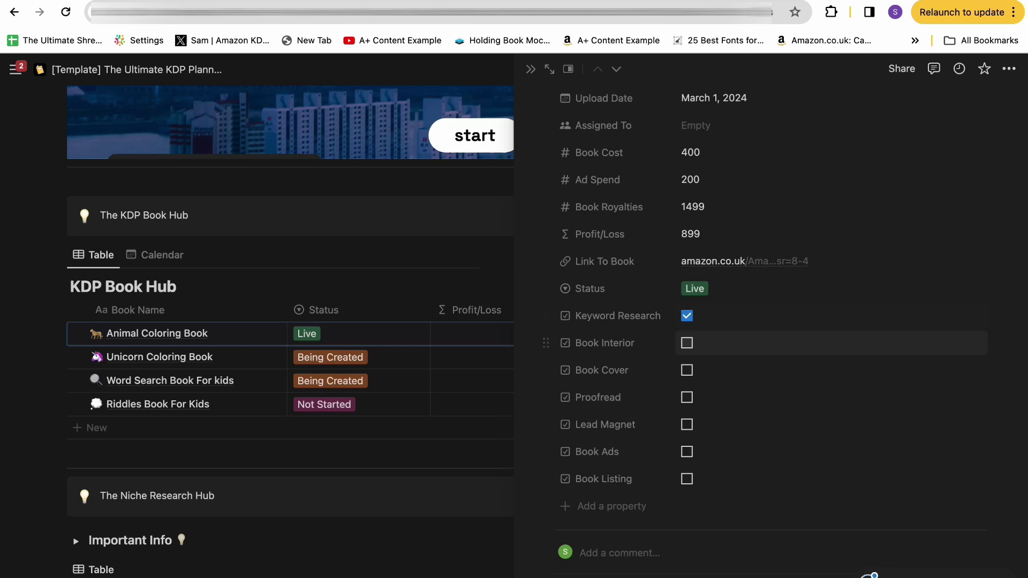
{"action": "left_click", "coordinate": [687, 343]}
{"action": "left_click", "coordinate": [687, 342]}
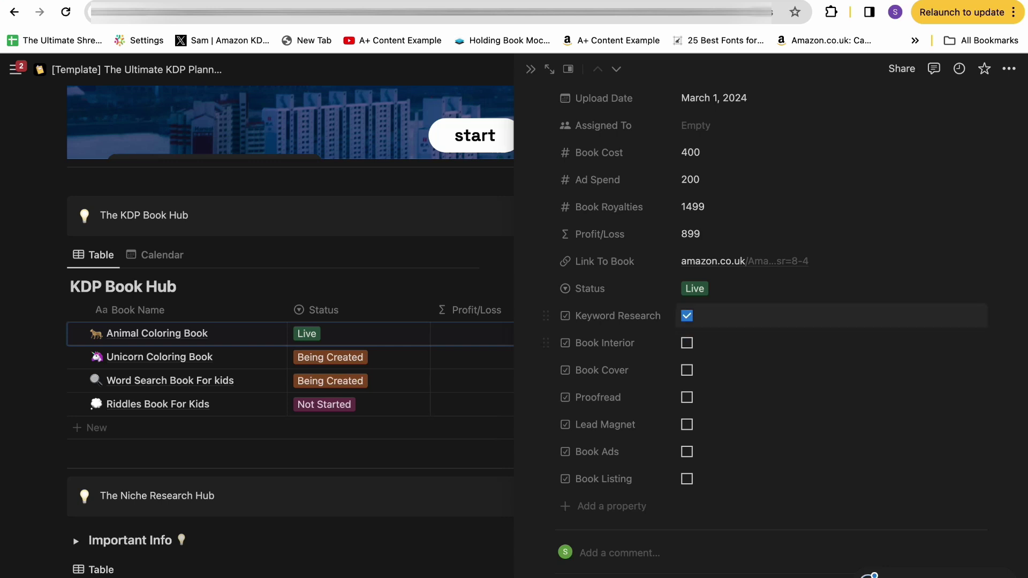
{"action": "left_click", "coordinate": [687, 316]}
{"action": "left_click", "coordinate": [687, 316]}
{"action": "left_click", "coordinate": [687, 342]}
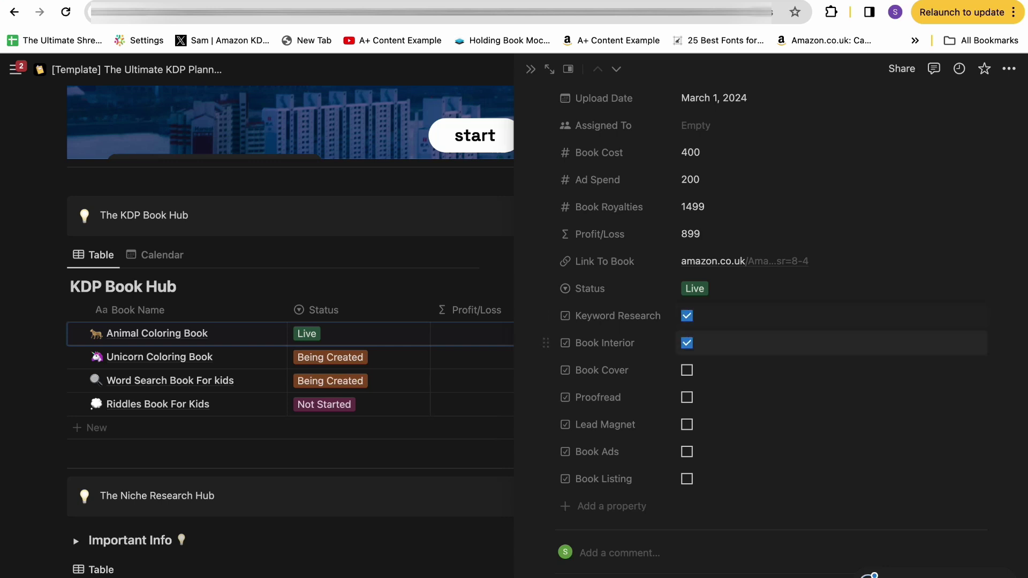
{"action": "left_click", "coordinate": [687, 370]}
{"action": "left_click", "coordinate": [687, 397]}
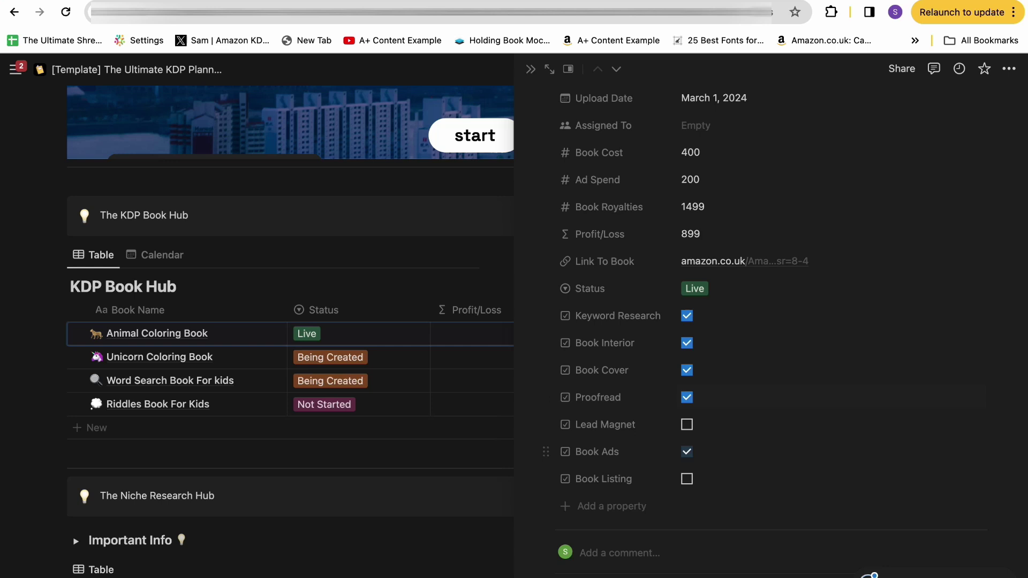
{"action": "left_click", "coordinate": [687, 452]}
{"action": "left_click", "coordinate": [687, 479]}
Clear all the ticked checklist properties of the Animal Coloring Book, from Book Ads back up to Keyword Research
{"action": "left_click", "coordinate": [687, 451]}
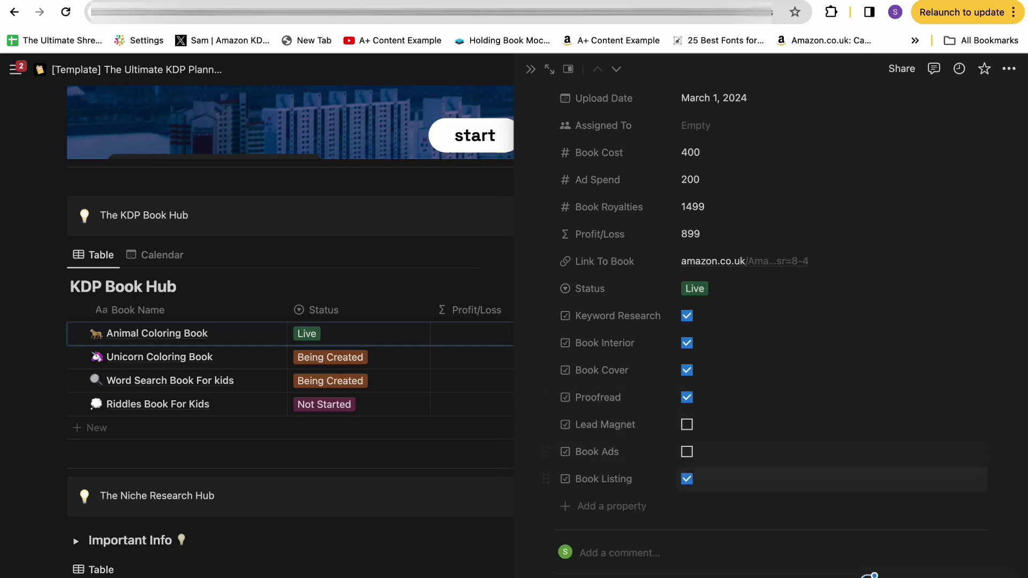
{"action": "left_click", "coordinate": [687, 479]}
{"action": "left_click", "coordinate": [687, 397]}
{"action": "left_click", "coordinate": [688, 370]}
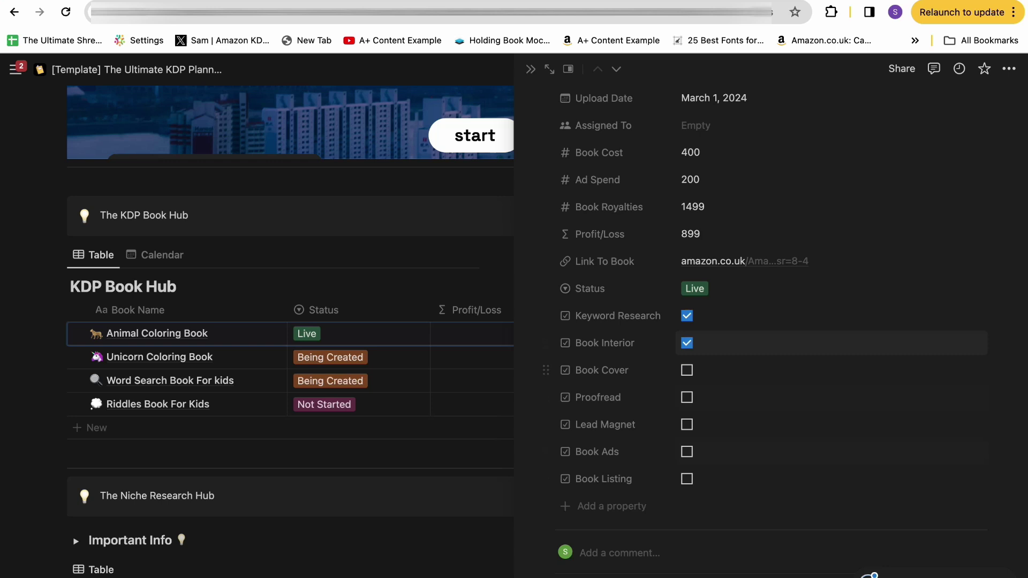
{"action": "left_click", "coordinate": [687, 343]}
{"action": "left_click", "coordinate": [687, 316]}
Examine the book title, subtitle and description in the entry's Launching Your Book section
{"action": "scroll", "coordinate": [750, 348], "scroll_direction": "down", "scroll_amount": 8}
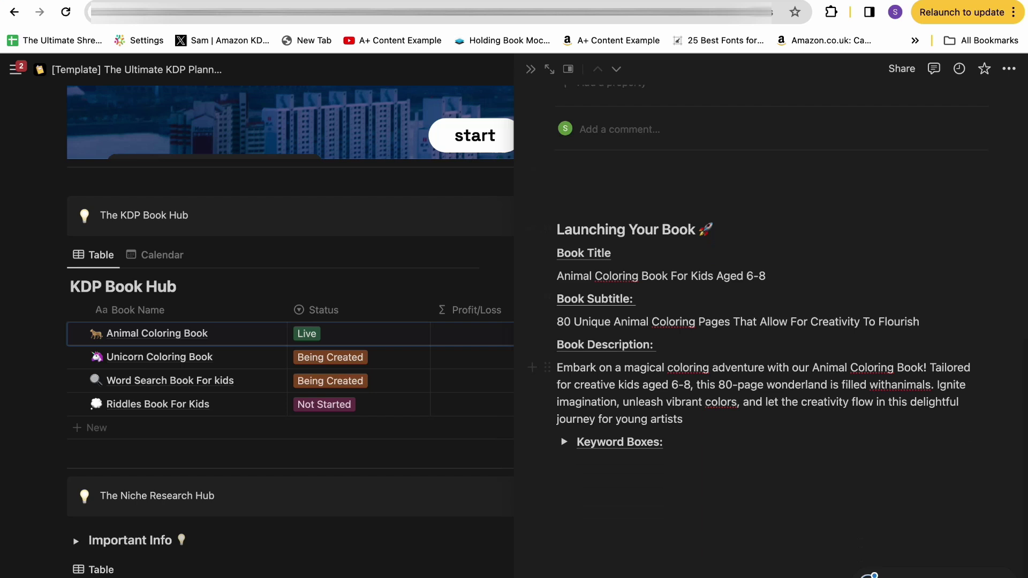
{"action": "scroll", "coordinate": [749, 322], "scroll_direction": "up", "scroll_amount": 1}
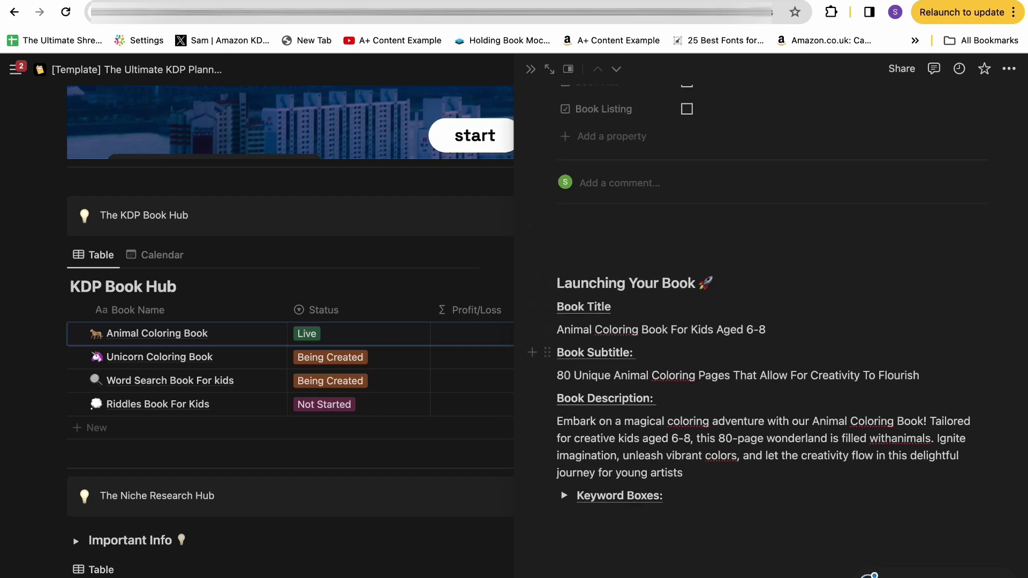
{"action": "left_click_drag", "start_coordinate": [767, 330], "coordinate": [556, 330]}
{"action": "mouse_move", "coordinate": [919, 375]}
{"action": "left_mouse_down"}
{"action": "mouse_move", "coordinate": [622, 375]}
{"action": "mouse_move", "coordinate": [919, 376]}
{"action": "left_mouse_up"}
{"action": "left_click_drag", "start_coordinate": [683, 473], "coordinate": [557, 421]}
{"action": "left_click", "coordinate": [634, 438]}
{"action": "scroll", "coordinate": [634, 438], "scroll_direction": "down", "scroll_amount": 2}
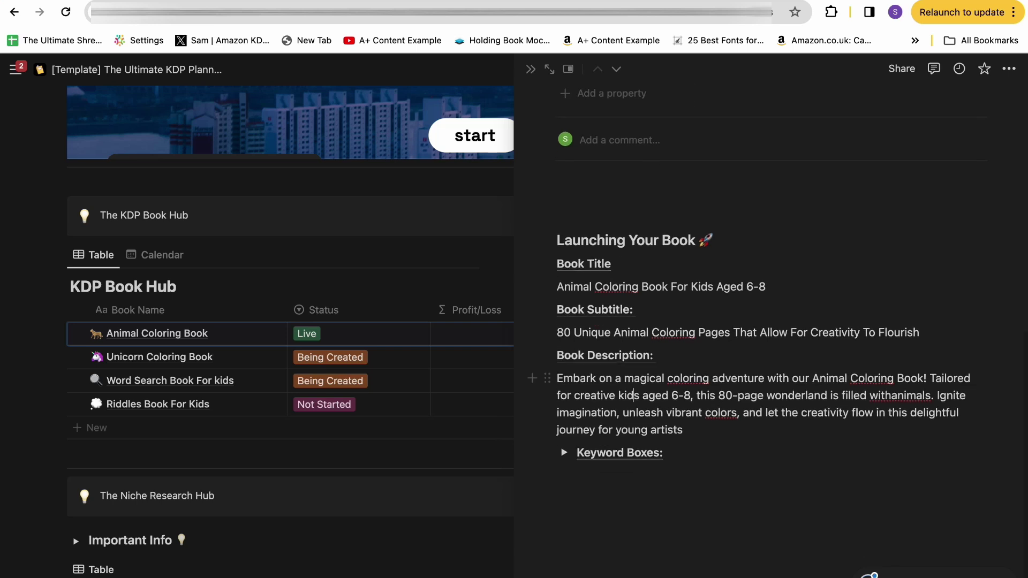
{"action": "left_click_drag", "start_coordinate": [683, 430], "coordinate": [557, 378]}
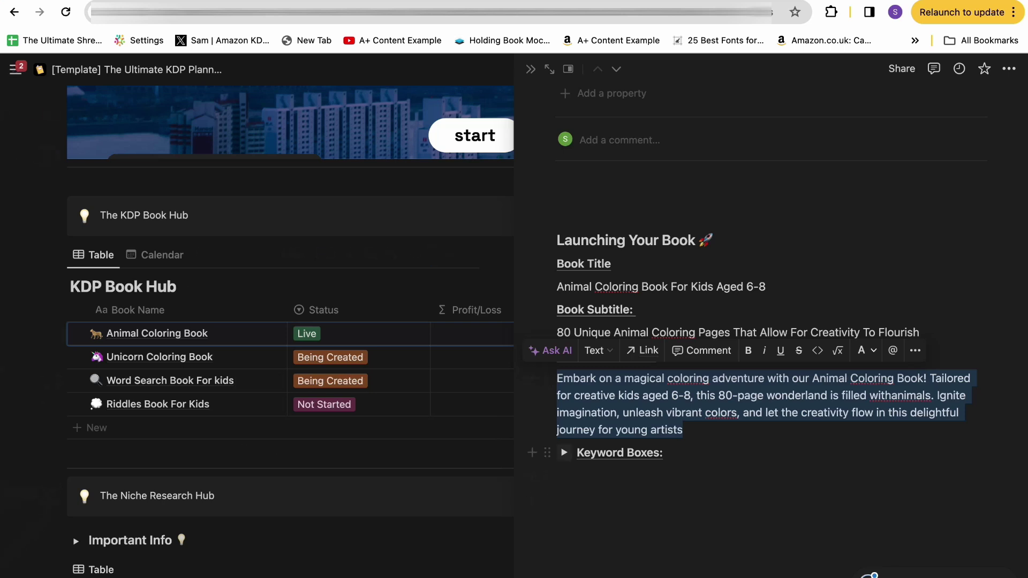
Expand the Keyword Boxes section and all the toggles from Box 1 to Box 7 inside it
{"action": "left_click", "coordinate": [564, 453]}
{"action": "scroll", "coordinate": [565, 452], "scroll_direction": "down", "scroll_amount": 3}
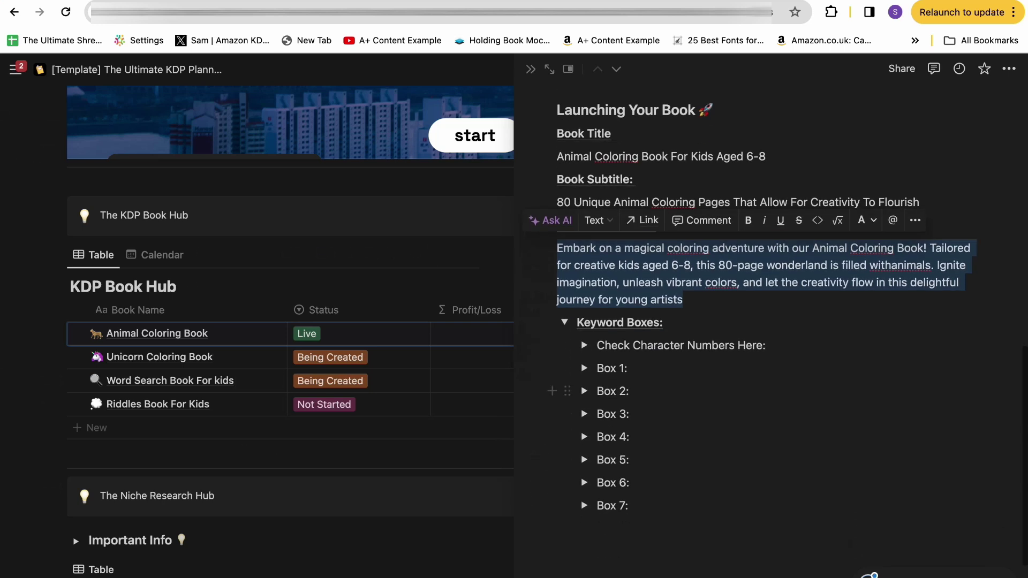
{"action": "left_click_drag", "start_coordinate": [632, 506], "coordinate": [597, 368]}
{"action": "key", "text": "super+Return"}
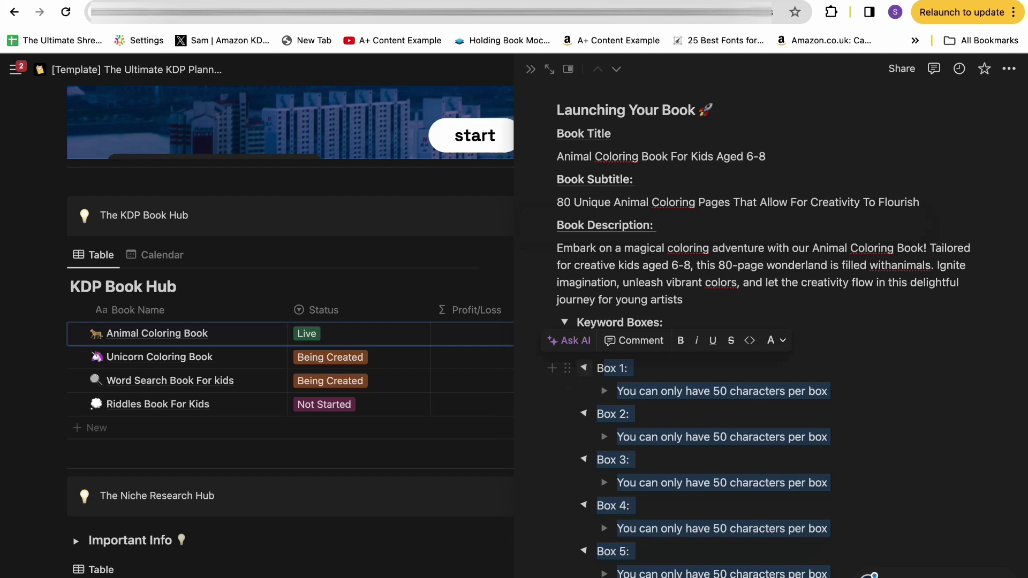
{"action": "left_click", "coordinate": [668, 391]}
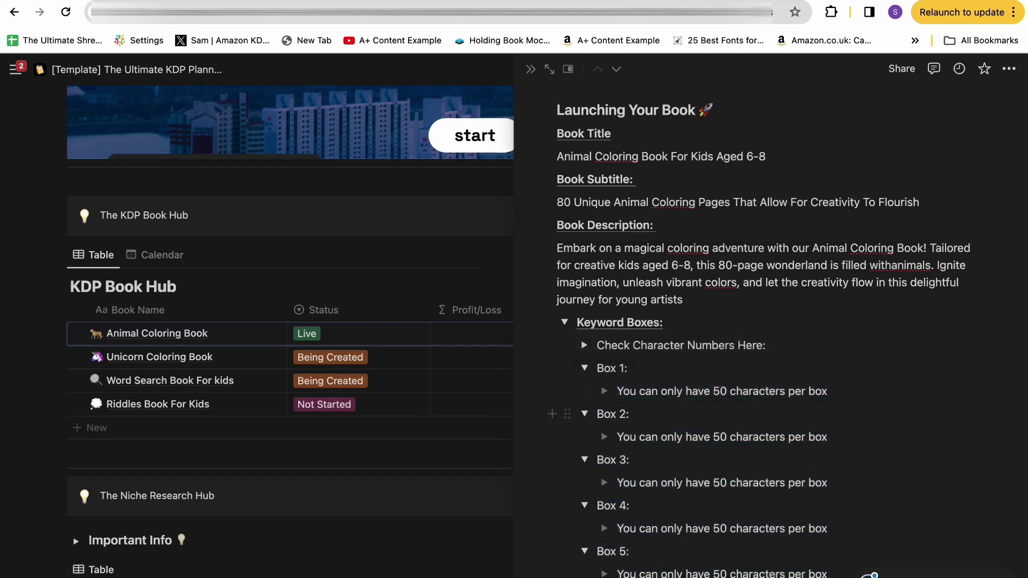
Collapse the toggles from Box 1 to Box 7 under Keyword Boxes
{"action": "left_click", "coordinate": [585, 368]}
{"action": "left_click", "coordinate": [585, 391]}
{"action": "left_click", "coordinate": [585, 414]}
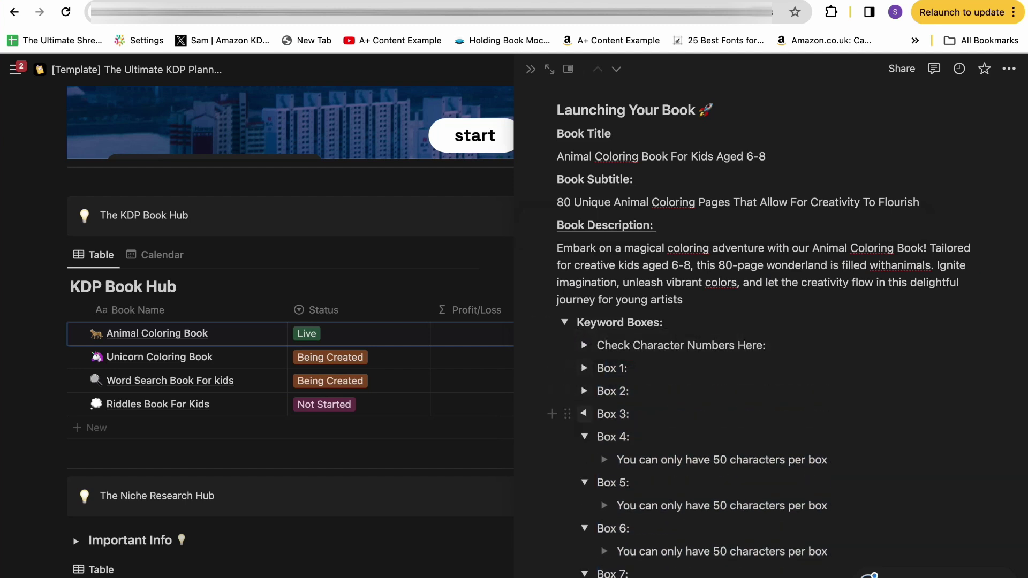
{"action": "left_click", "coordinate": [585, 437]}
{"action": "left_click", "coordinate": [585, 460]}
{"action": "left_click", "coordinate": [585, 482]}
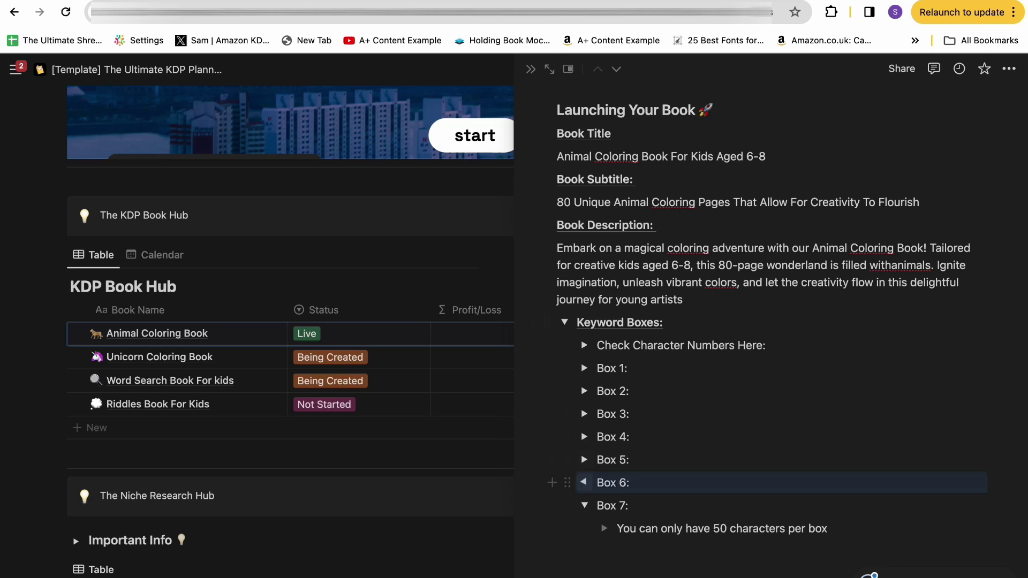
{"action": "left_click", "coordinate": [585, 505]}
Expand Check Character Numbers Here and enter "animal coloring book animal coloring book" in the embedded character counter
{"action": "scroll", "coordinate": [585, 298], "scroll_direction": "down", "scroll_amount": 2}
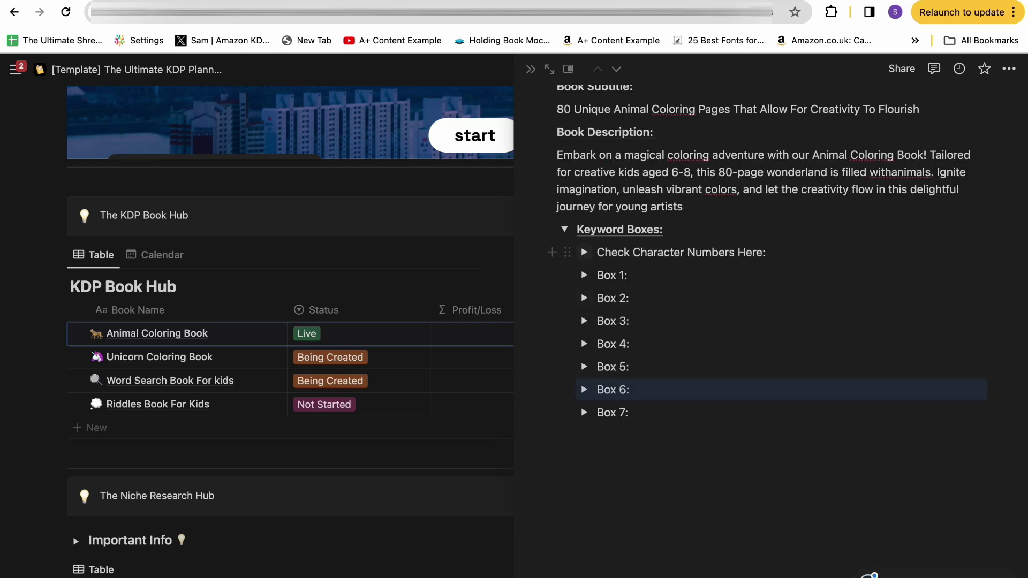
{"action": "left_click", "coordinate": [585, 252]}
{"action": "left_click", "coordinate": [626, 407]}
{"action": "type", "text": "an"}
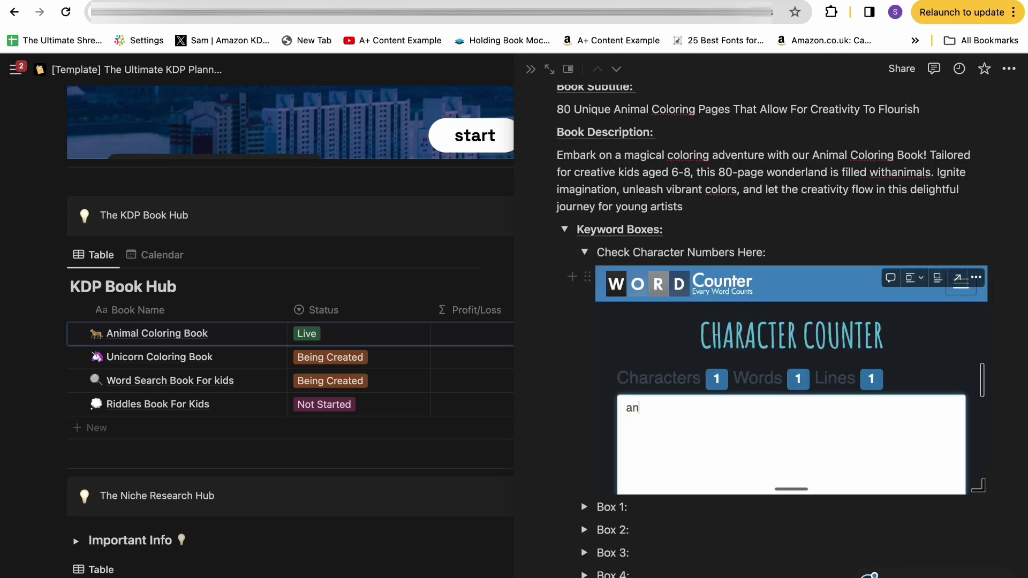
{"action": "type", "text": "imal coloring book"}
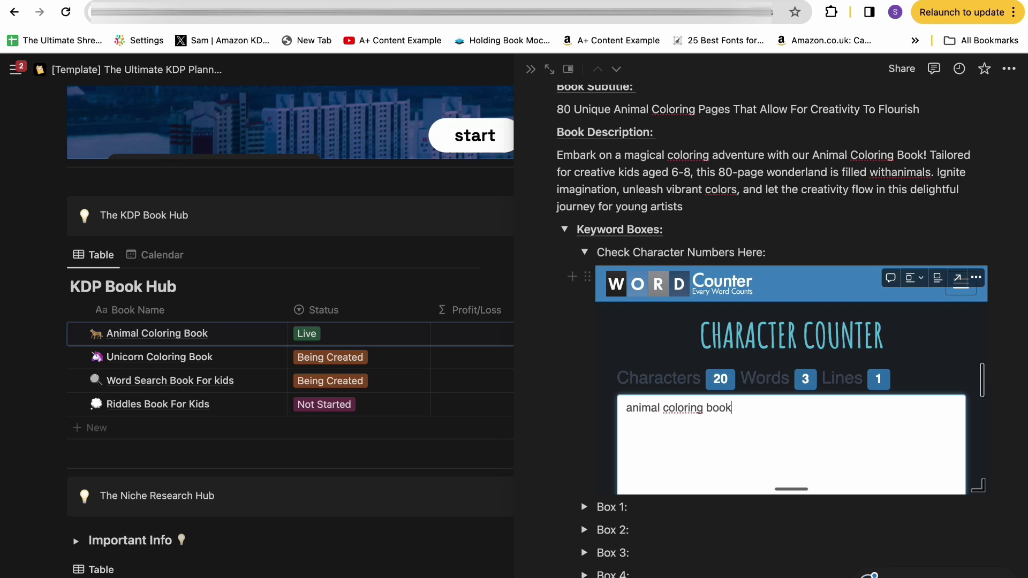
{"action": "key", "text": "super+a"}
{"action": "key", "text": "super+c"}
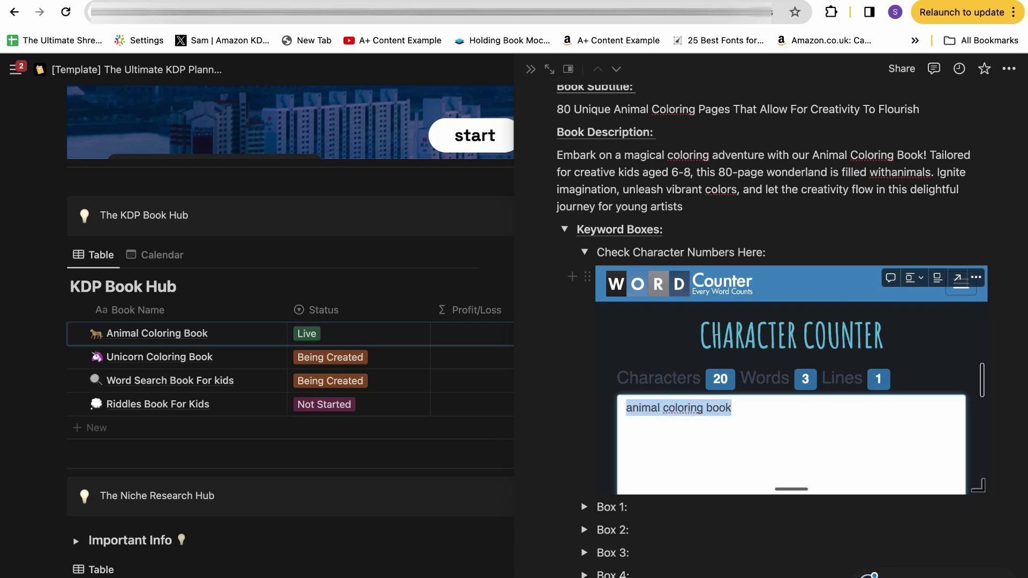
{"action": "key", "text": "Right"}
{"action": "key", "text": "super+v"}
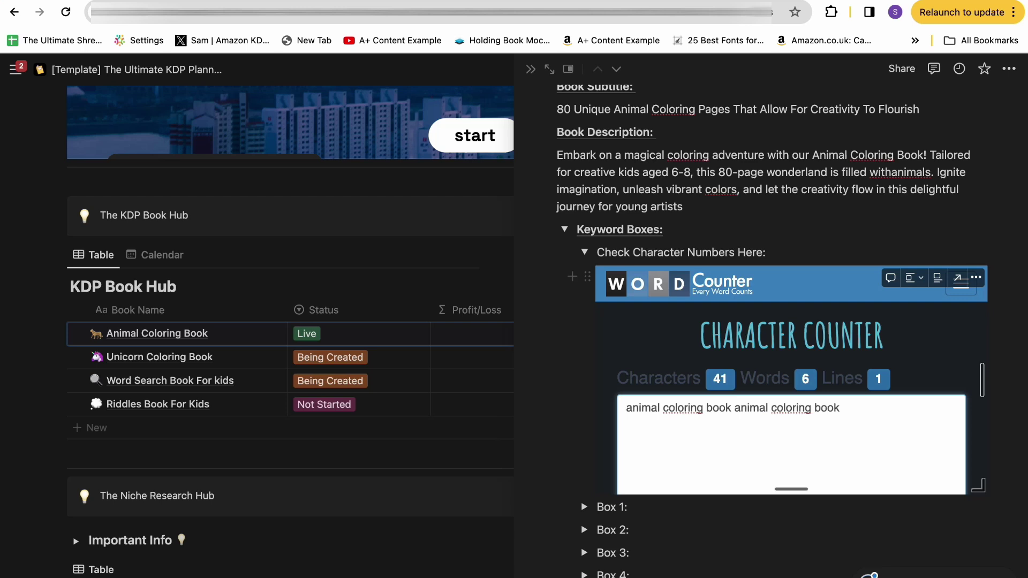
Copy the counter's text into Box 1, replacing the placeholder about the 50-character limit
{"action": "key", "text": "super+a"}
{"action": "key", "text": "super+c"}
{"action": "scroll", "coordinate": [792, 380], "scroll_direction": "down", "scroll_amount": 2}
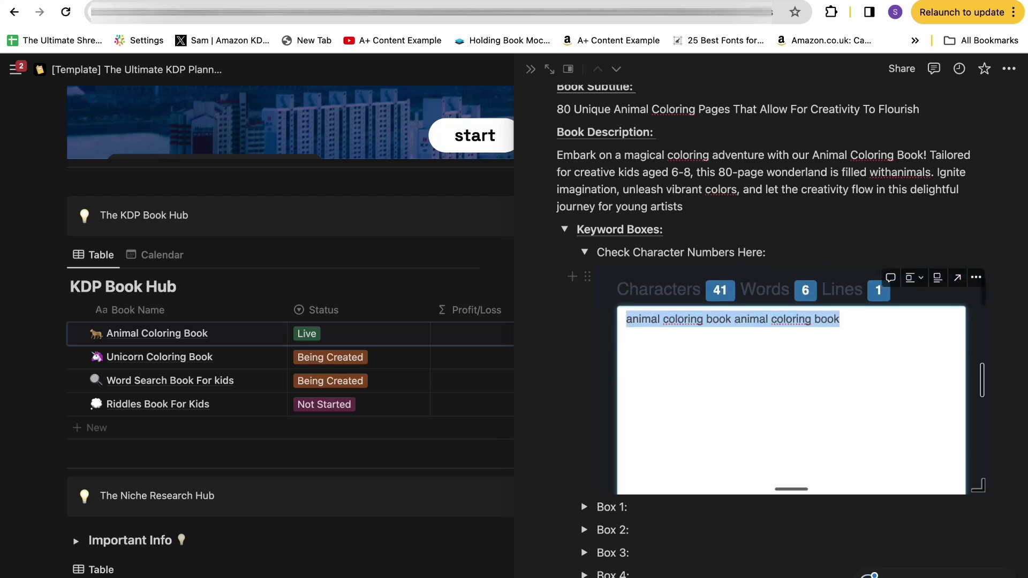
{"action": "left_click", "coordinate": [584, 507]}
{"action": "scroll", "coordinate": [792, 380], "scroll_direction": "down", "scroll_amount": 3}
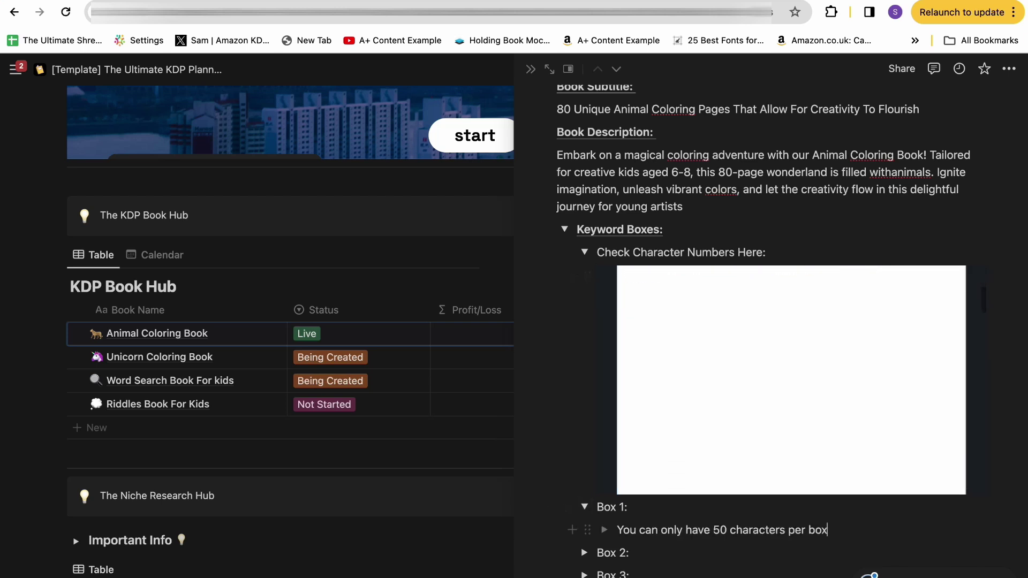
{"action": "left_click_drag", "start_coordinate": [827, 530], "coordinate": [617, 530]}
{"action": "key", "text": "BackSpace"}
{"action": "key", "text": "super+v"}
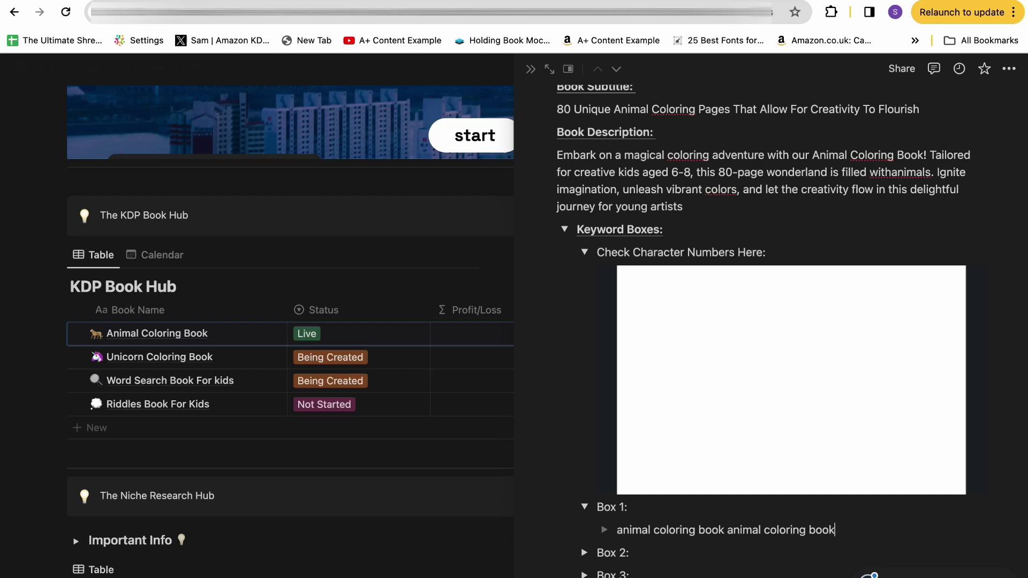
Expand Box 2 under Keyword Boxes and close the Animal Coloring Book entry
{"action": "scroll", "coordinate": [771, 321], "scroll_direction": "down", "scroll_amount": 3}
{"action": "left_click", "coordinate": [584, 456]}
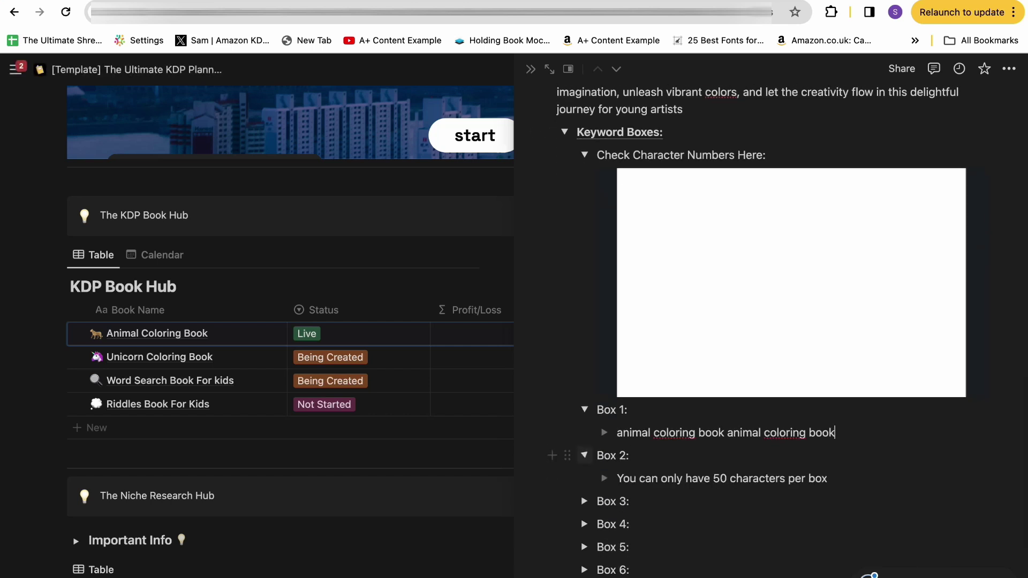
{"action": "scroll", "coordinate": [791, 428], "scroll_direction": "up", "scroll_amount": 5}
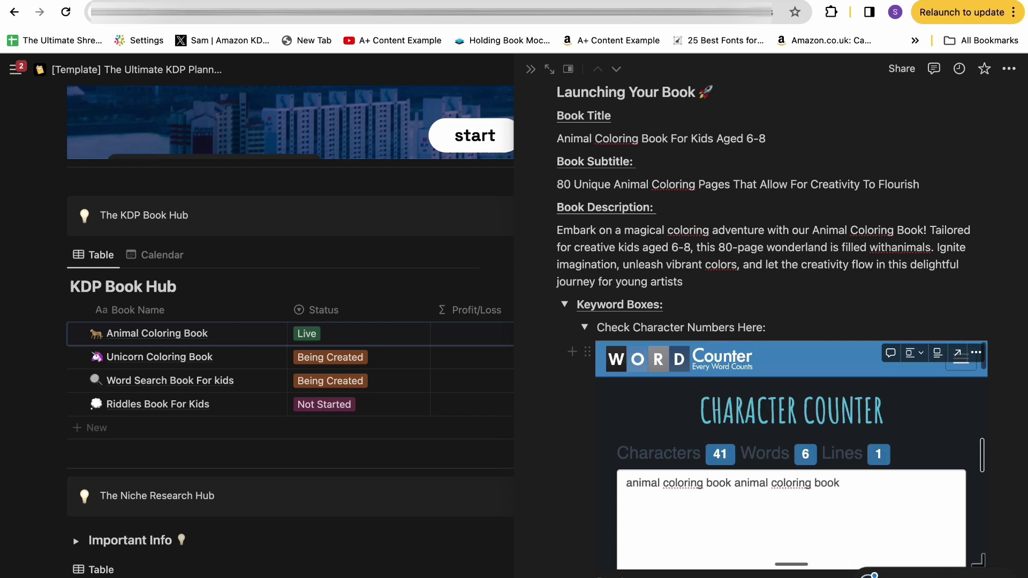
{"action": "scroll", "coordinate": [771, 321], "scroll_direction": "up", "scroll_amount": 4}
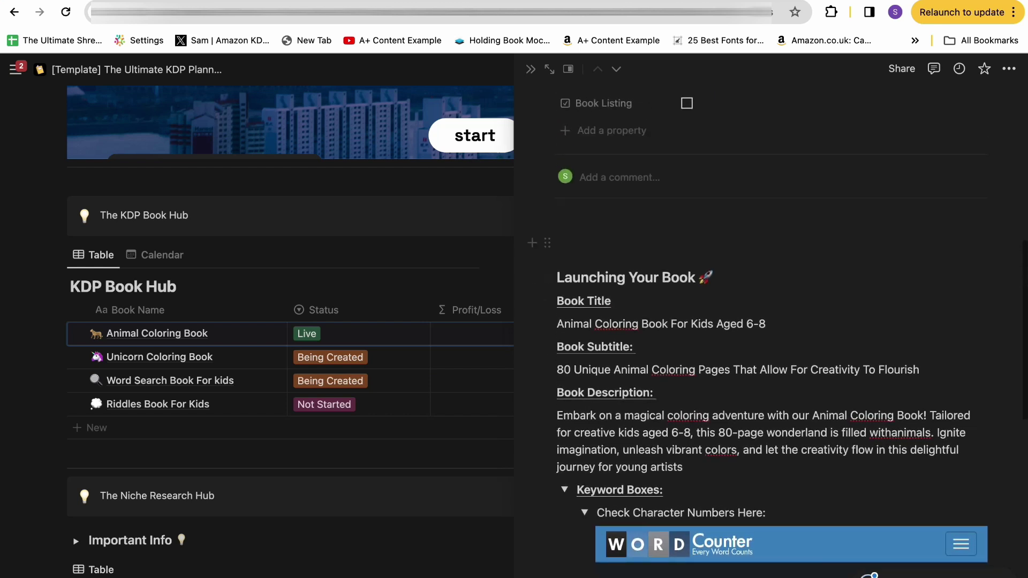
{"action": "key", "text": "Escape"}
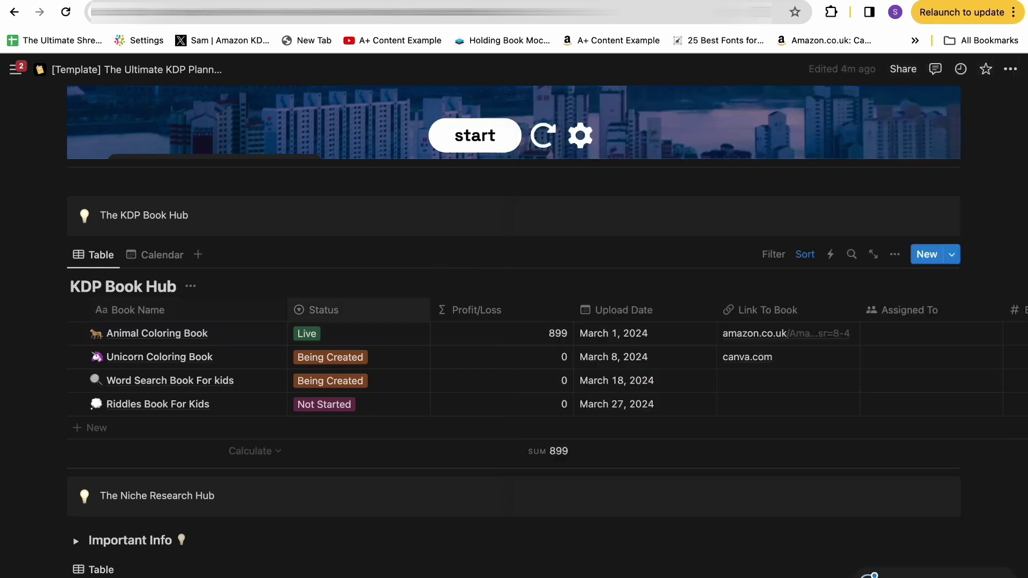
Open the Unicorn Coloring Book entry, look over its properties and close it
{"action": "left_click", "coordinate": [259, 357]}
{"action": "scroll", "coordinate": [771, 248], "scroll_direction": "down", "scroll_amount": 3}
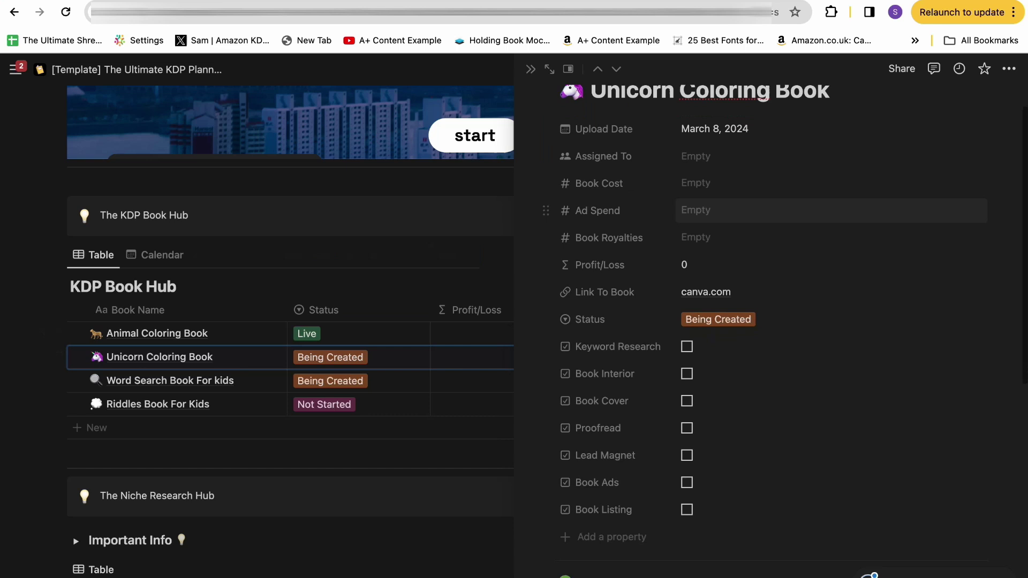
{"action": "key", "text": "Escape"}
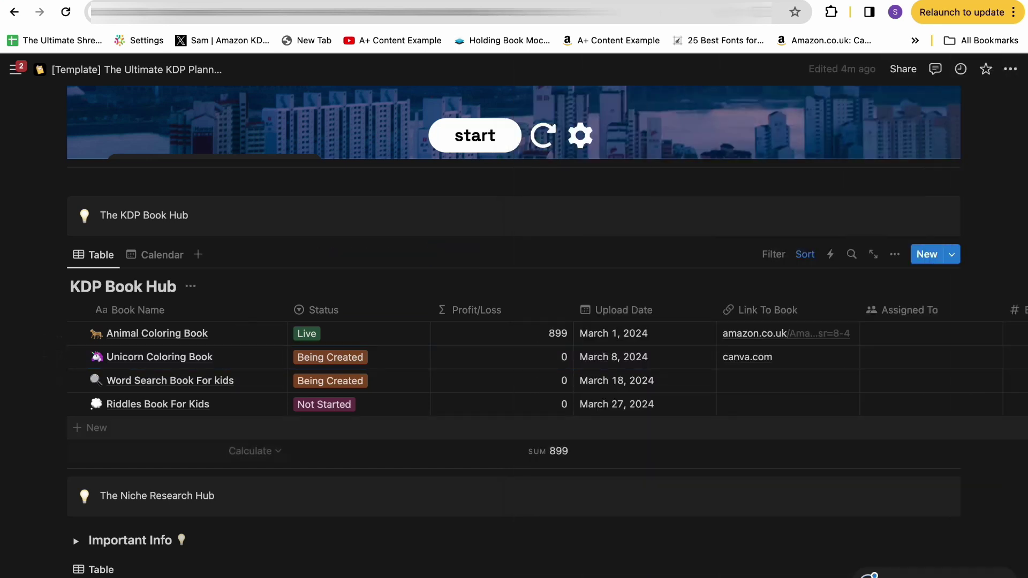
Add a new entry named "Brand new book" to the KDP Book Hub table
{"action": "left_click", "coordinate": [96, 428]}
{"action": "type", "text": "Brand new book"}
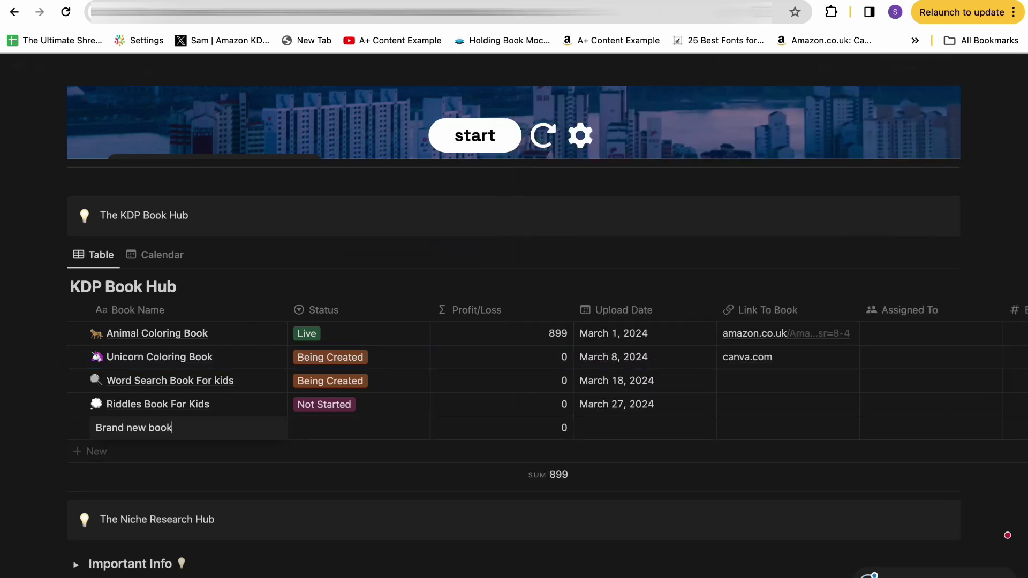
{"action": "key", "text": "Return"}
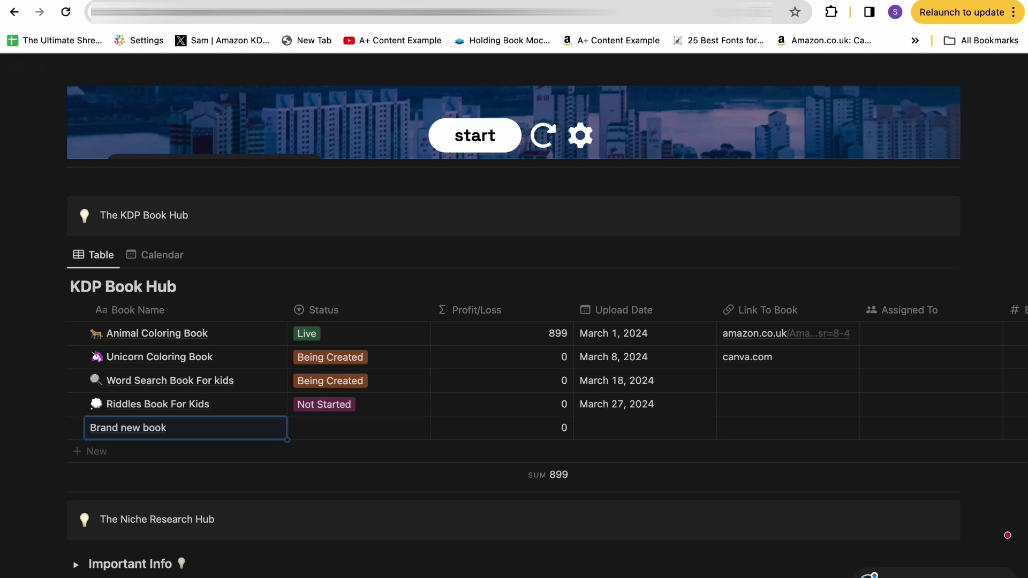
Open the "Brand new book" entry, give it a camera-with-flash emoji icon and close the entry
{"action": "left_click", "coordinate": [259, 428]}
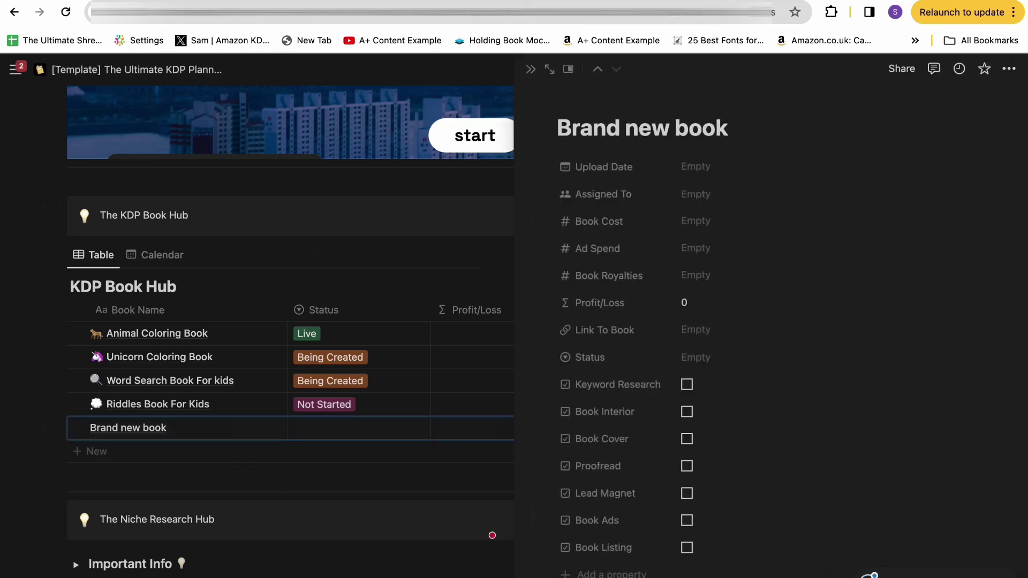
{"action": "left_click", "coordinate": [582, 98]}
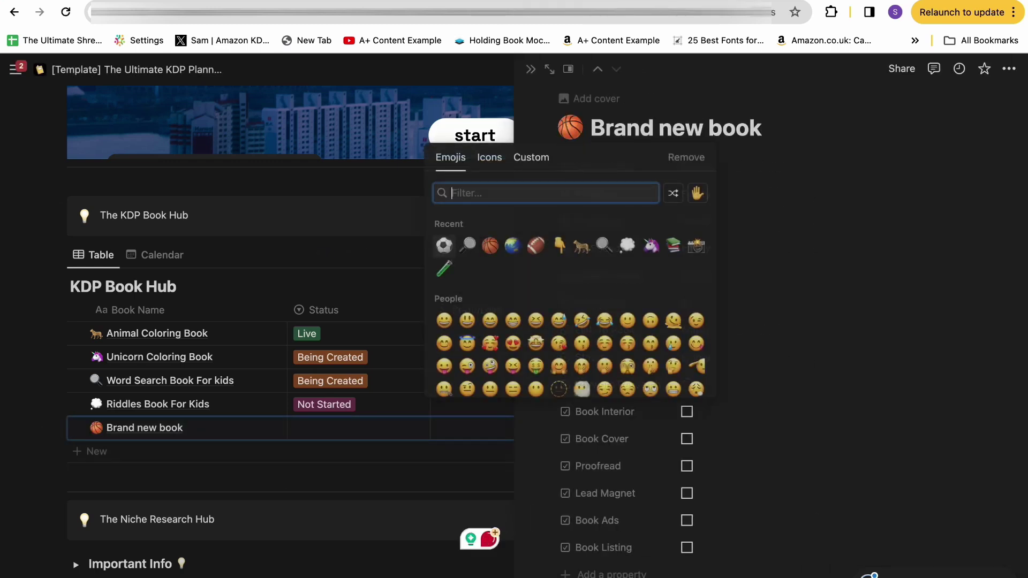
{"action": "key", "text": "Escape"}
{"action": "left_click", "coordinate": [570, 127]}
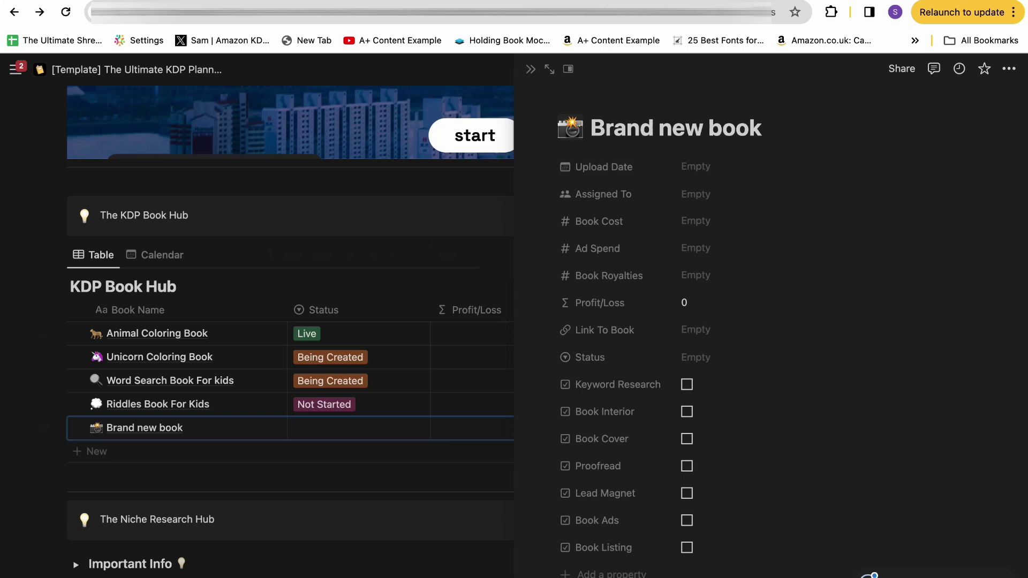
{"action": "left_click", "coordinate": [570, 128]}
{"action": "key", "text": "Escape"}
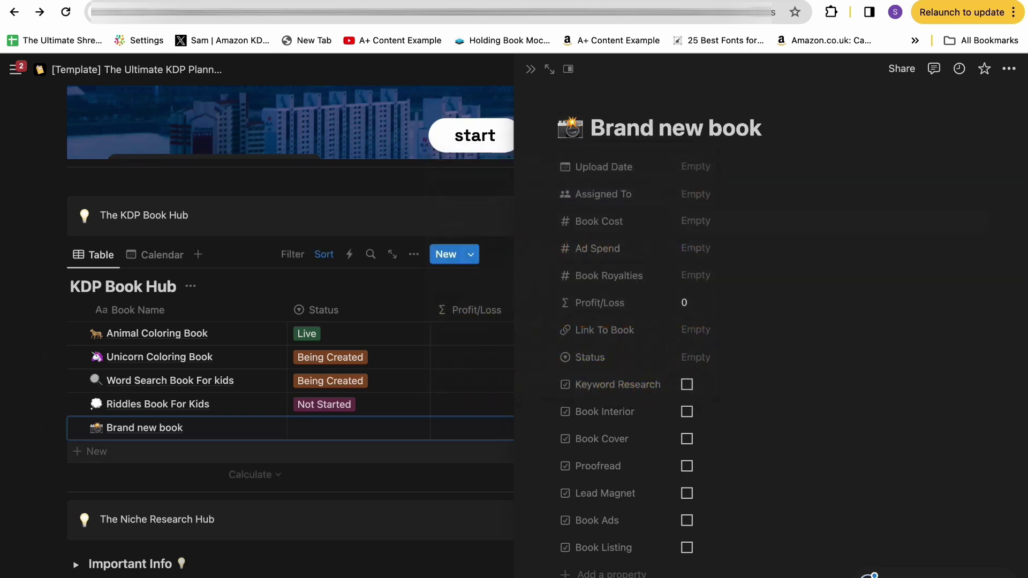
{"action": "key", "text": "Escape"}
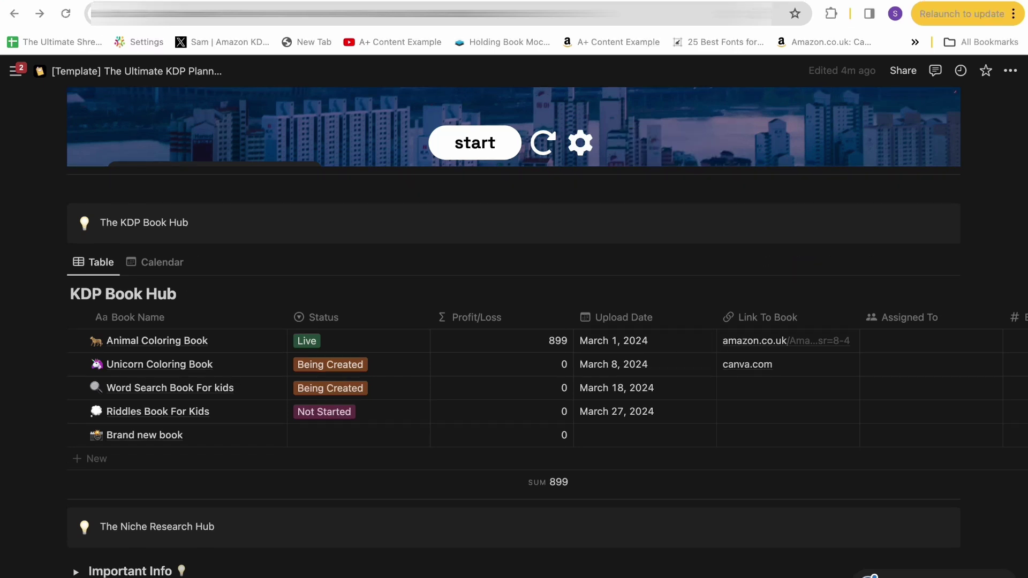
Expand the Important Info section under The Niche Research Hub
{"action": "scroll", "coordinate": [514, 332], "scroll_direction": "down", "scroll_amount": 5}
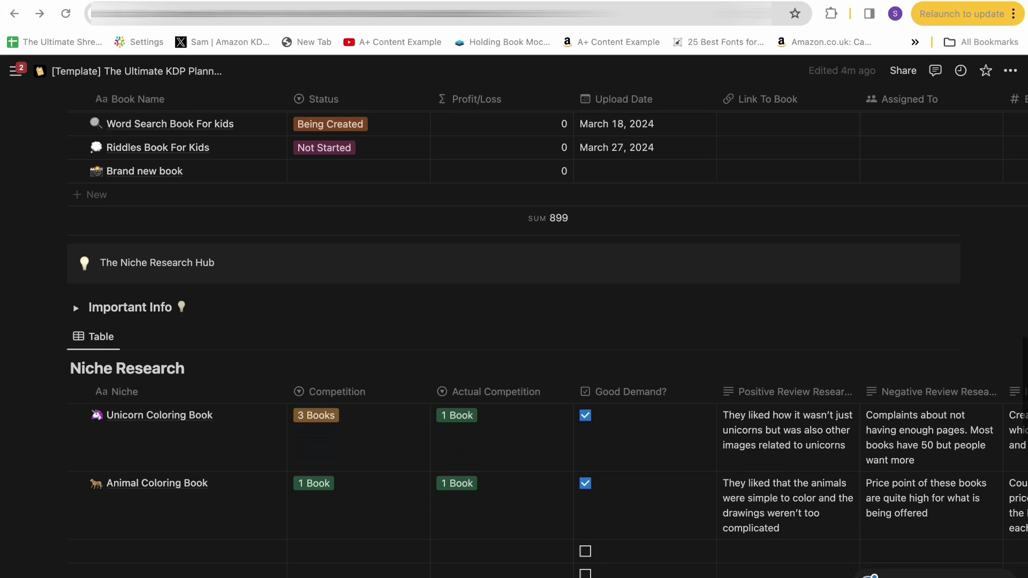
{"action": "scroll", "coordinate": [515, 332], "scroll_direction": "down", "scroll_amount": 1}
{"action": "scroll", "coordinate": [514, 332], "scroll_direction": "up", "scroll_amount": 5}
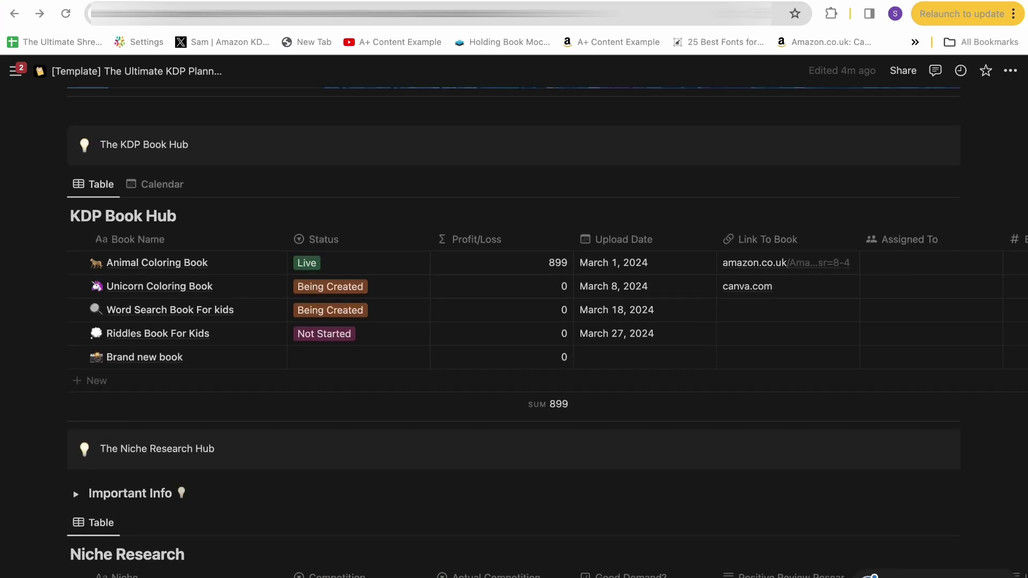
{"action": "scroll", "coordinate": [547, 333], "scroll_direction": "down", "scroll_amount": 4}
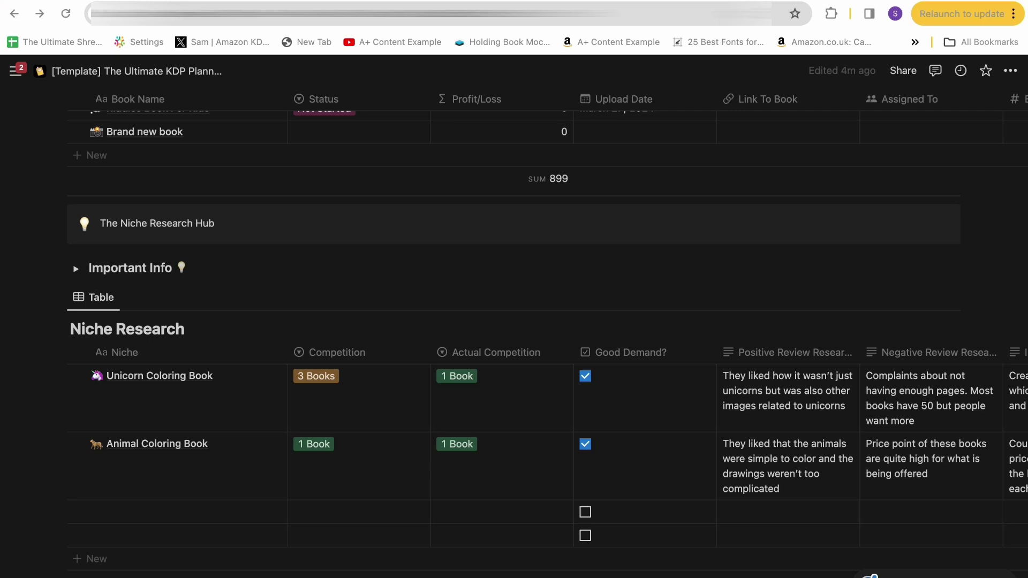
{"action": "left_click", "coordinate": [76, 269]}
{"action": "scroll", "coordinate": [76, 312], "scroll_direction": "down", "scroll_amount": 1}
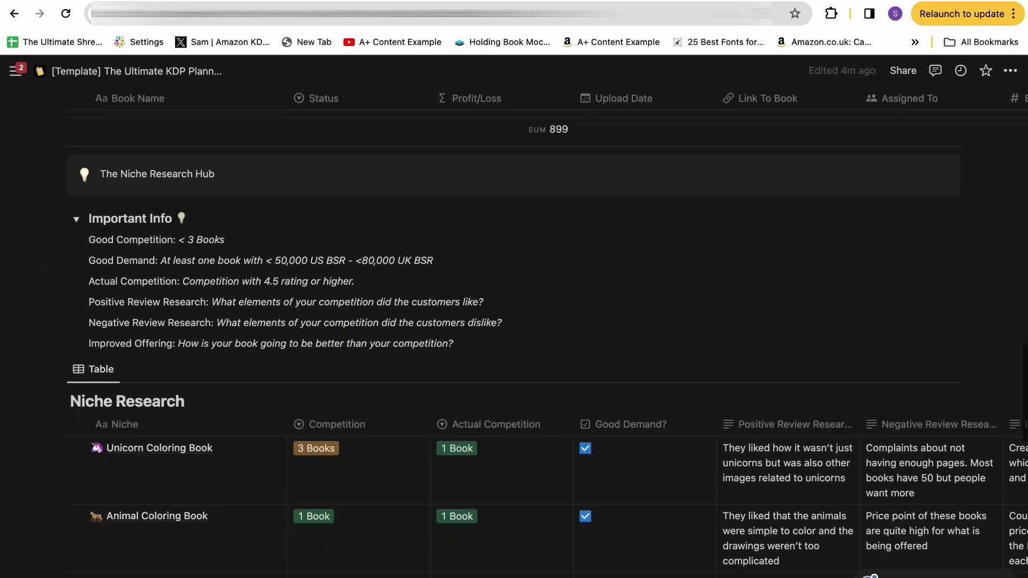
Highlight the Important Info criteria from Good Demand to Improved Offering and compare them with the Niche Research table
{"action": "left_click_drag", "start_coordinate": [454, 333], "coordinate": [223, 249]}
{"action": "left_click", "coordinate": [355, 269]}
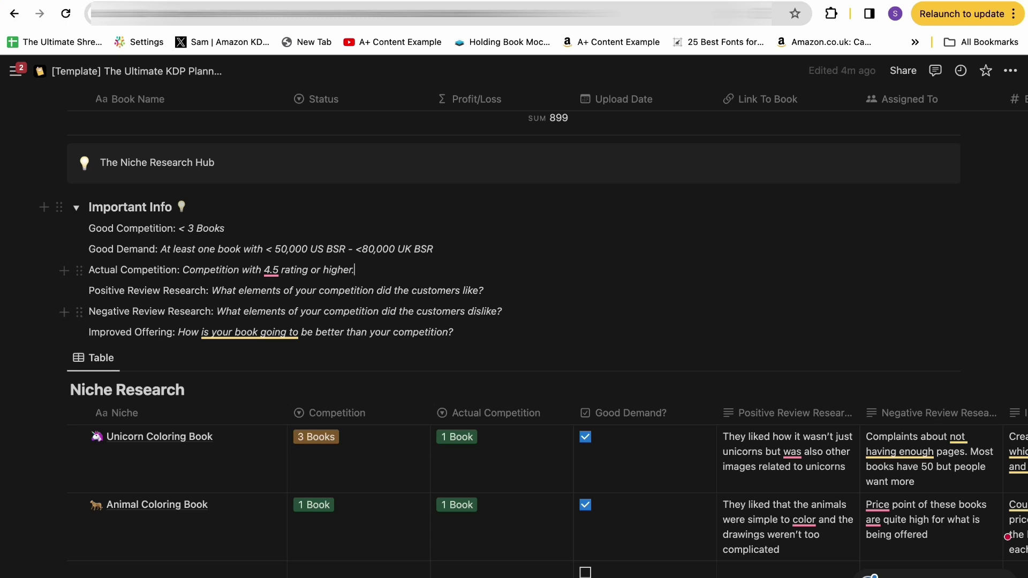
{"action": "left_click_drag", "start_coordinate": [456, 332], "coordinate": [88, 249]}
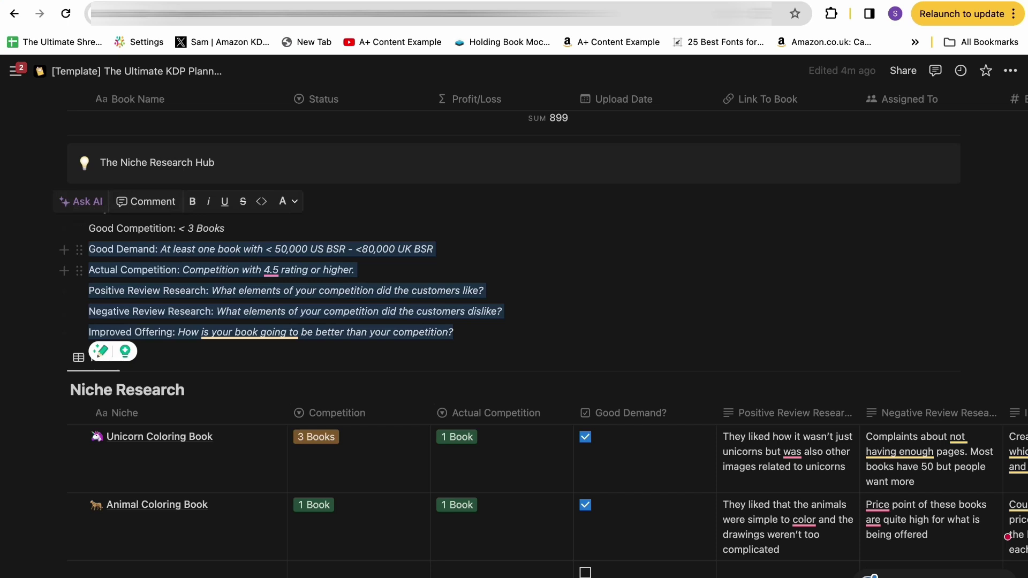
{"action": "left_click", "coordinate": [89, 259]}
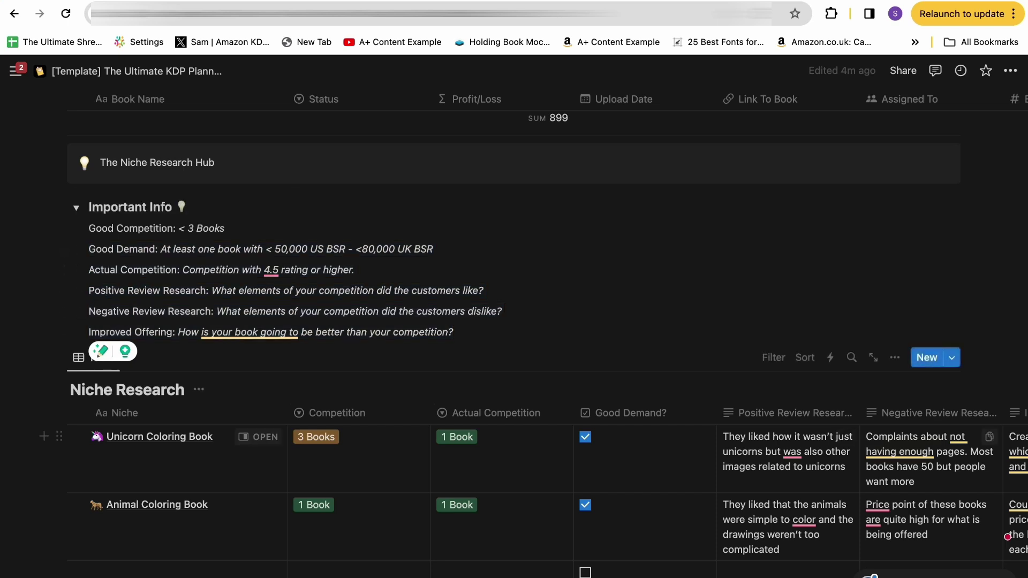
{"action": "scroll", "coordinate": [284, 207], "scroll_direction": "down", "scroll_amount": 2}
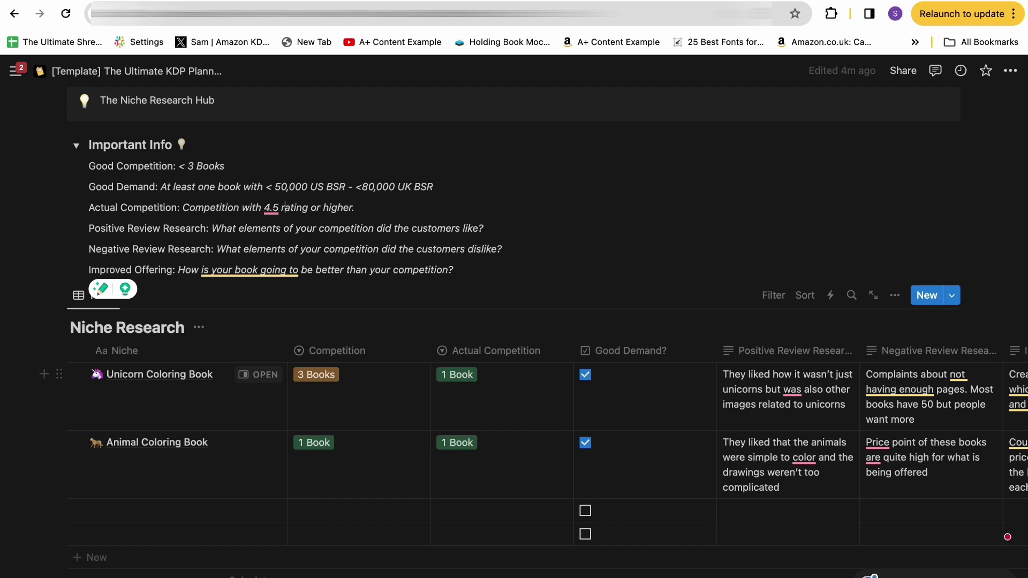
Look through the Competition options for the Unicorn Coloring Book niche and close the list without changing the selection
{"action": "left_click", "coordinate": [356, 375]}
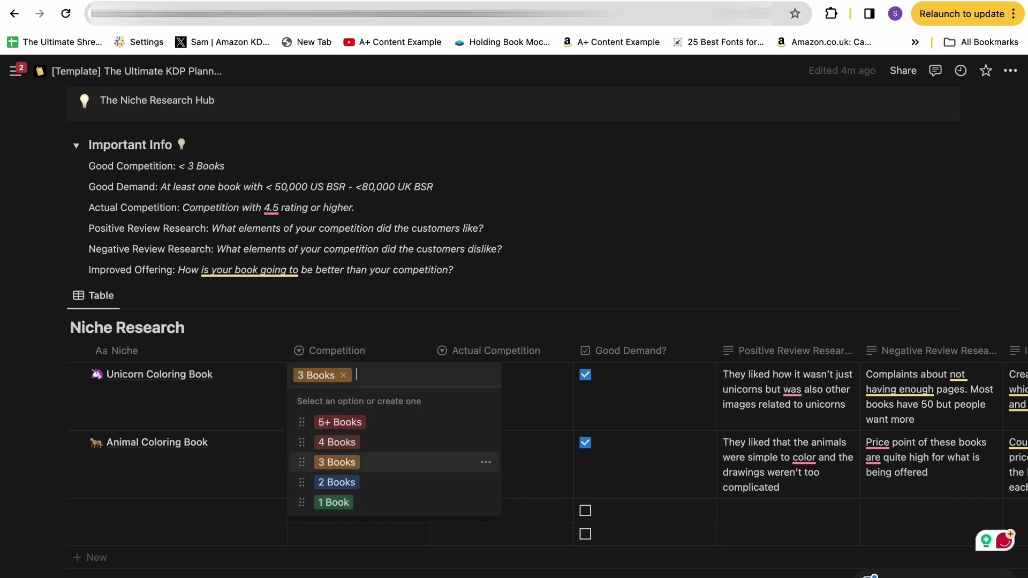
{"action": "key", "text": "Up"}
{"action": "key", "text": "Up"}
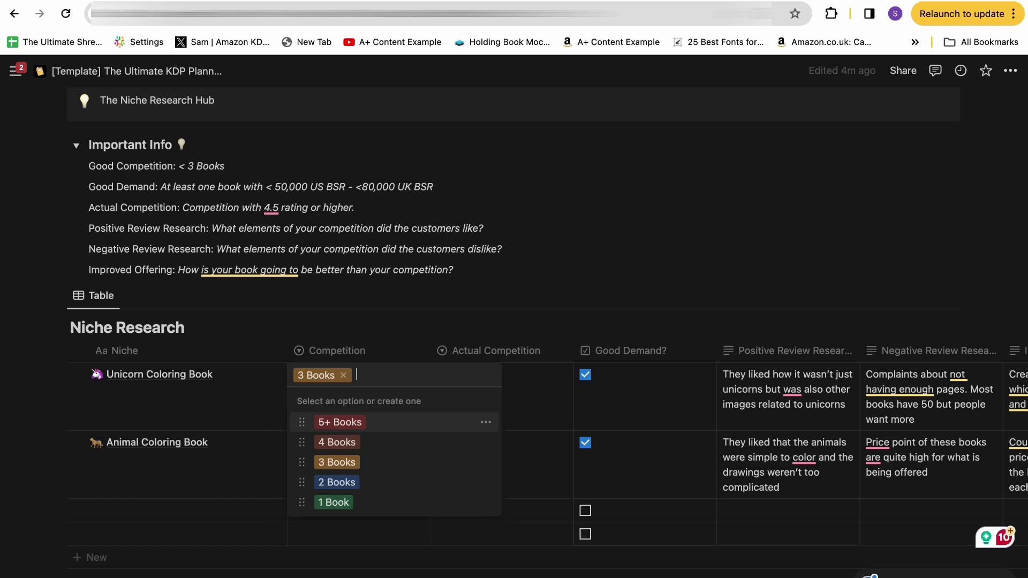
{"action": "key", "text": "Down"}
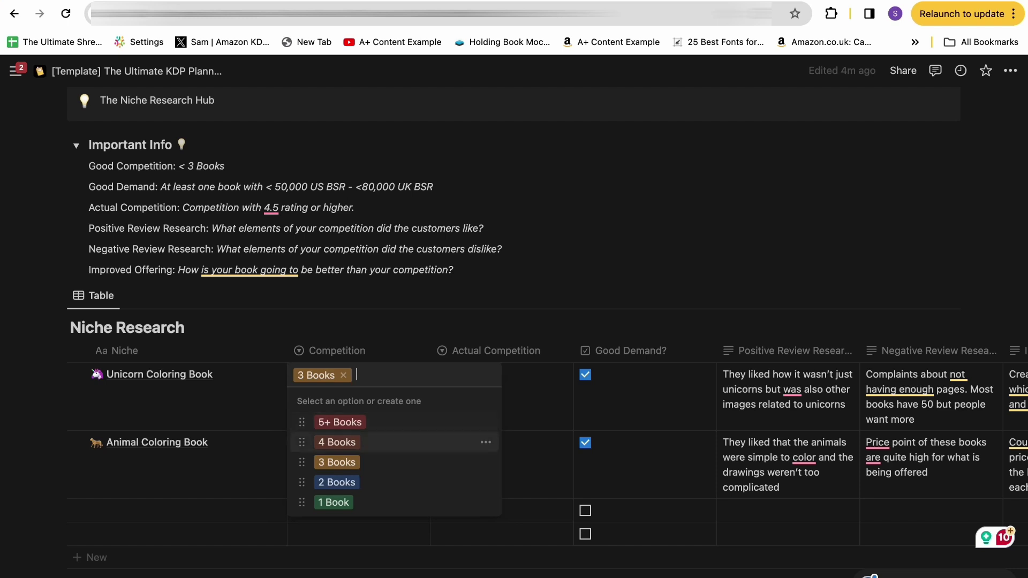
{"action": "key", "text": "Up"}
{"action": "key", "text": "Down"}
{"action": "key", "text": "Down"}
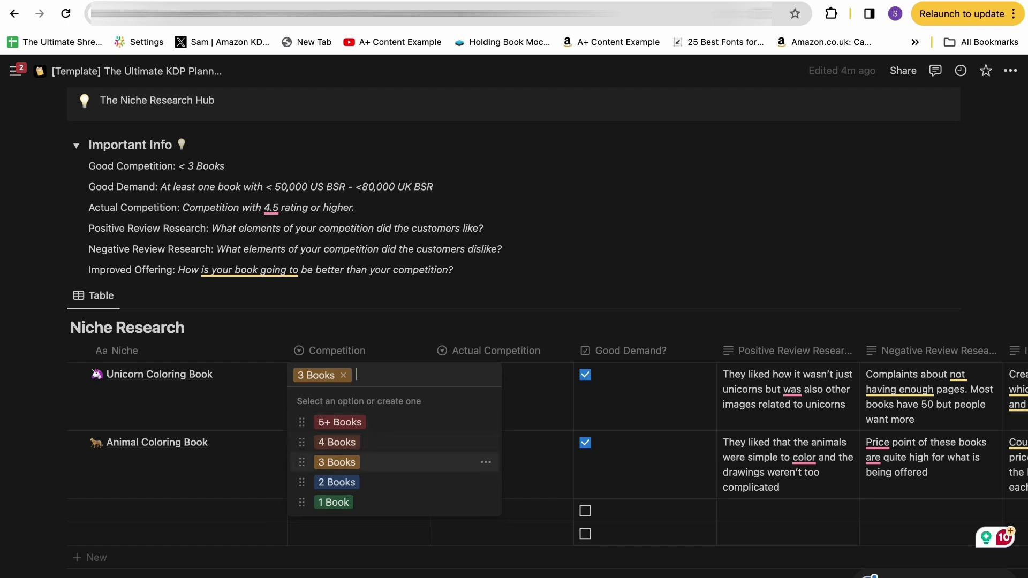
{"action": "key", "text": "Up"}
{"action": "key", "text": "Up"}
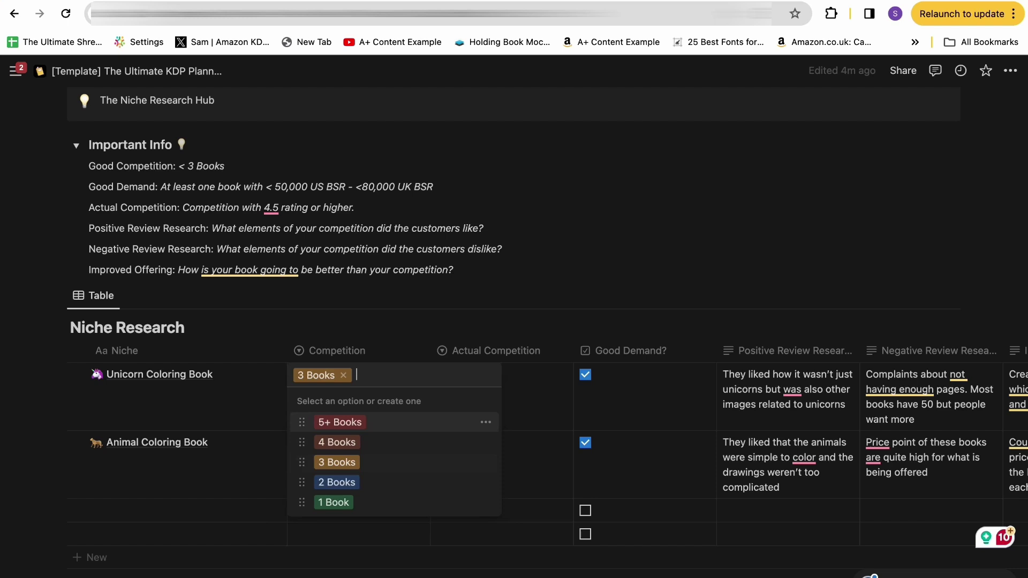
{"action": "key", "text": "Down"}
{"action": "key", "text": "Down"}
{"action": "key", "text": "Down"}
{"action": "key", "text": "Up"}
{"action": "key", "text": "Up"}
{"action": "key", "text": "Up"}
{"action": "key", "text": "Up"}
{"action": "key", "text": "Escape"}
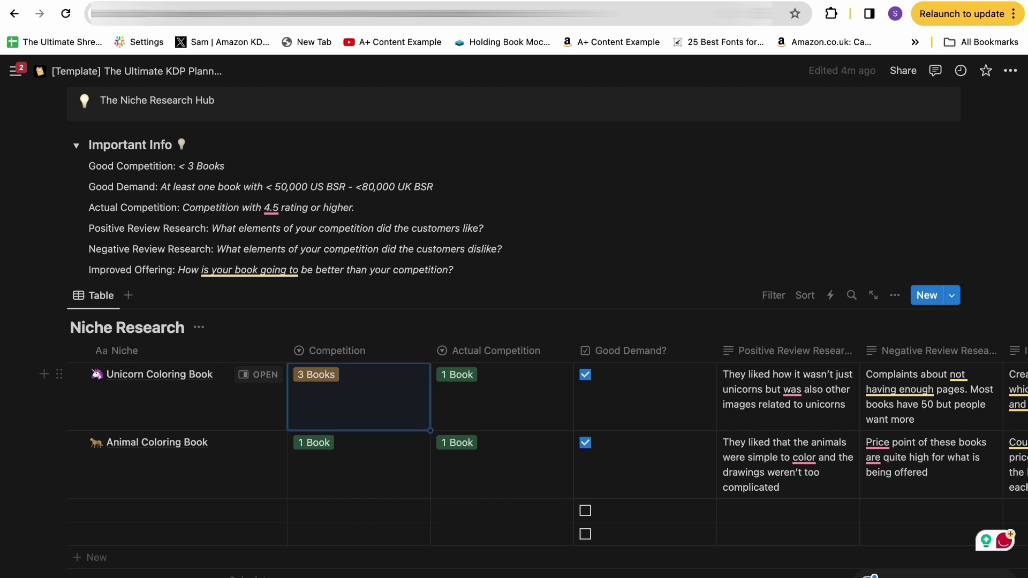
Set the Competition of the Unicorn Coloring Book niche to "4 Books"
{"action": "key", "text": "Return"}
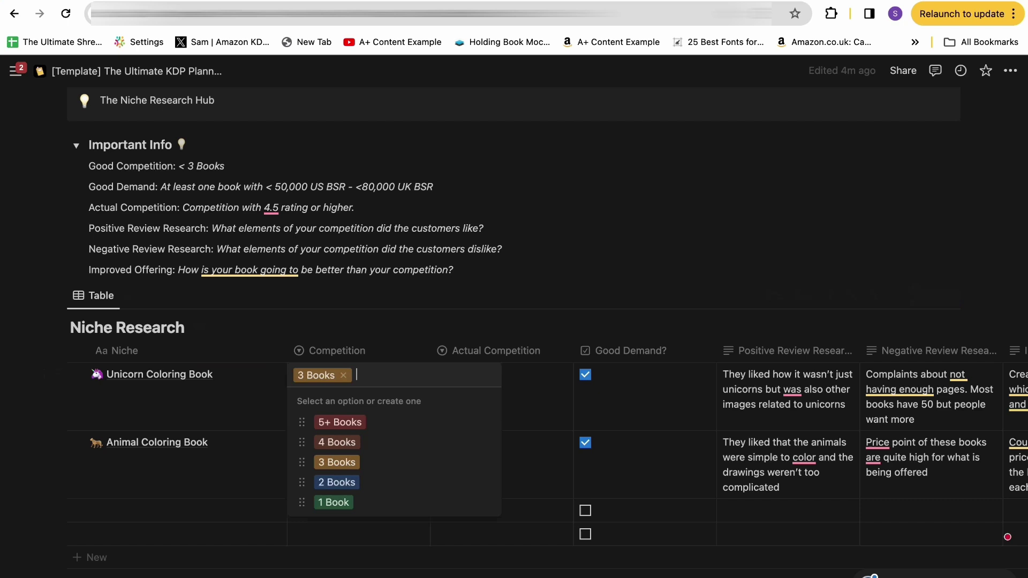
{"action": "key", "text": "Down"}
{"action": "key", "text": "Return"}
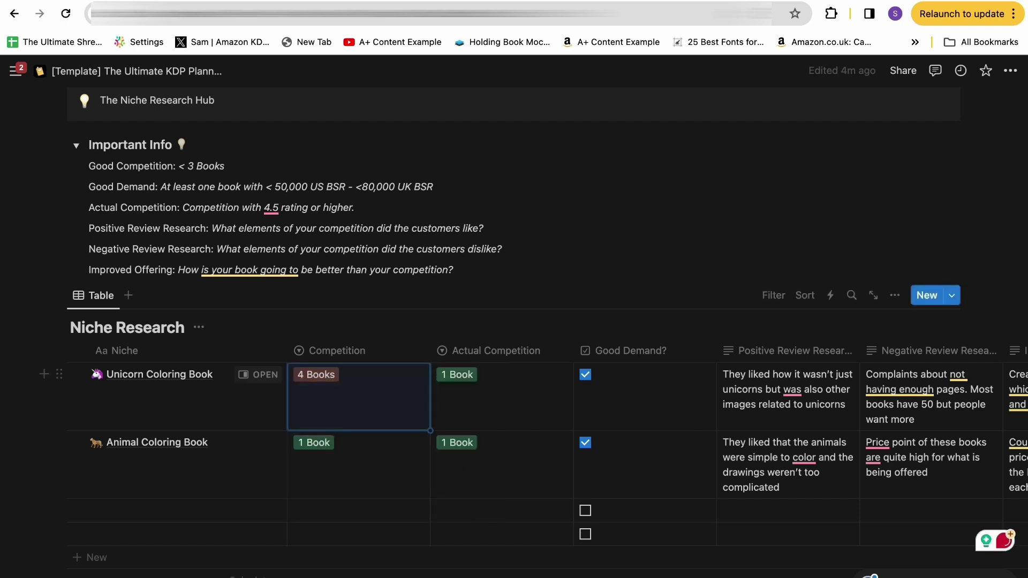
View the Actual Competition options for Unicorn Coloring Book and highlight "4.5 rating or higher" in Important Info
{"action": "key", "text": "Right"}
{"action": "key", "text": "Return"}
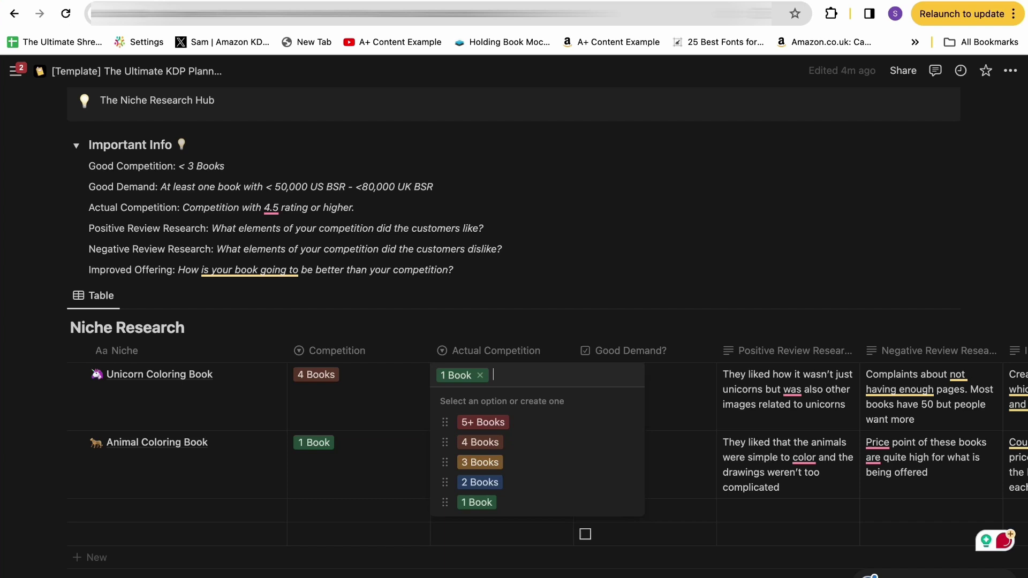
{"action": "key", "text": "Escape"}
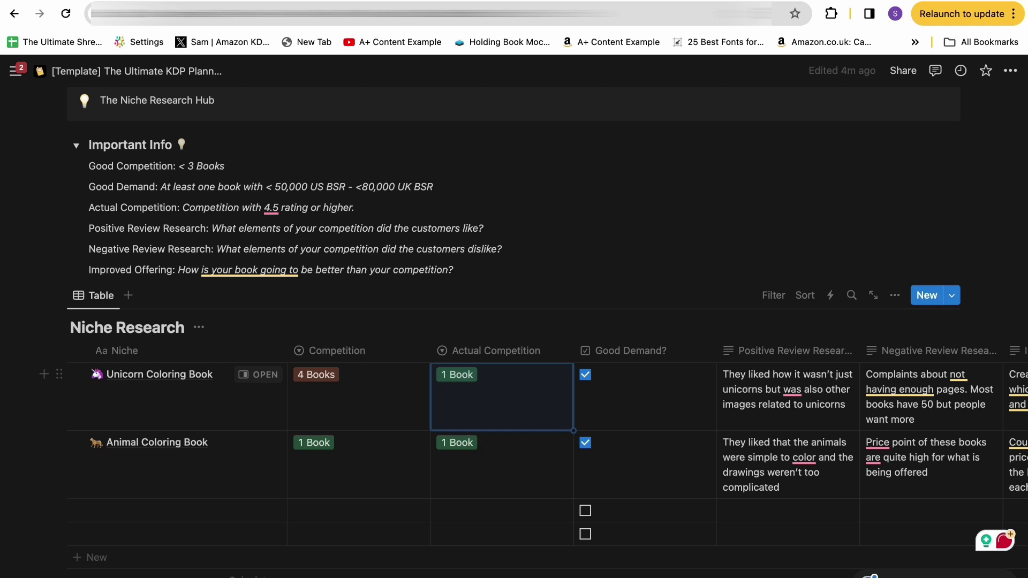
{"action": "left_click_drag", "start_coordinate": [353, 208], "coordinate": [264, 208]}
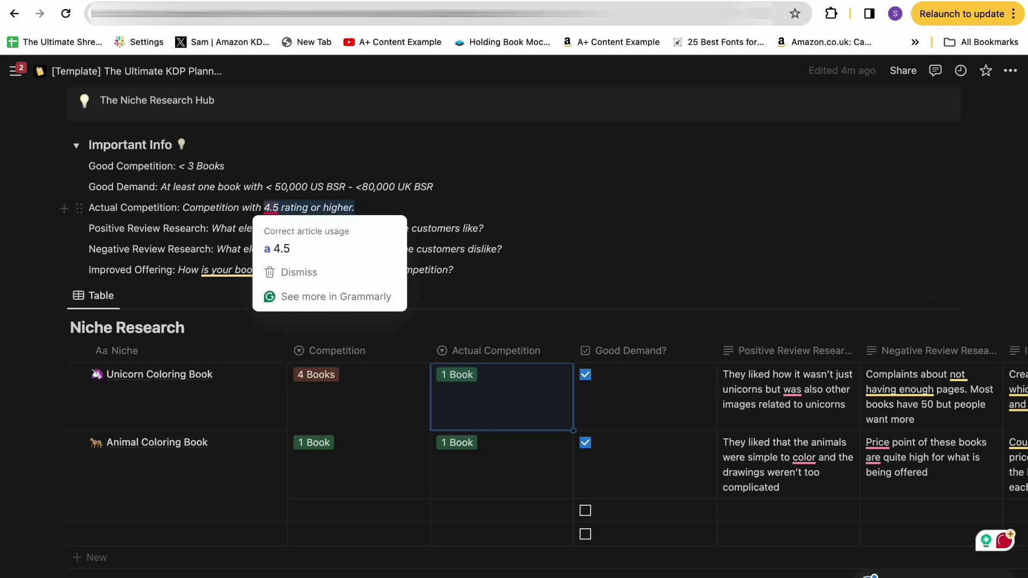
{"action": "left_click", "coordinate": [354, 208]}
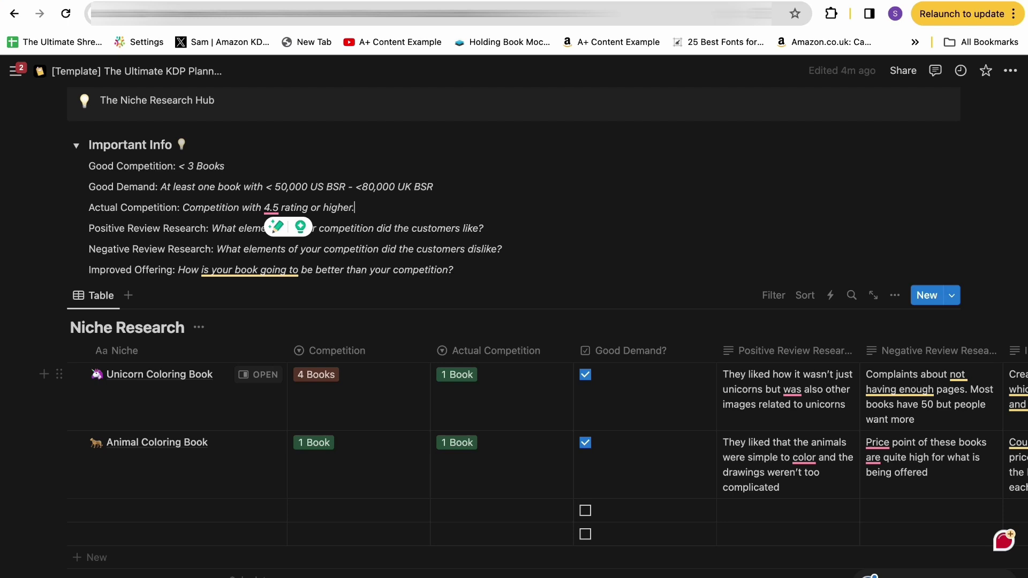
Set the Actual Competition of the Unicorn Coloring Book niche to "2 Books"
{"action": "left_click", "coordinate": [463, 375]}
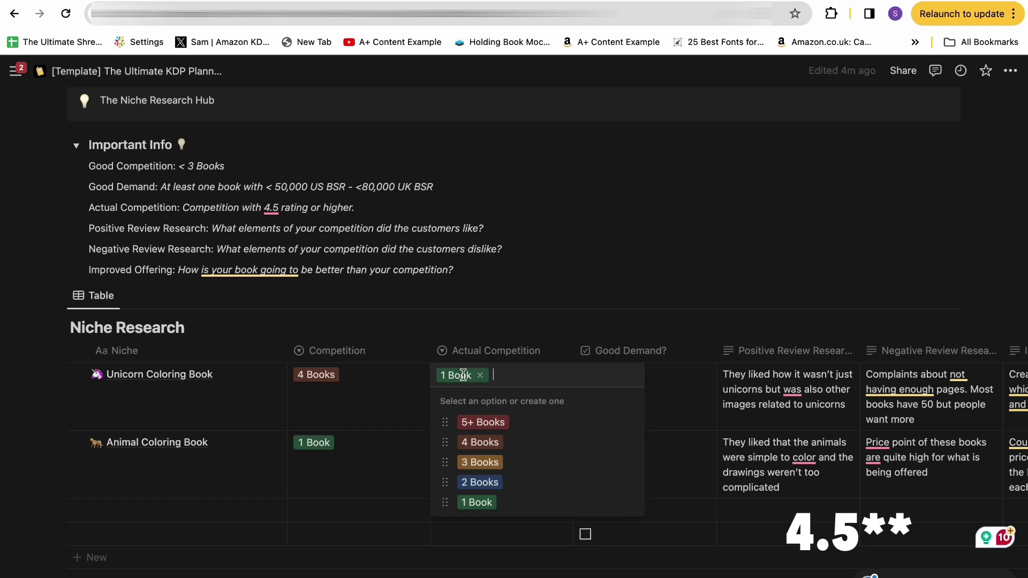
{"action": "key", "text": "Down"}
{"action": "key", "text": "Down"}
{"action": "key", "text": "Down"}
{"action": "key", "text": "Down"}
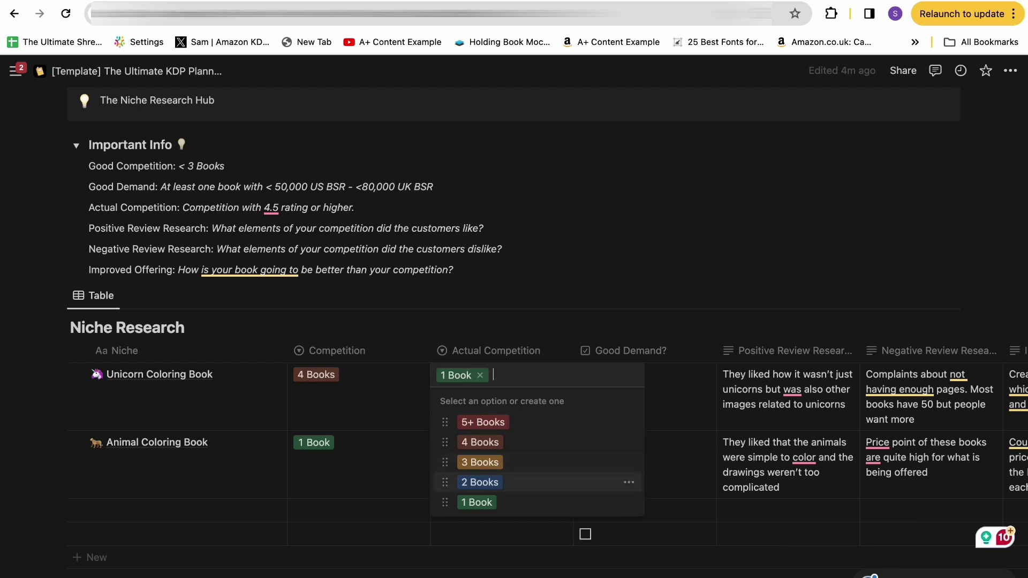
{"action": "key", "text": "Return"}
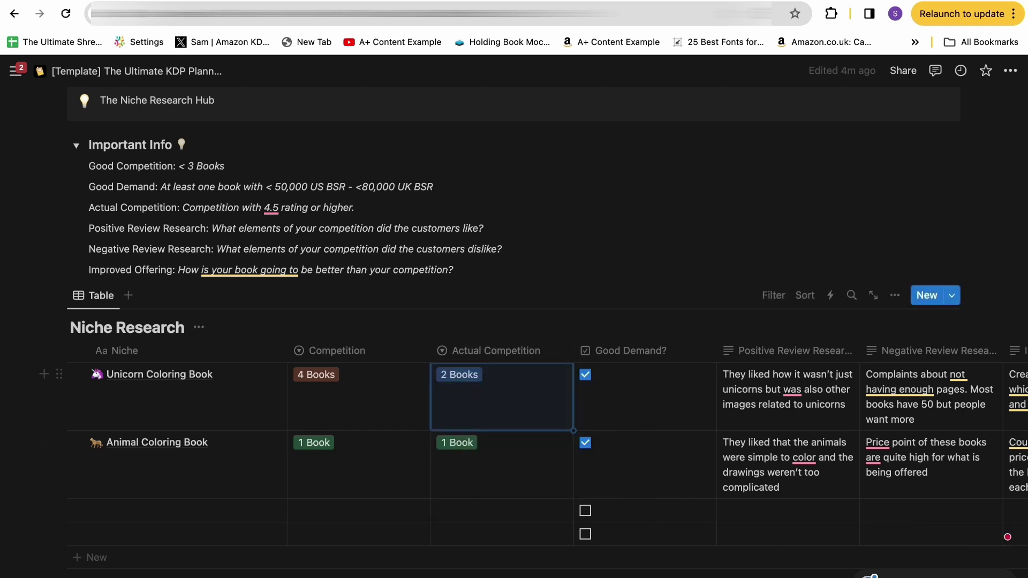
Highlight the "with 4.5 rating or higher" criterion in Important Info and view the Competition options for Unicorn Coloring Book
{"action": "left_click", "coordinate": [242, 208]}
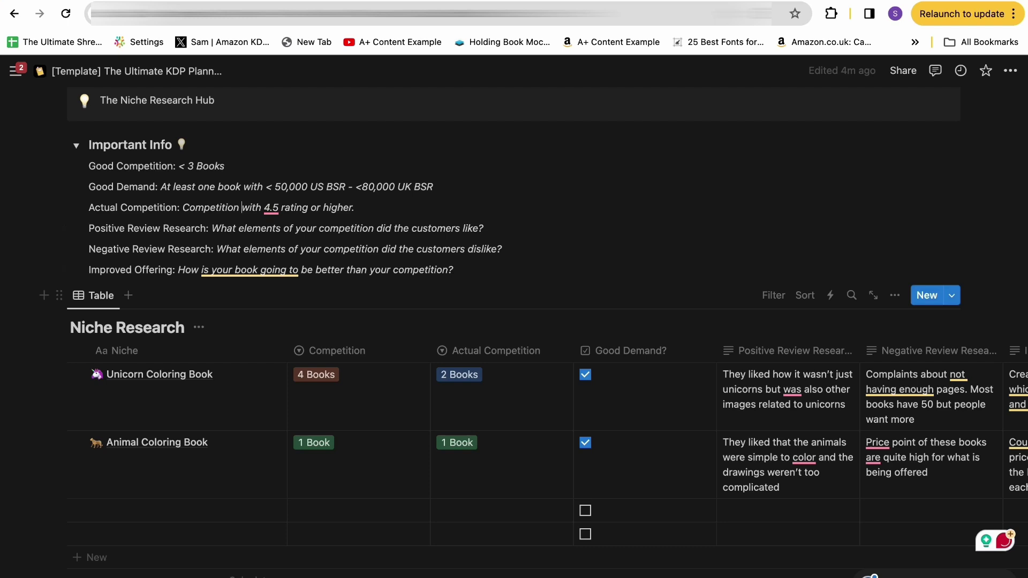
{"action": "left_click_drag", "start_coordinate": [264, 208], "coordinate": [240, 208]}
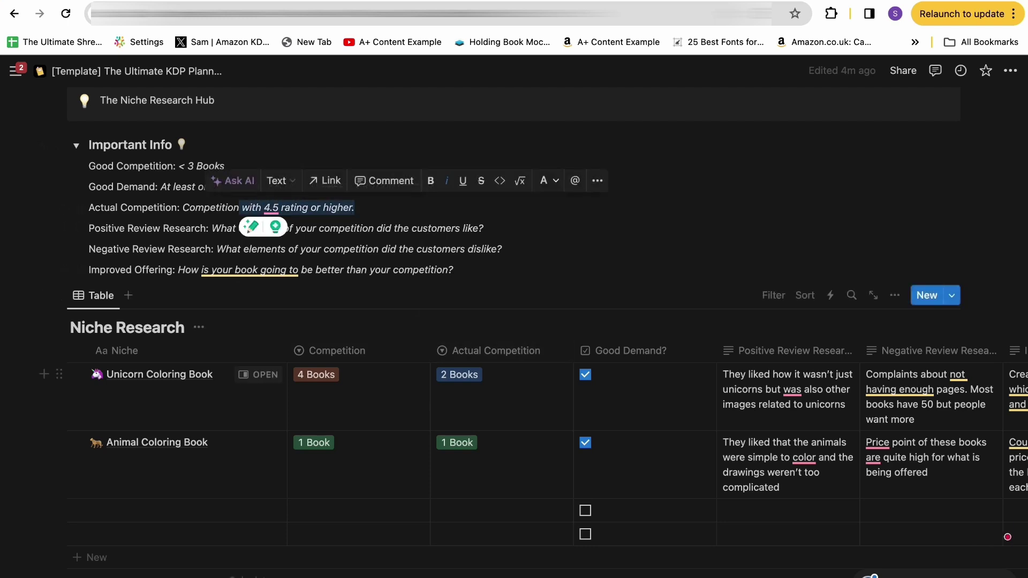
{"action": "left_click", "coordinate": [358, 375]}
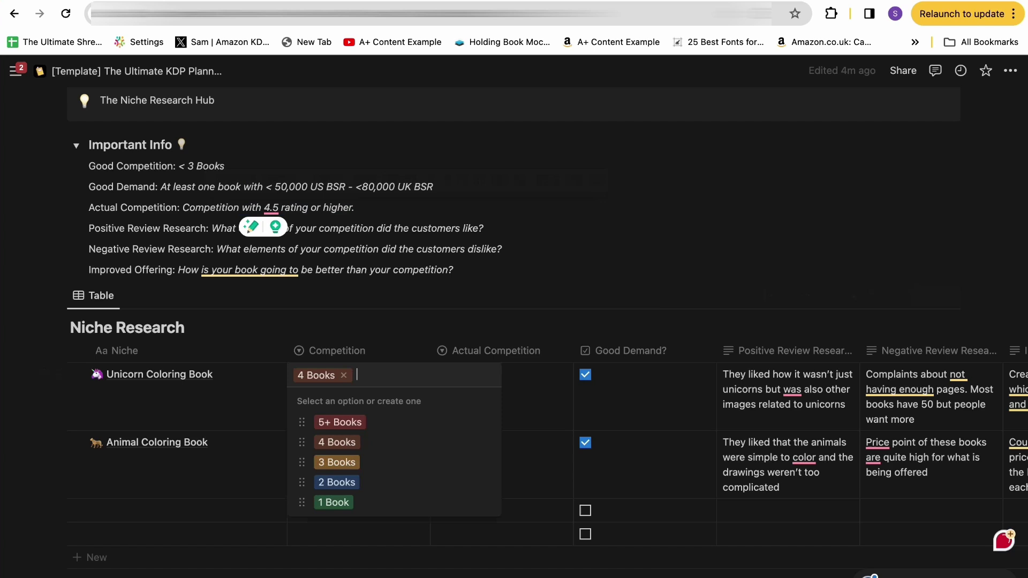
{"action": "key", "text": "Escape"}
{"action": "left_click", "coordinate": [355, 207]}
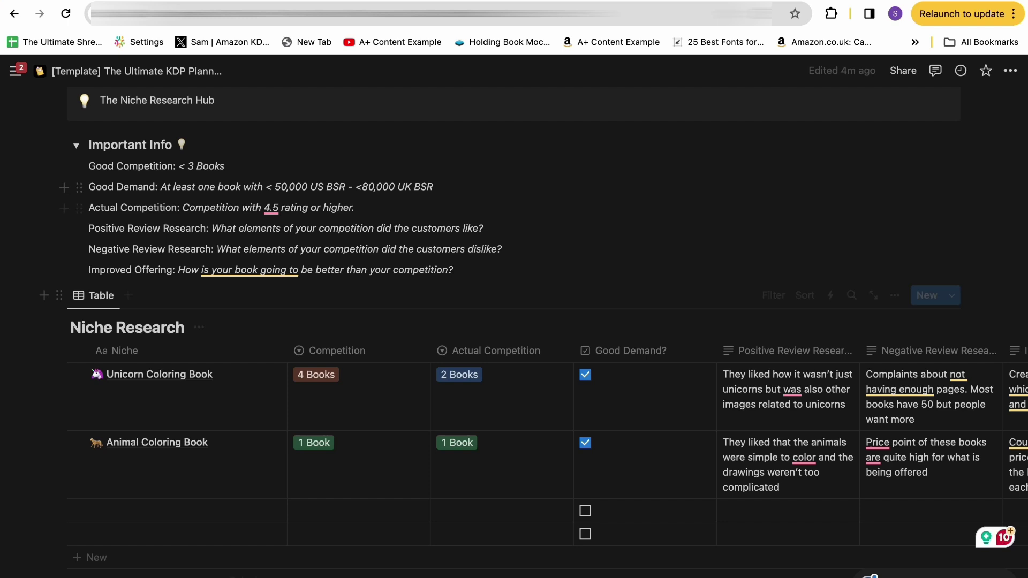
{"action": "mouse_move", "coordinate": [225, 166]}
{"action": "left_mouse_down"}
{"action": "mouse_move", "coordinate": [194, 166]}
{"action": "mouse_move", "coordinate": [225, 166]}
{"action": "left_mouse_up"}
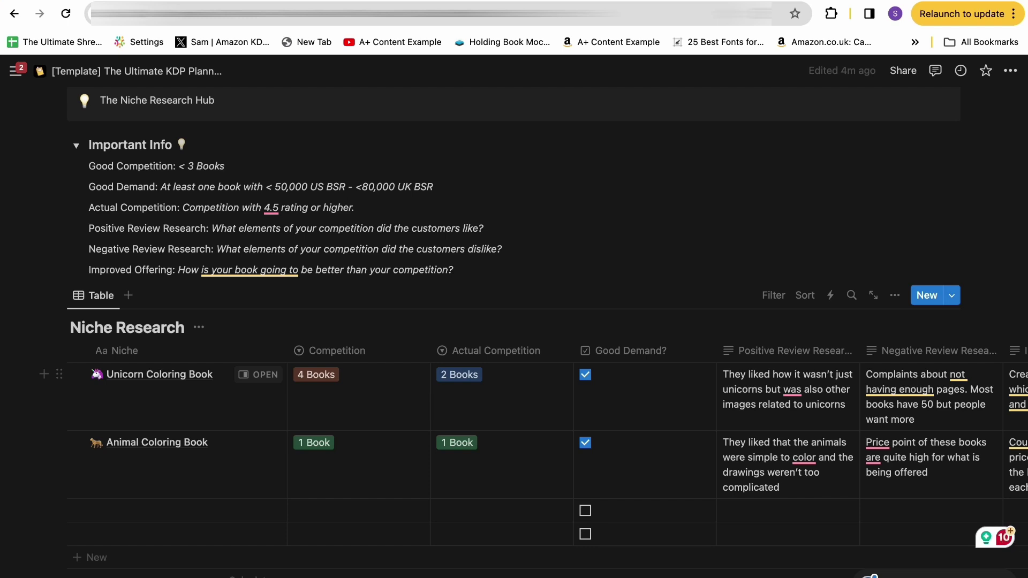
Untick the Good Demand? checkbox for the Unicorn Coloring Book niche and tick it again
{"action": "scroll", "coordinate": [528, 396], "scroll_direction": "right", "scroll_amount": 1}
{"action": "left_click", "coordinate": [563, 374]}
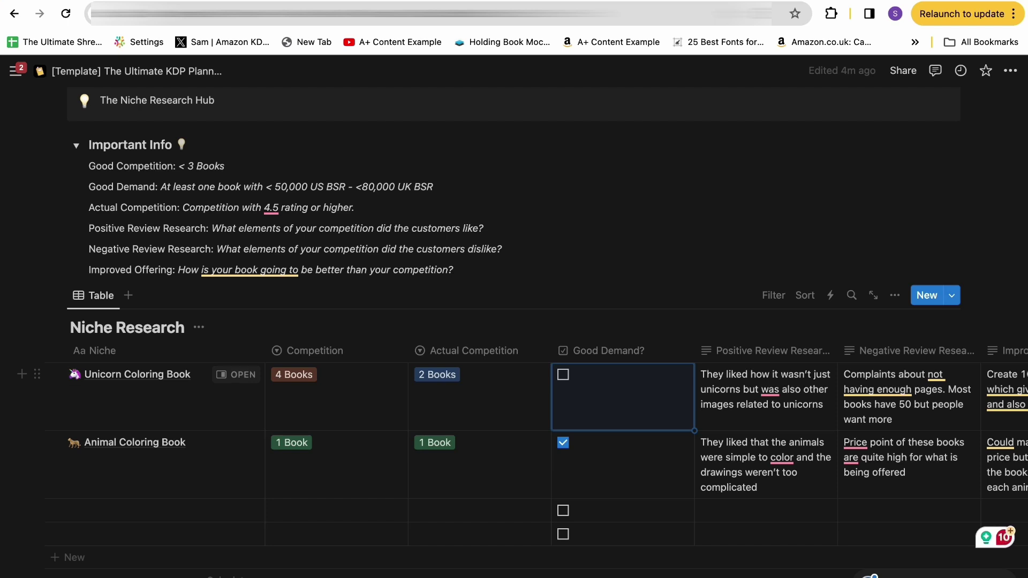
{"action": "left_click", "coordinate": [563, 374]}
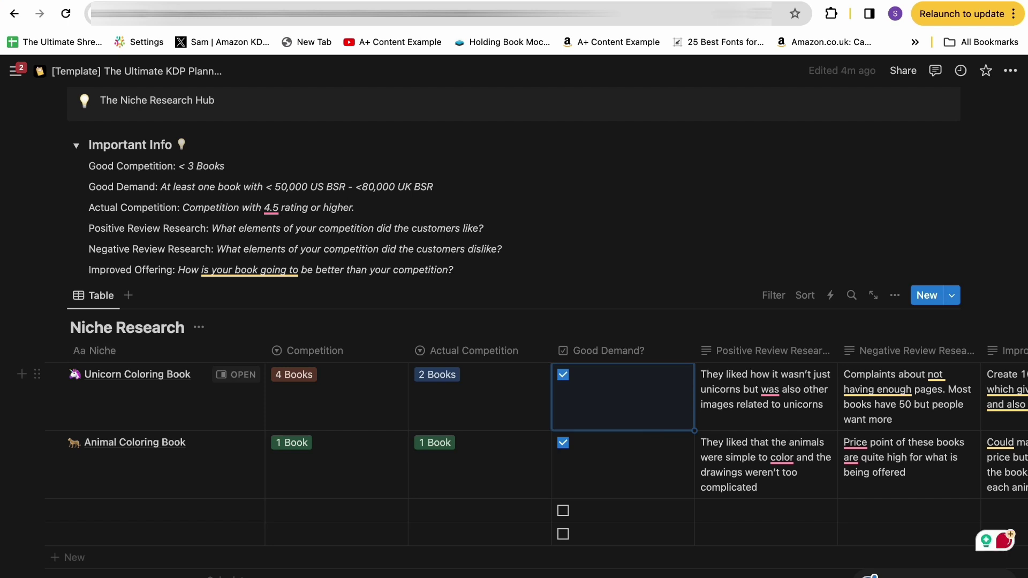
Set the Actual Competition of the Unicorn Coloring Book niche to "5+ Books" and untick its Good Demand? checkbox
{"action": "left_click", "coordinate": [471, 386]}
{"action": "left_click", "coordinate": [471, 422]}
{"action": "left_click", "coordinate": [563, 374]}
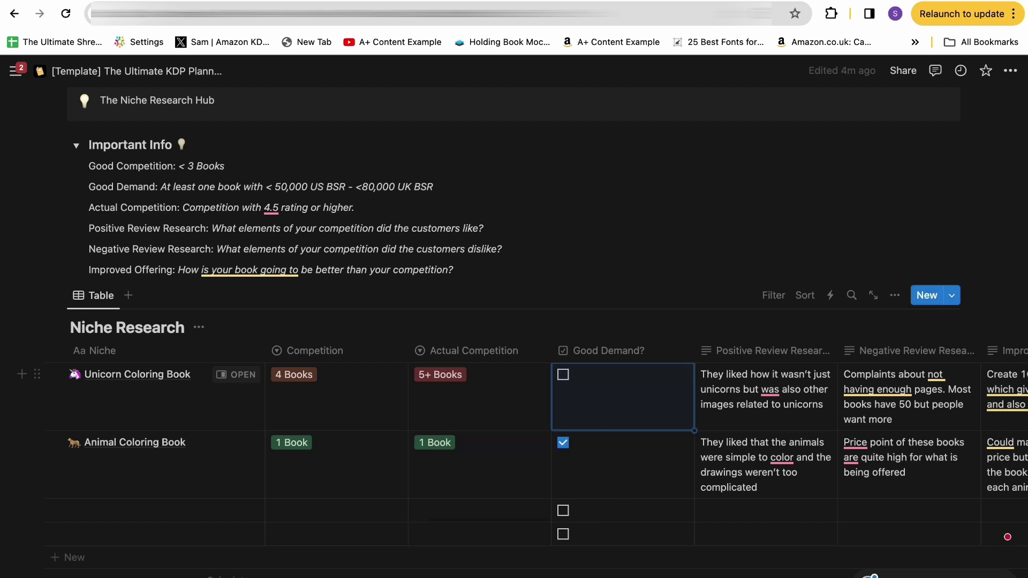
{"action": "left_click", "coordinate": [433, 186]}
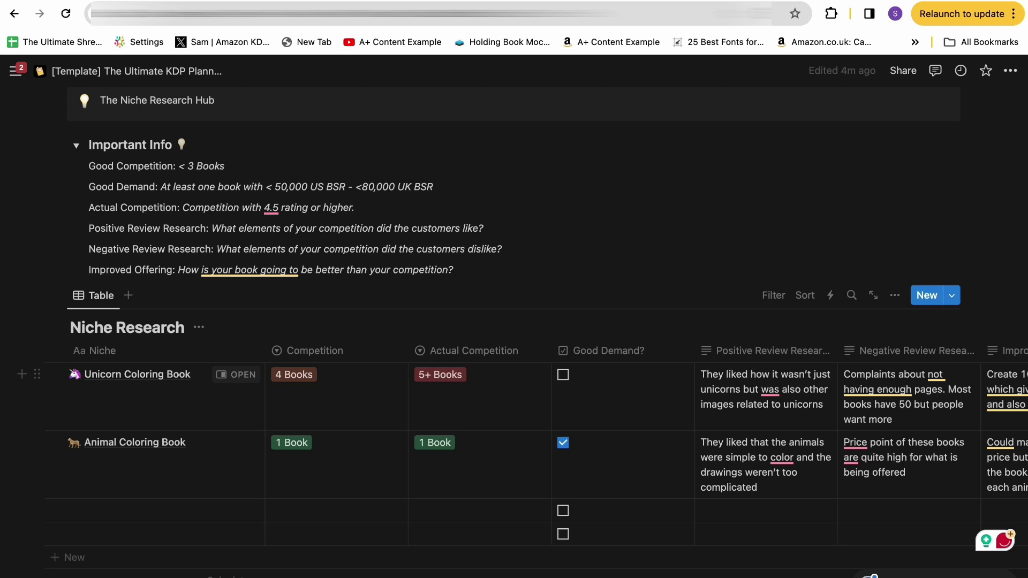
Set the Actual Competition of the Unicorn Coloring Book niche to "3 Books" and tick its Good Demand? checkbox
{"action": "left_click", "coordinate": [440, 374]}
{"action": "left_click", "coordinate": [459, 462]}
{"action": "left_click", "coordinate": [608, 351]}
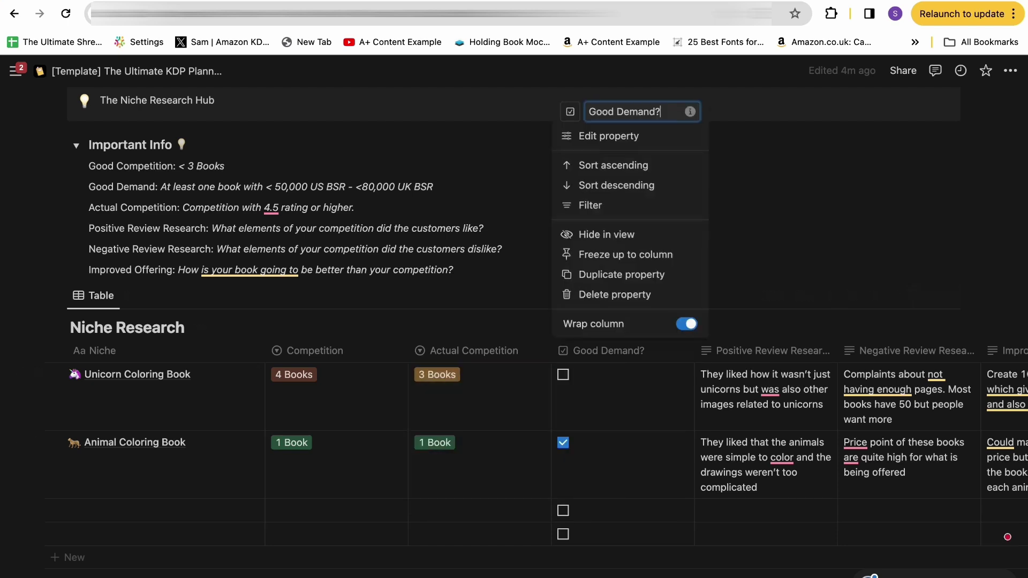
{"action": "left_click", "coordinate": [563, 374]}
{"action": "left_click", "coordinate": [563, 375]}
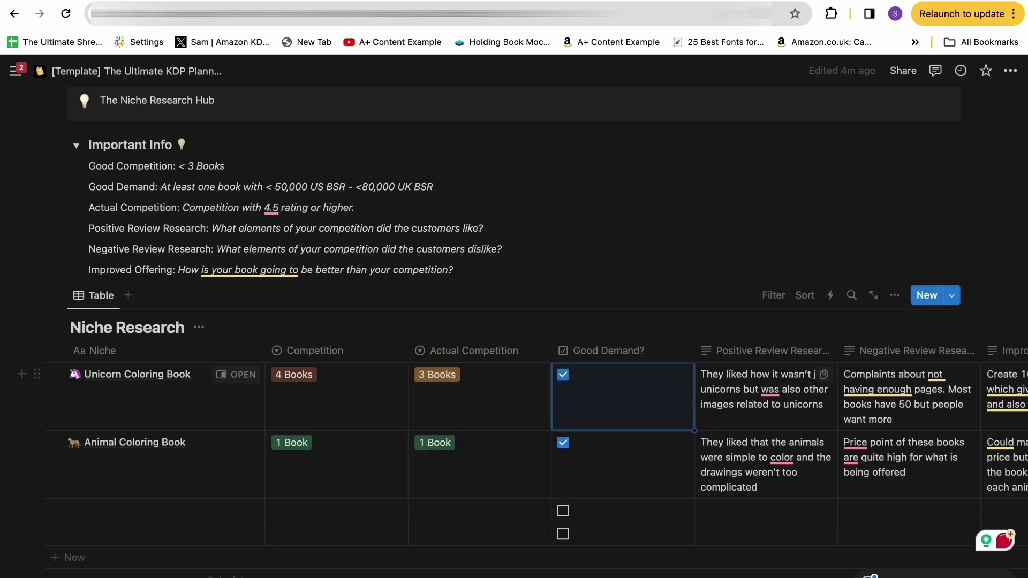
Examine the review research columns and highlight the Positive Review Research note of the Unicorn Coloring Book niche
{"action": "scroll", "coordinate": [717, 406], "scroll_direction": "right", "scroll_amount": 4}
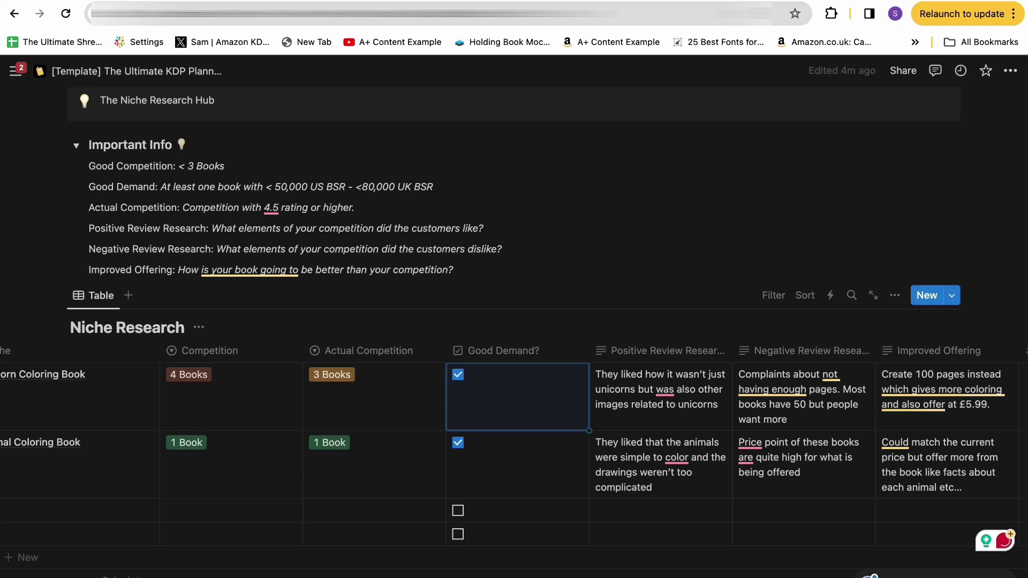
{"action": "scroll", "coordinate": [717, 407], "scroll_direction": "right", "scroll_amount": 2}
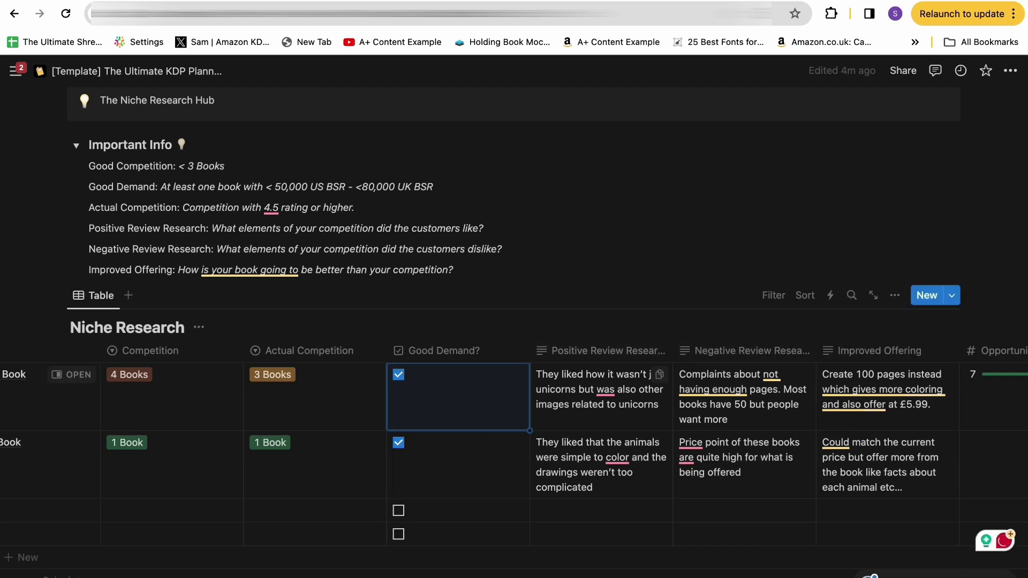
{"action": "scroll", "coordinate": [514, 332], "scroll_direction": "down", "scroll_amount": 1}
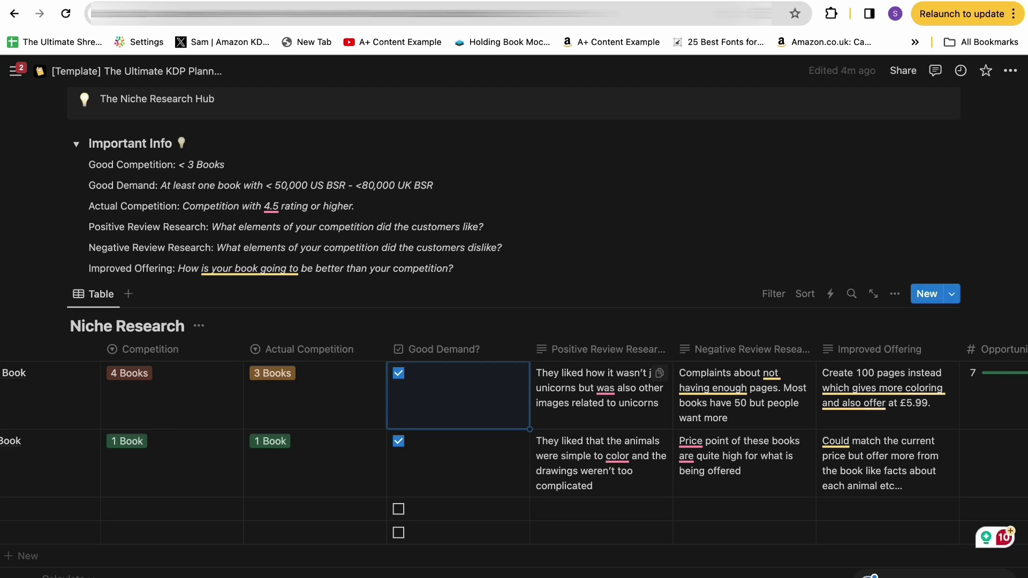
{"action": "scroll", "coordinate": [515, 460], "scroll_direction": "left", "scroll_amount": 2}
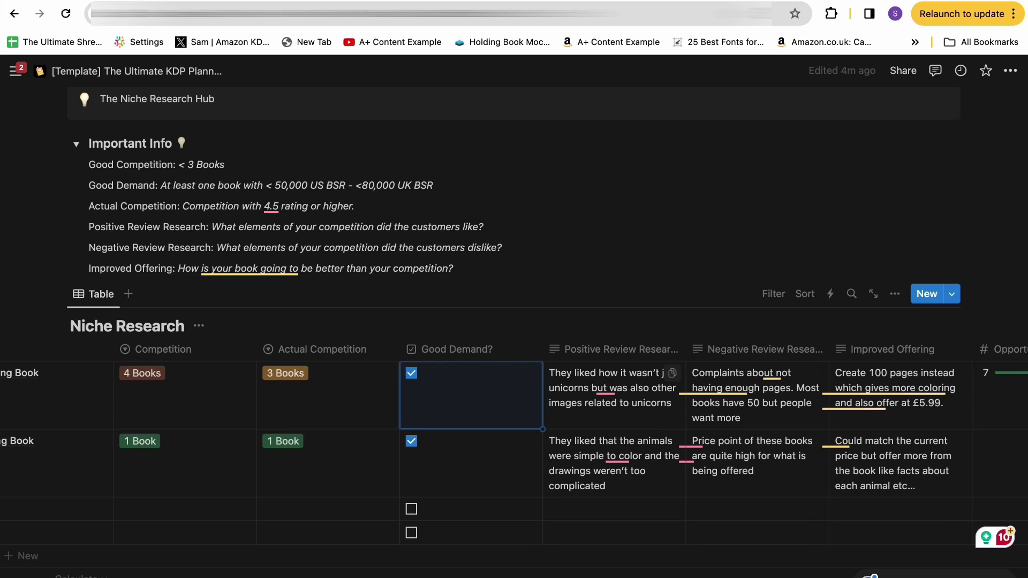
{"action": "left_click", "coordinate": [671, 403]}
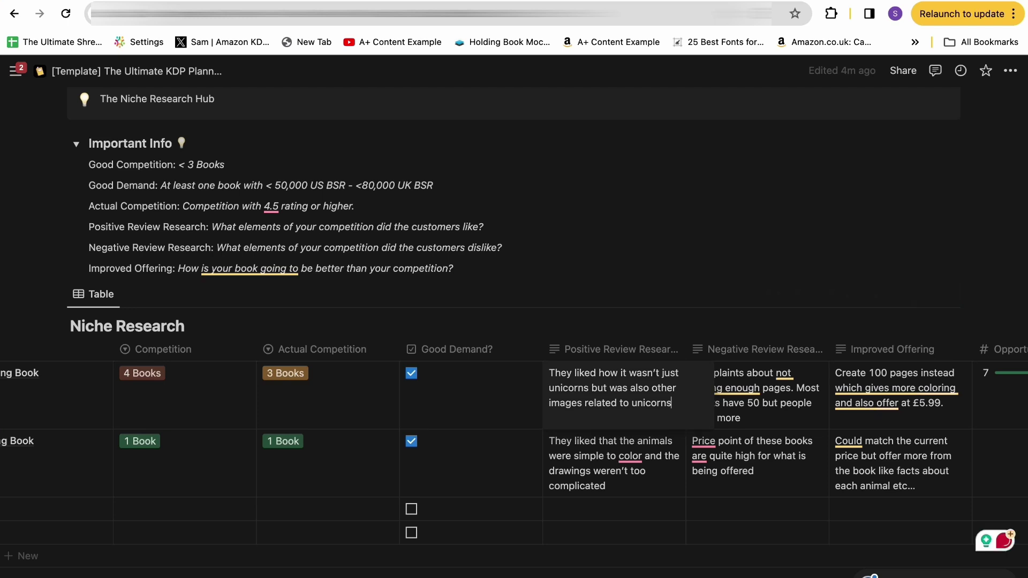
{"action": "key", "text": "super+a"}
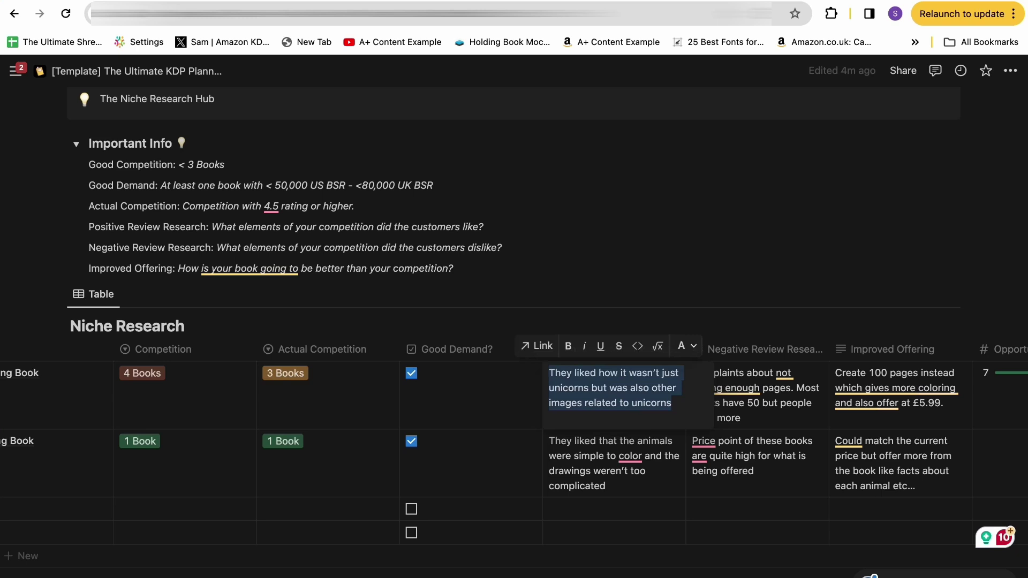
{"action": "left_click", "coordinate": [621, 403]}
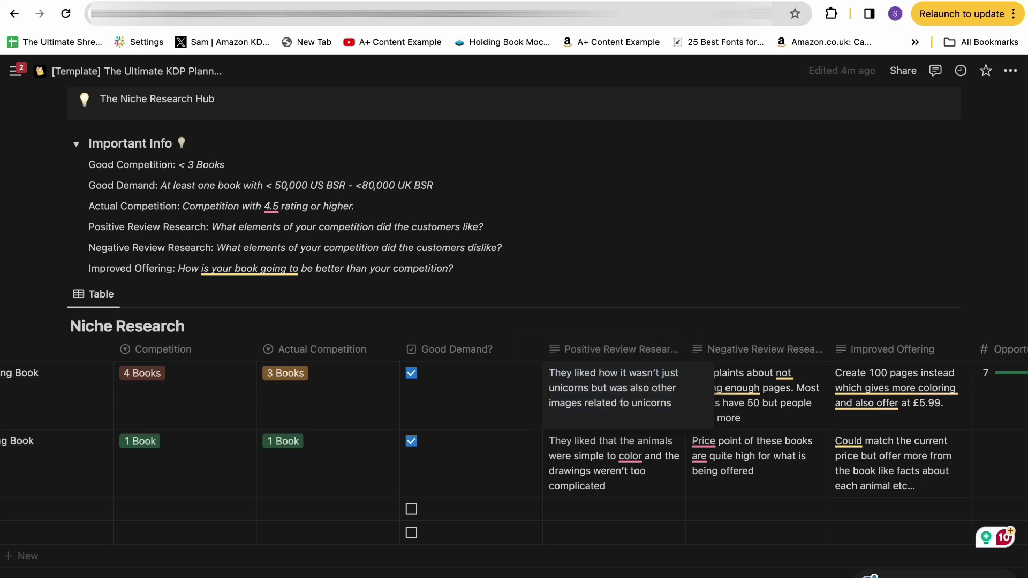
{"action": "left_click_drag", "start_coordinate": [623, 403], "coordinate": [572, 374]}
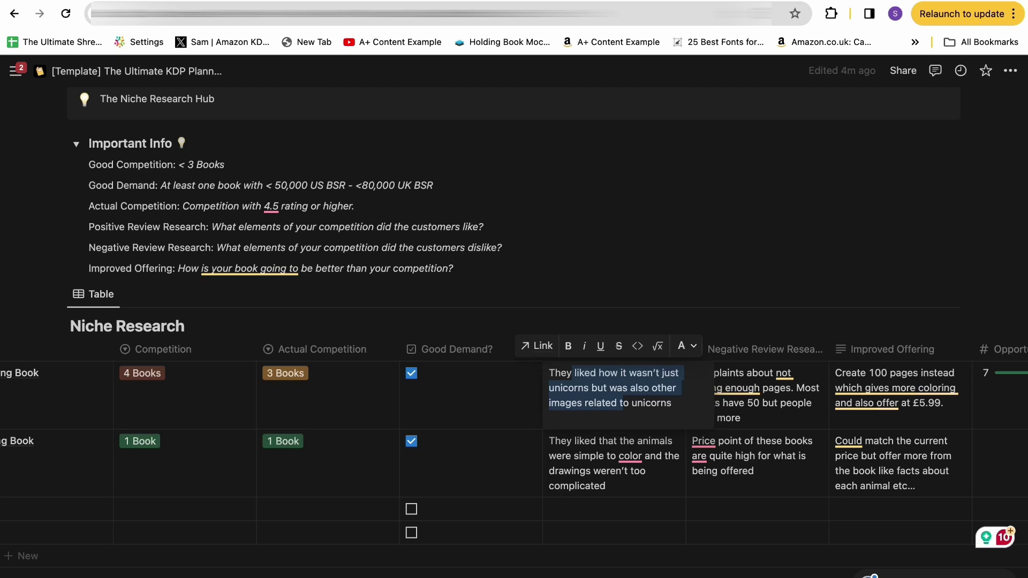
{"action": "left_click", "coordinate": [572, 373]}
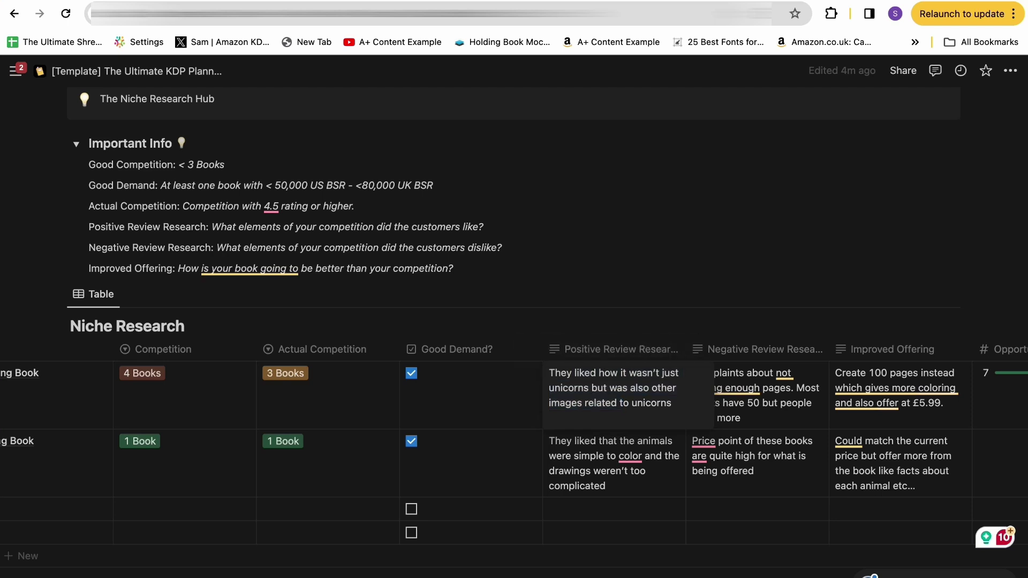
{"action": "left_click_drag", "start_coordinate": [666, 402], "coordinate": [572, 373]}
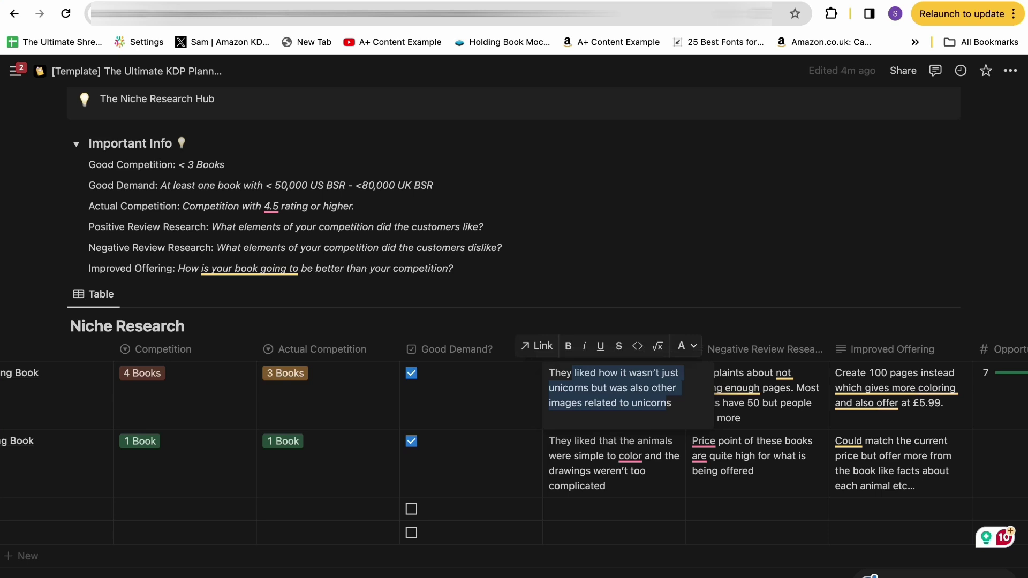
{"action": "left_click", "coordinate": [596, 402]}
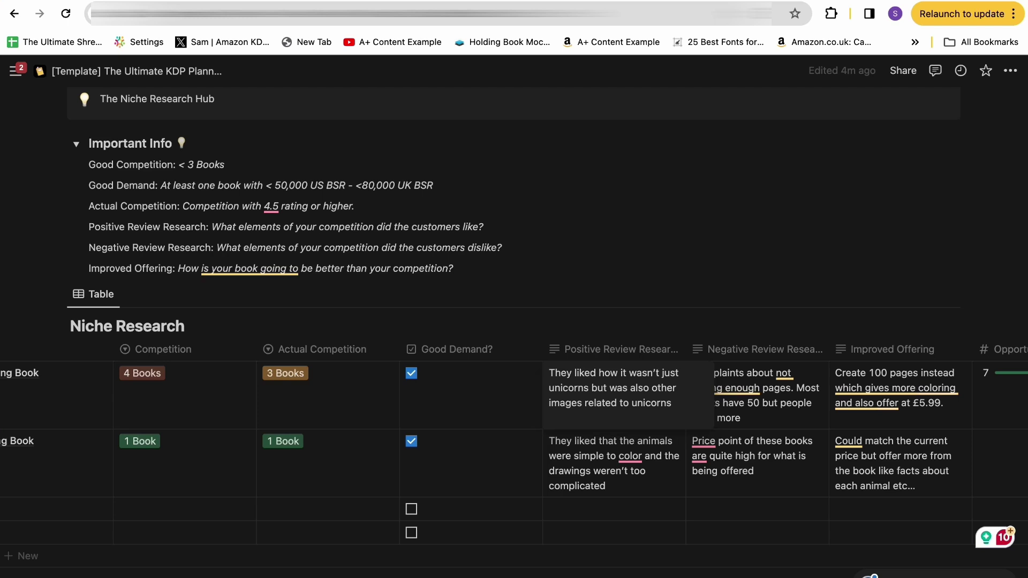
{"action": "left_click_drag", "start_coordinate": [671, 403], "coordinate": [549, 373]}
{"action": "key", "text": "Escape"}
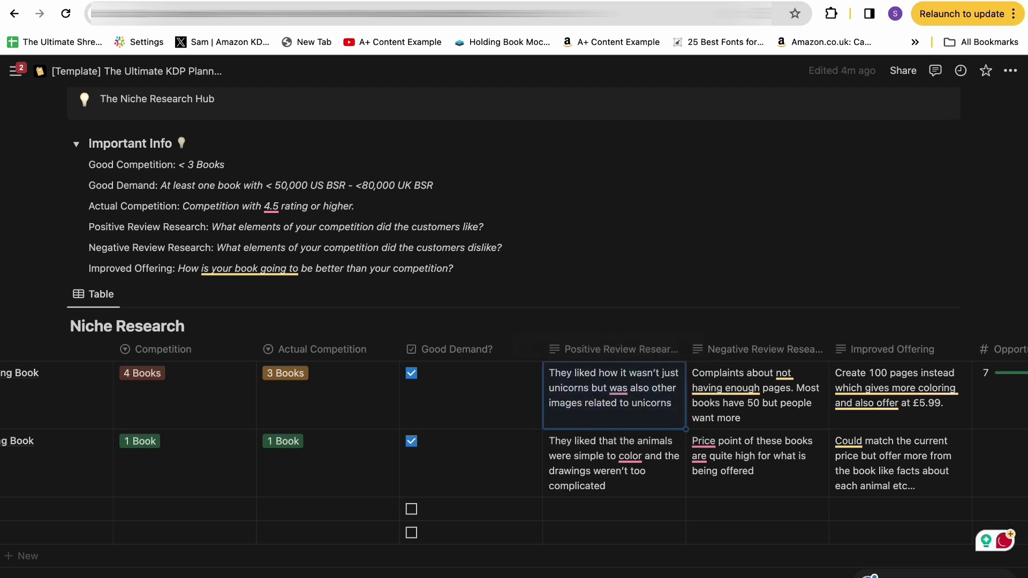
Highlight the Negative Review Research note of the Unicorn Coloring Book niche about books not having enough pages
{"action": "left_click", "coordinate": [757, 395]}
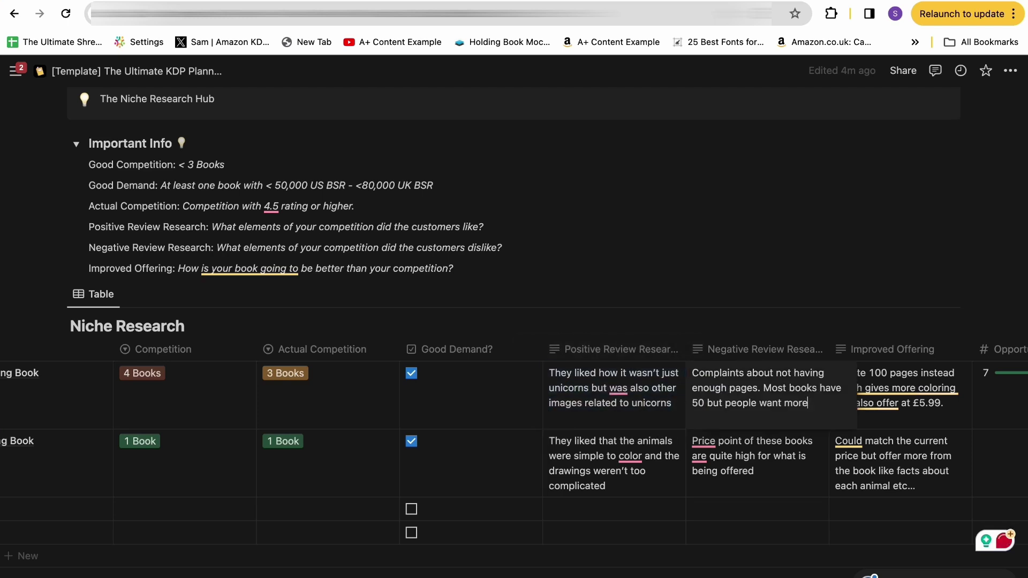
{"action": "key", "text": "alt+shift+Left"}
{"action": "key", "text": "alt+shift+Left"}
{"action": "key", "text": "alt+shift+Left"}
{"action": "key", "text": "alt+shift+Left"}
{"action": "key", "text": "alt+shift+Left"}
{"action": "key", "text": "alt+shift+Left"}
{"action": "key", "text": "alt+shift+Left"}
{"action": "key", "text": "alt+shift+Left"}
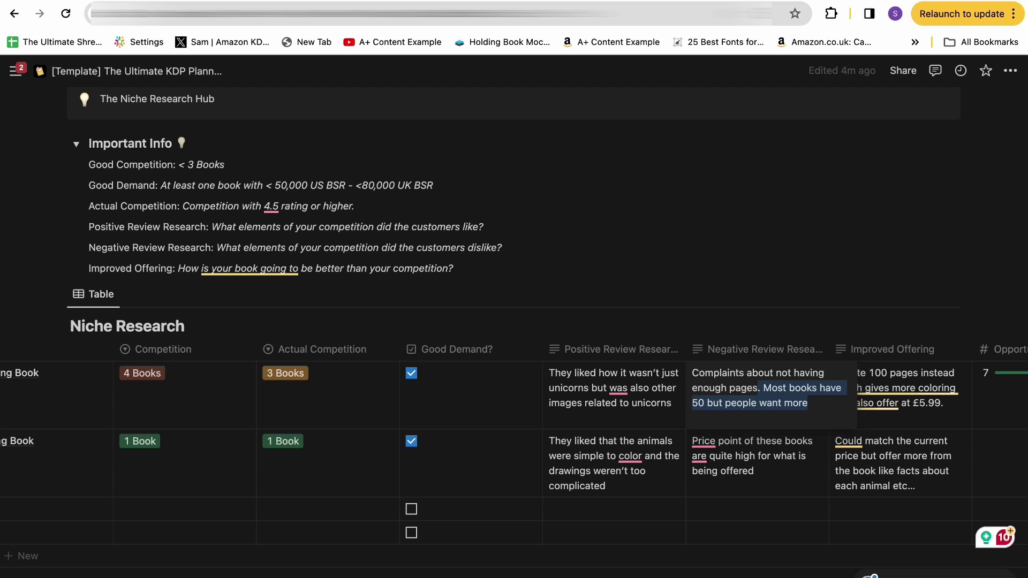
{"action": "key", "text": "Left"}
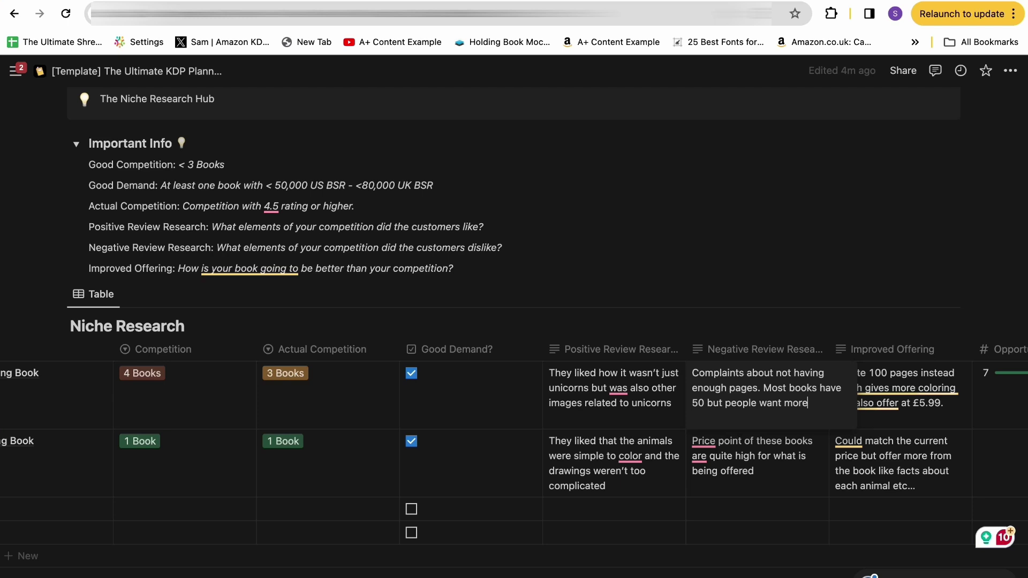
{"action": "left_click_drag", "start_coordinate": [807, 403], "coordinate": [693, 373]}
{"action": "left_click", "coordinate": [767, 403]}
{"action": "left_click_drag", "start_coordinate": [807, 402], "coordinate": [693, 373]}
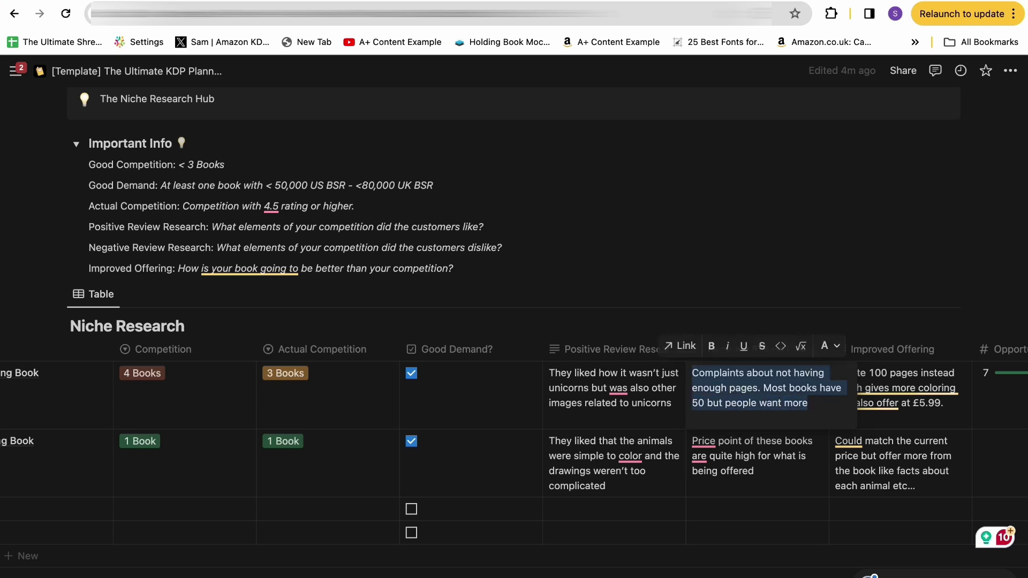
Add a full stop at the end of the Unicorn Coloring Book niche's Negative Review Research note
{"action": "key", "text": "Right"}
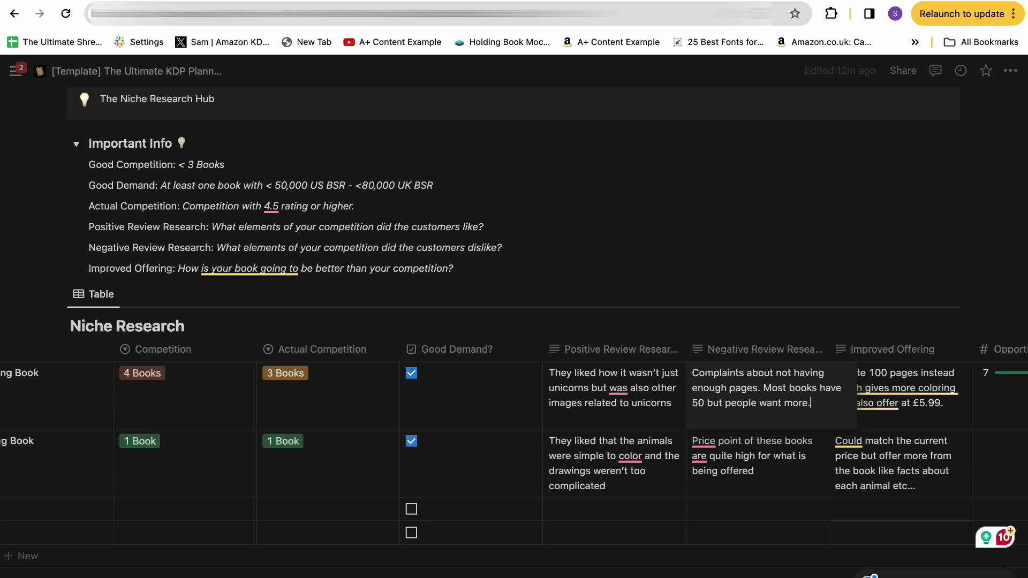
{"action": "type", "text": "."}
{"action": "left_click_drag", "start_coordinate": [741, 388], "coordinate": [736, 387]}
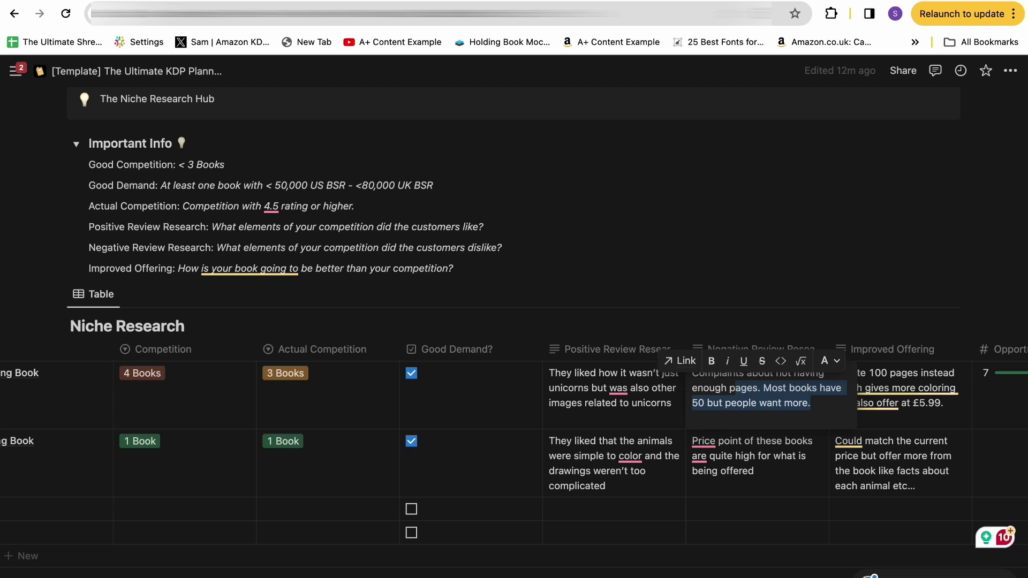
{"action": "left_click", "coordinate": [736, 388]}
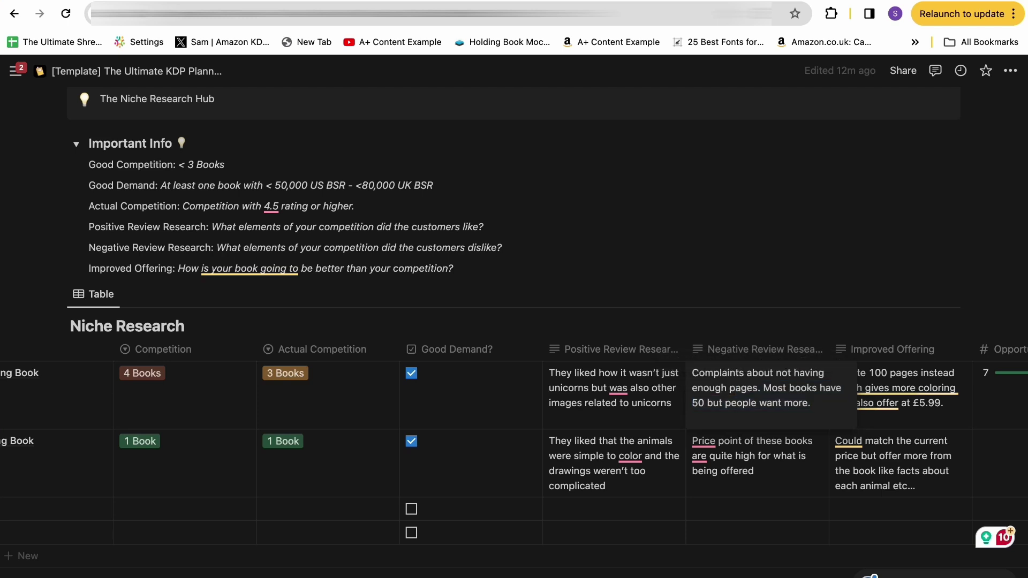
{"action": "key", "text": "Escape"}
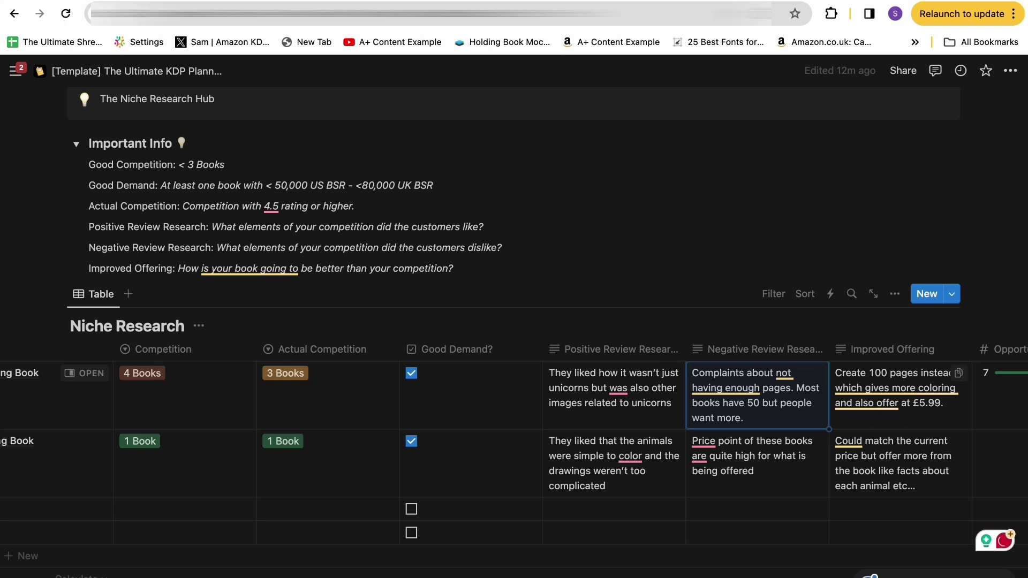
Highlight the £5.99 price in the Improved Offering note of the Unicorn Coloring Book niche
{"action": "mouse_move", "coordinate": [937, 388]}
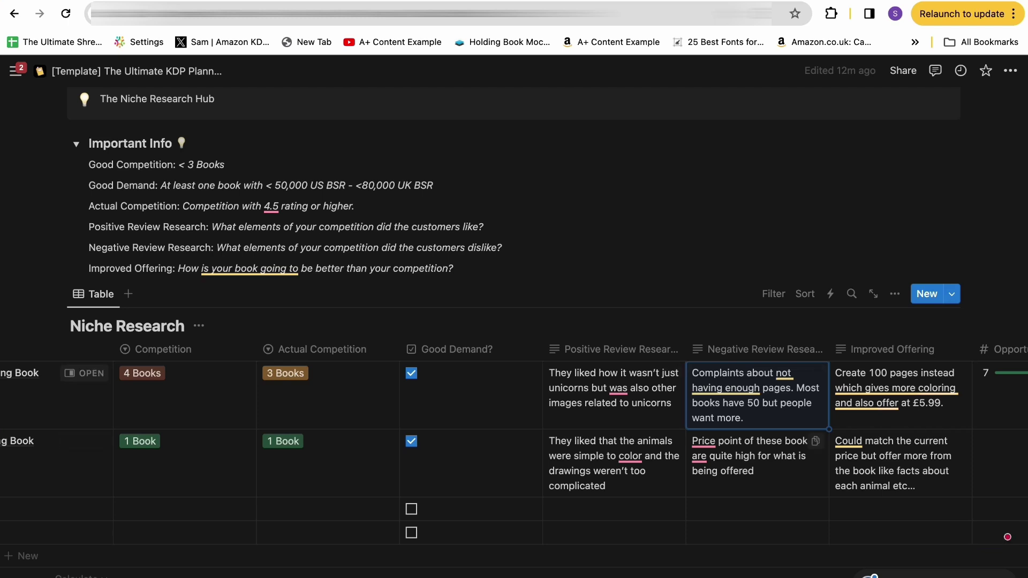
{"action": "mouse_move", "coordinate": [894, 396]}
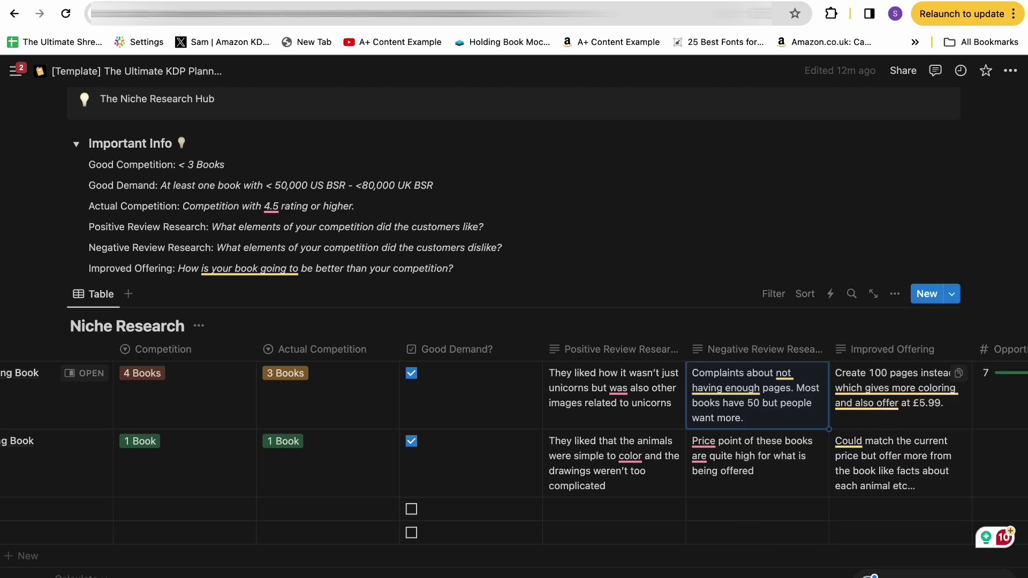
{"action": "left_click", "coordinate": [876, 403]}
{"action": "left_click_drag", "start_coordinate": [877, 403], "coordinate": [847, 403]}
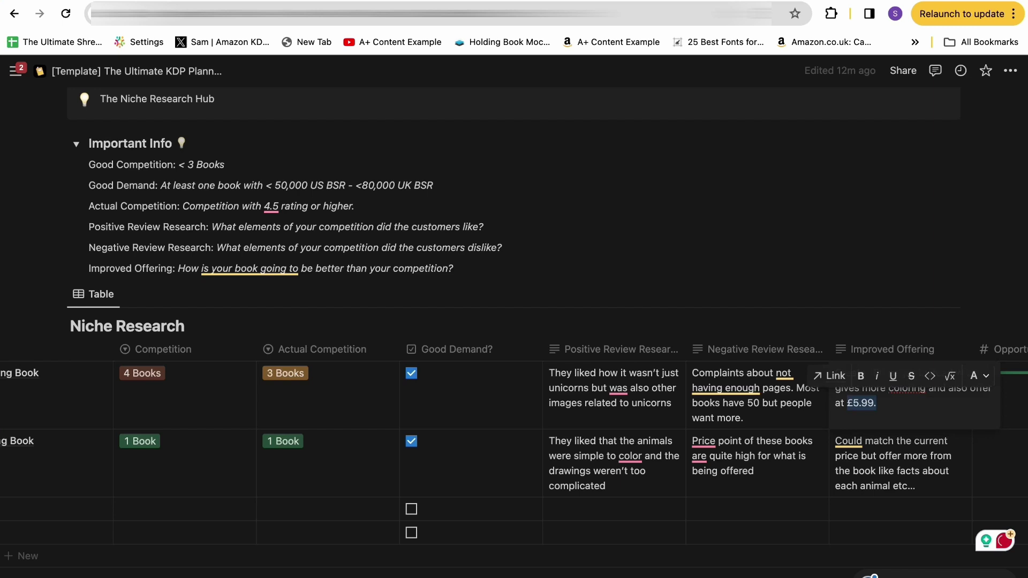
{"action": "key", "text": "Escape"}
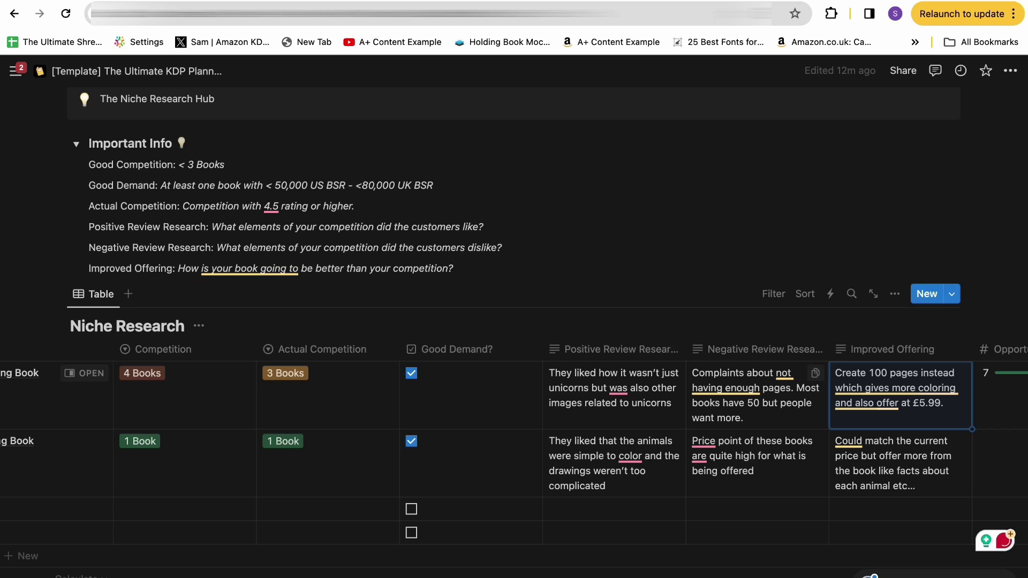
Set the Opportunity Score of the Unicorn Coloring Book niche to 10
{"action": "scroll", "coordinate": [514, 429], "scroll_direction": "right", "scroll_amount": 4}
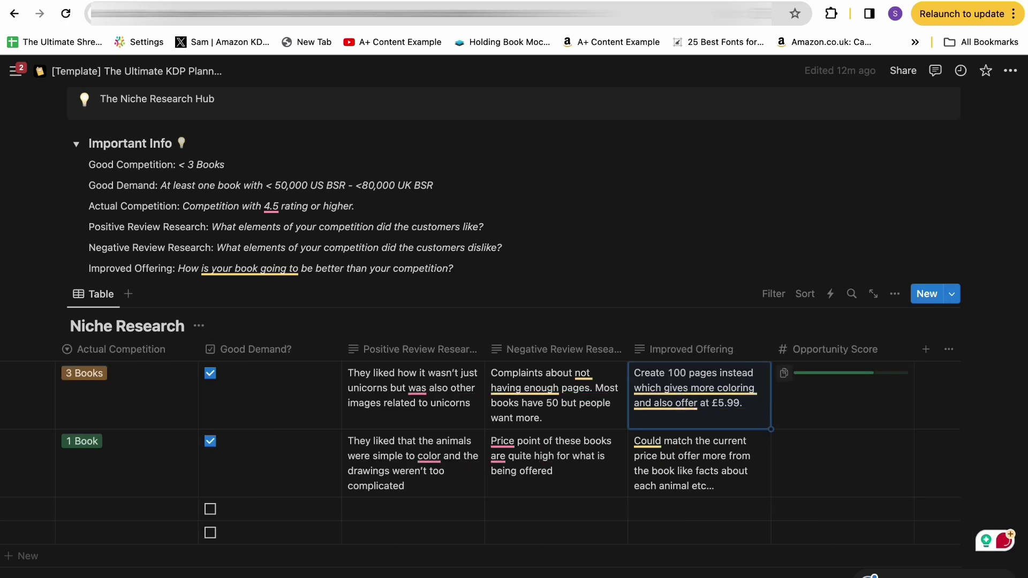
{"action": "left_click", "coordinate": [842, 373]}
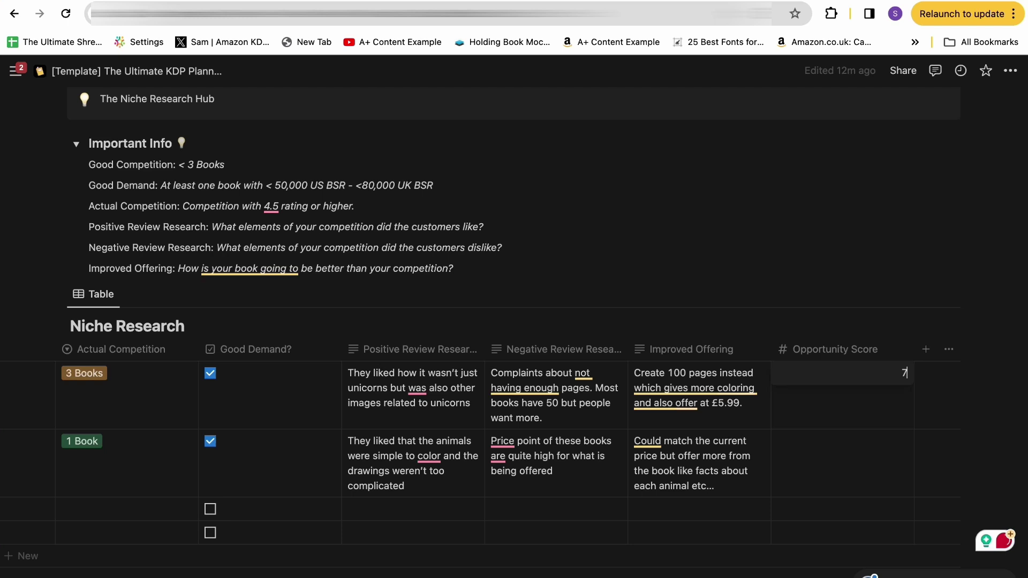
{"action": "key", "text": "BackSpace"}
{"action": "type", "text": "10"}
{"action": "key", "text": "Return"}
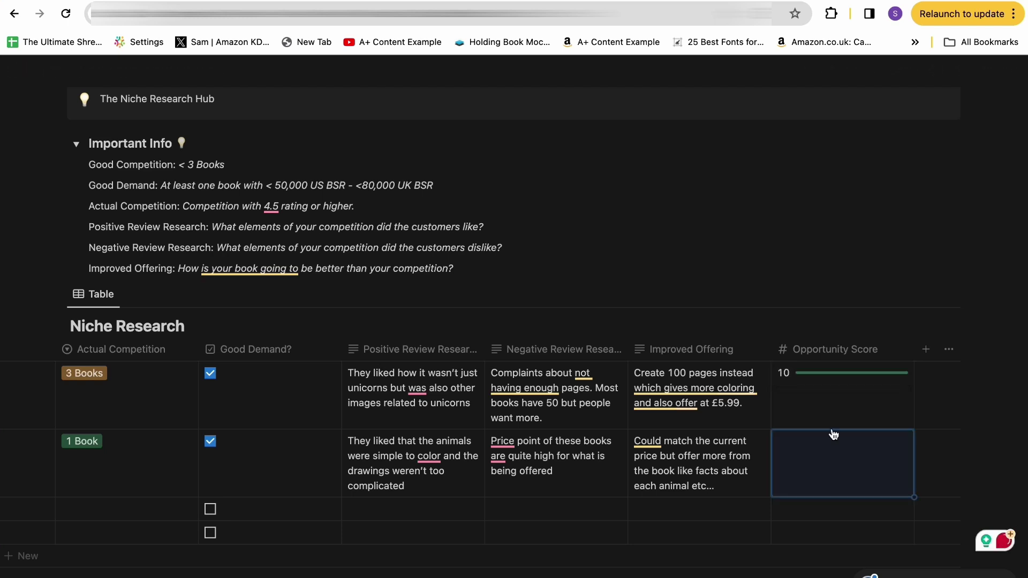
Change the Opportunity Score of the Unicorn Coloring Book niche to 3
{"action": "left_click", "coordinate": [842, 374]}
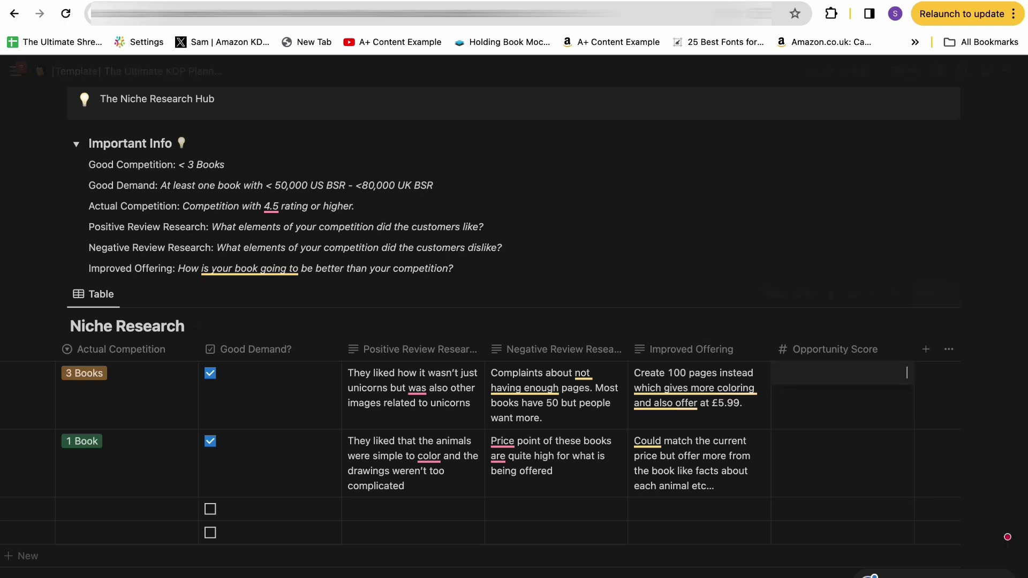
{"action": "key", "text": "Return"}
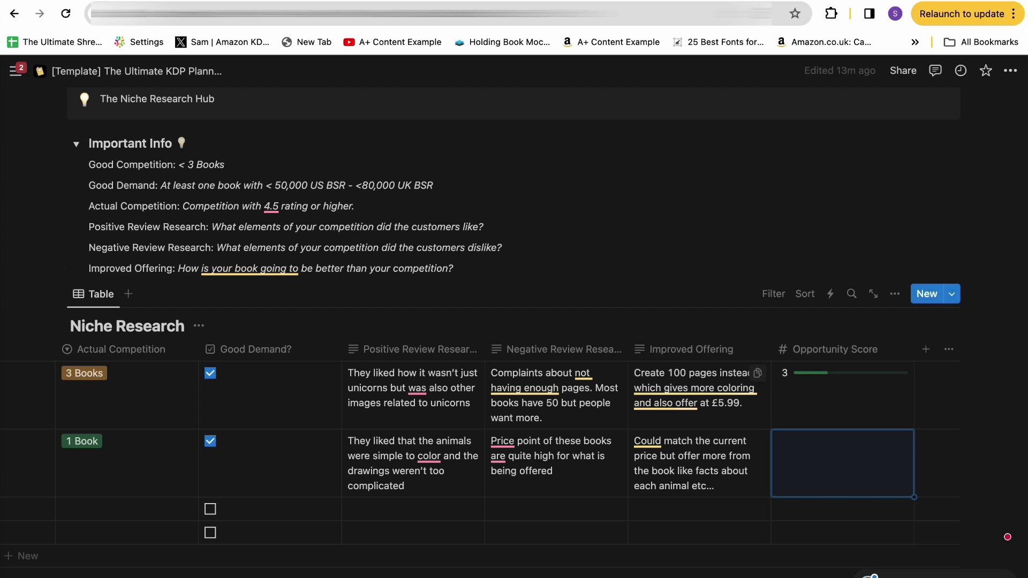
{"action": "scroll", "coordinate": [1007, 537], "scroll_direction": "left", "scroll_amount": 5}
{"action": "scroll", "coordinate": [514, 455], "scroll_direction": "left", "scroll_amount": 3}
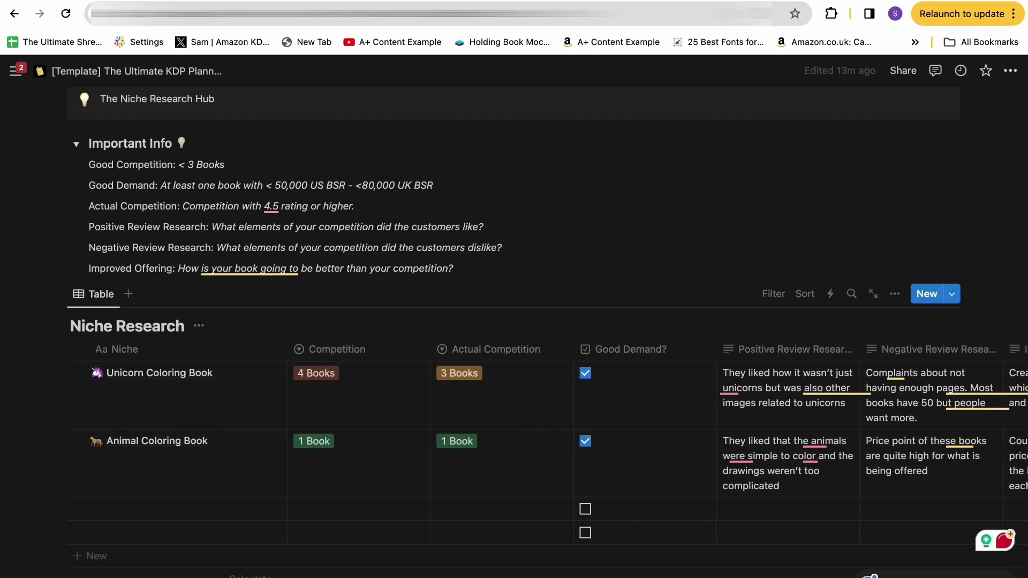
{"action": "scroll", "coordinate": [514, 455], "scroll_direction": "right", "scroll_amount": 1}
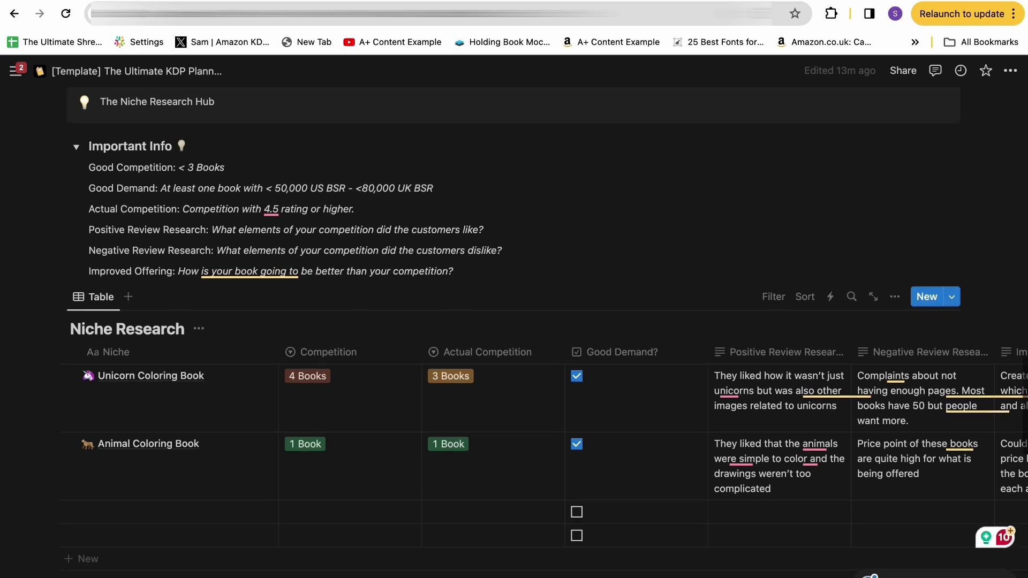
Go to the Amazon KDP Business Finances section of the planner and open the linked finance tracker spreadsheet
{"action": "scroll", "coordinate": [514, 332], "scroll_direction": "down", "scroll_amount": 7}
{"action": "scroll", "coordinate": [514, 332], "scroll_direction": "down", "scroll_amount": 2}
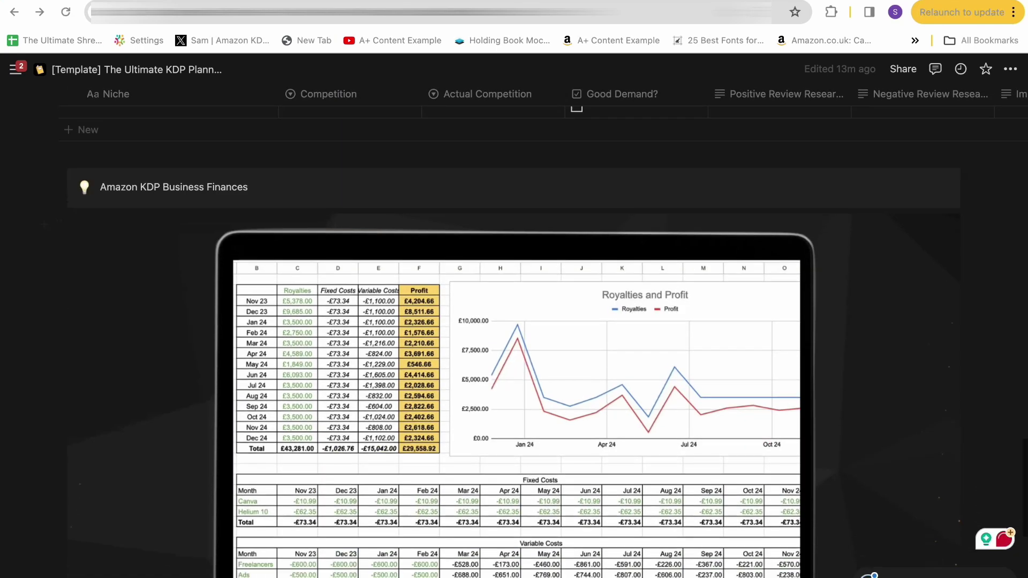
{"action": "scroll", "coordinate": [514, 332], "scroll_direction": "down", "scroll_amount": 3}
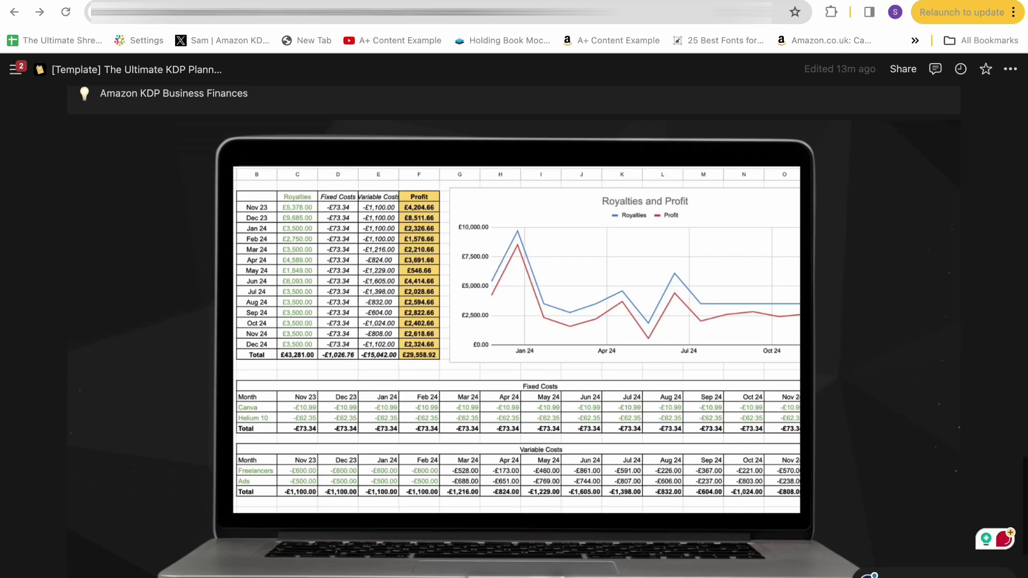
{"action": "scroll", "coordinate": [514, 332], "scroll_direction": "up", "scroll_amount": 1}
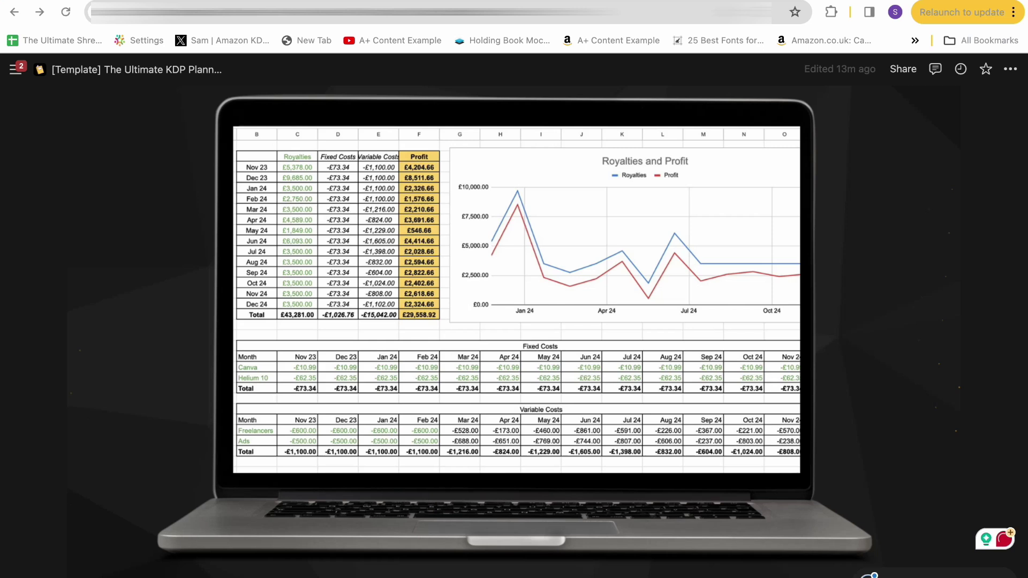
{"action": "scroll", "coordinate": [515, 321], "scroll_direction": "down", "scroll_amount": 1}
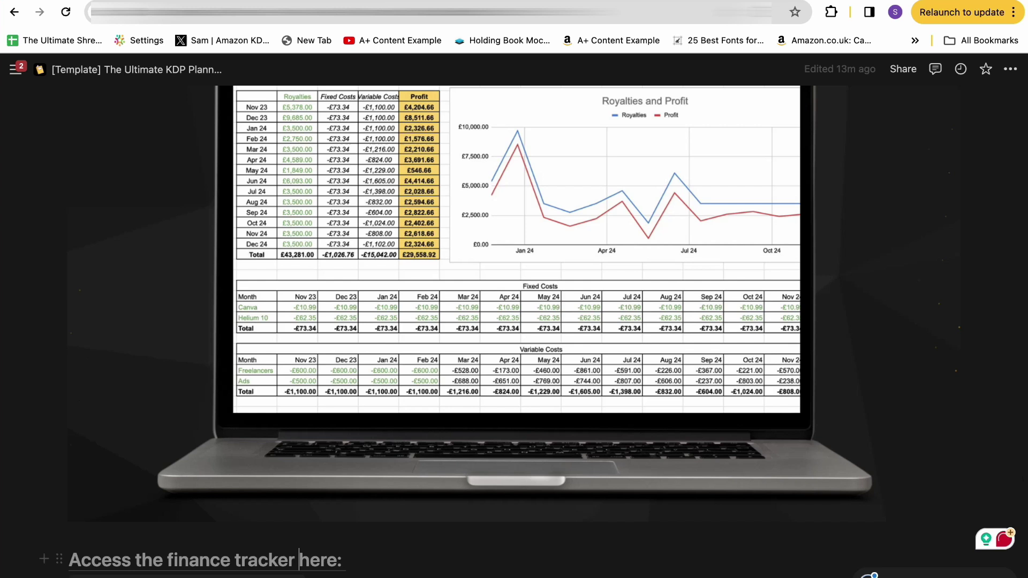
{"action": "left_click", "coordinate": [188, 577]}
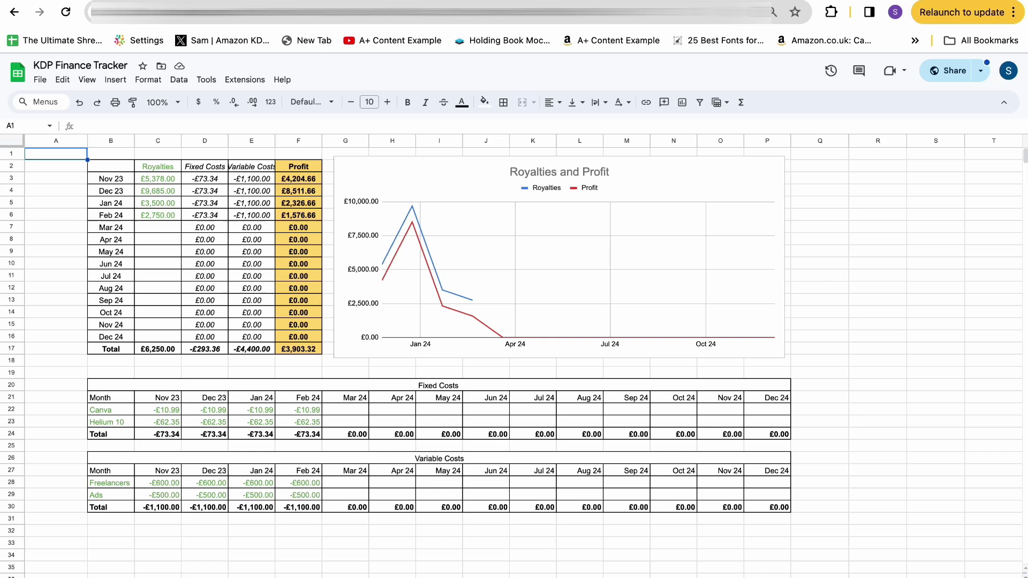
Read through the usage instructions on the instructions sheet of the KDP Finance Tracker
{"action": "left_click", "coordinate": [244, 250]}
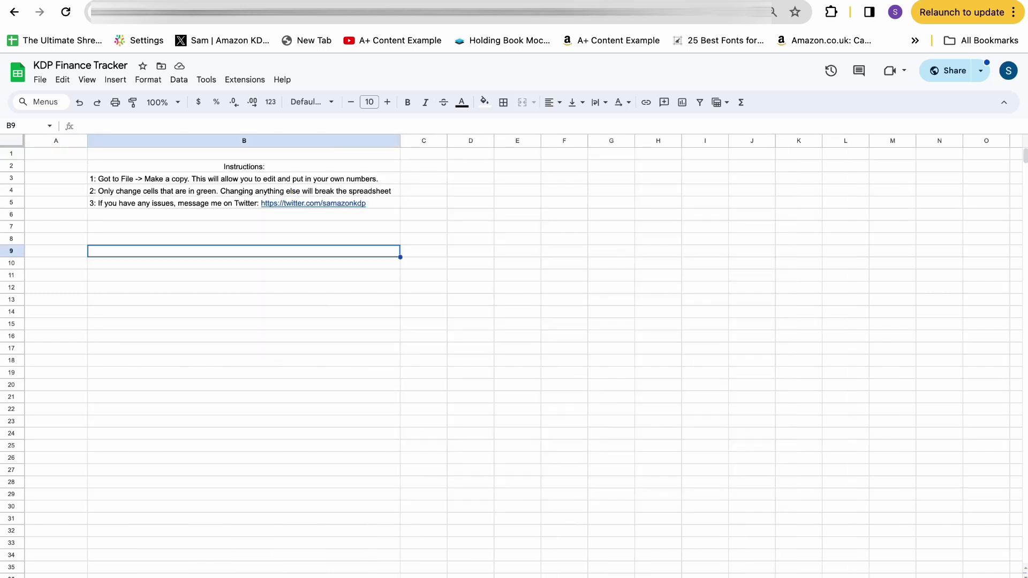
{"action": "left_click", "coordinate": [244, 179]}
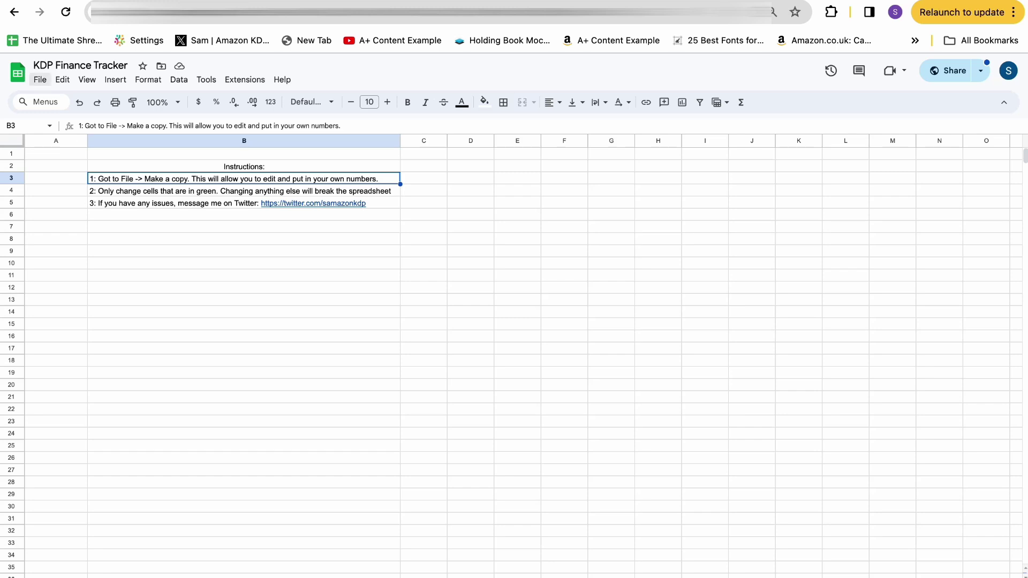
{"action": "left_click", "coordinate": [40, 79]}
{"action": "left_click", "coordinate": [244, 239]}
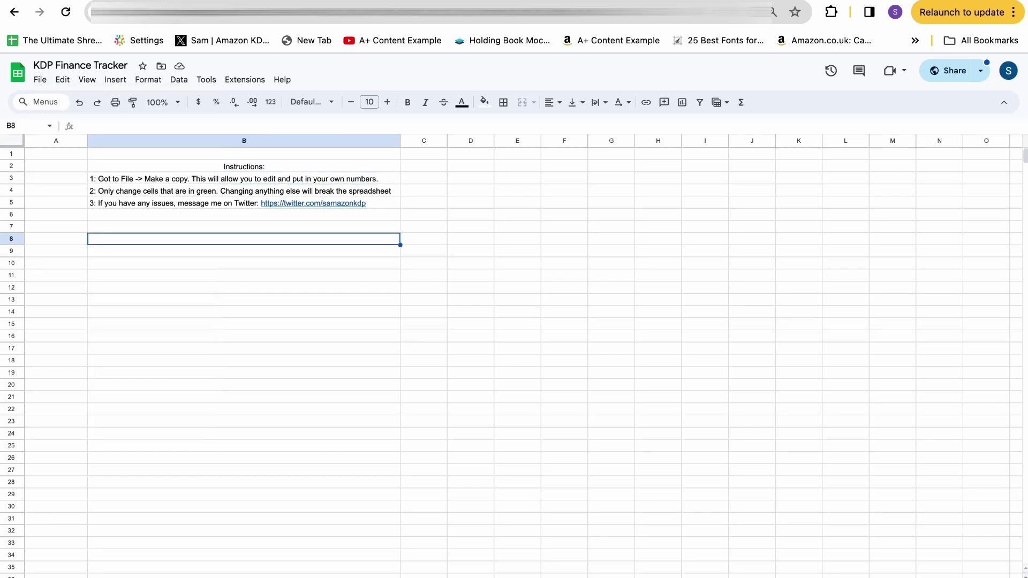
{"action": "left_click", "coordinate": [244, 179]}
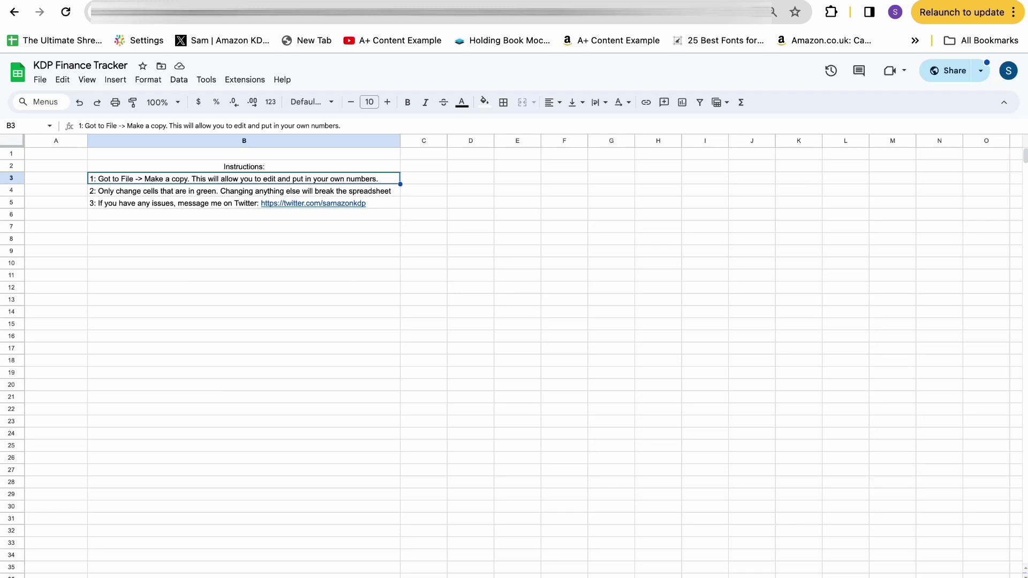
{"action": "left_click", "coordinate": [244, 190]}
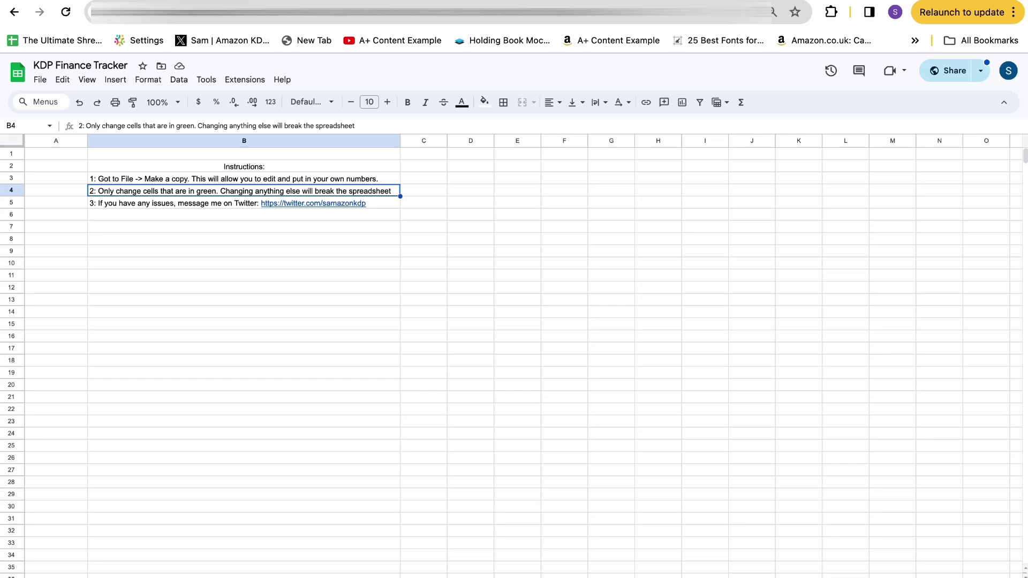
{"action": "double_click", "coordinate": [198, 193]}
{"action": "left_click", "coordinate": [201, 239]}
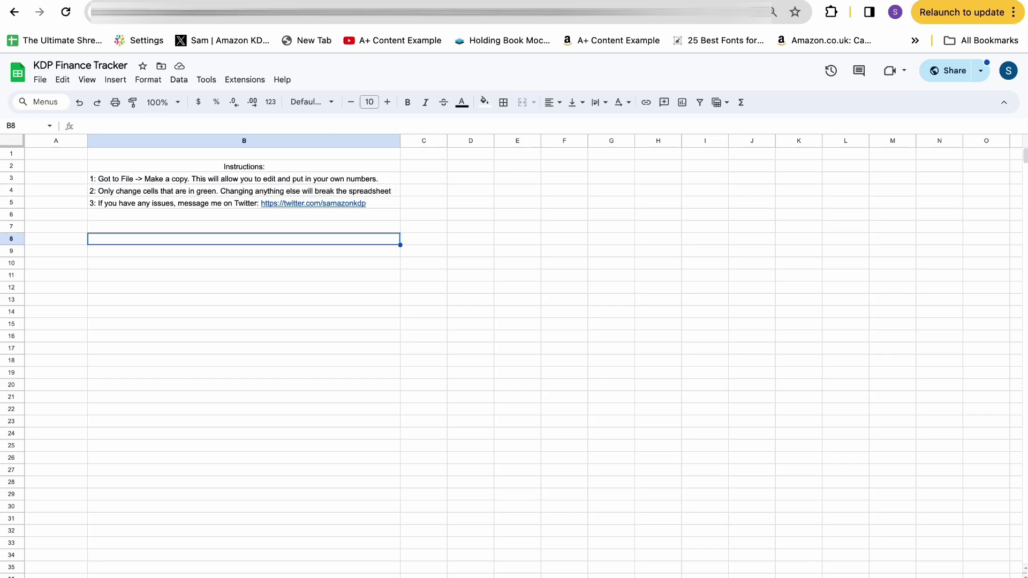
{"action": "key", "text": "alt+Down"}
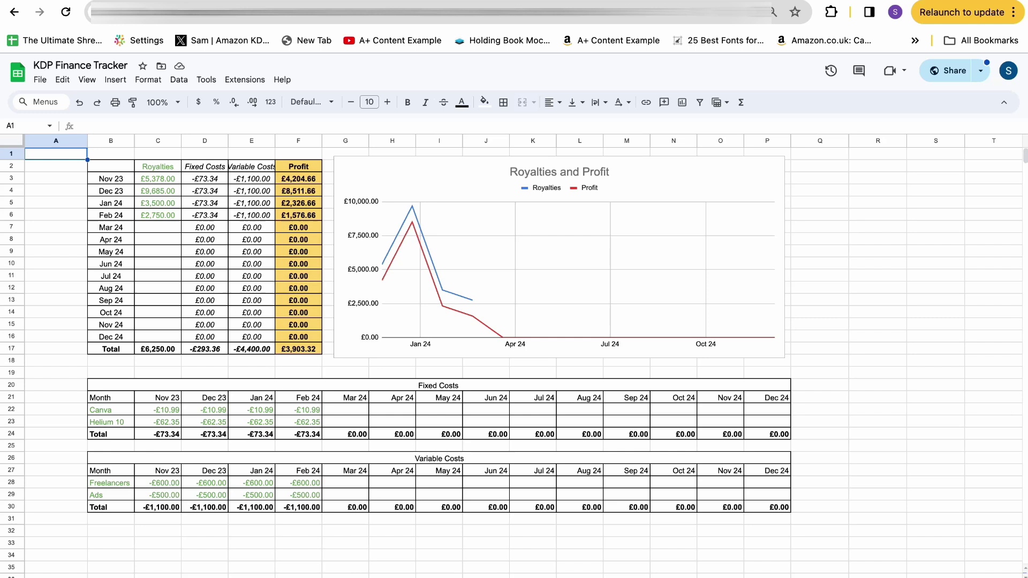
{"action": "key", "text": "ctrl+shift+Page_Up"}
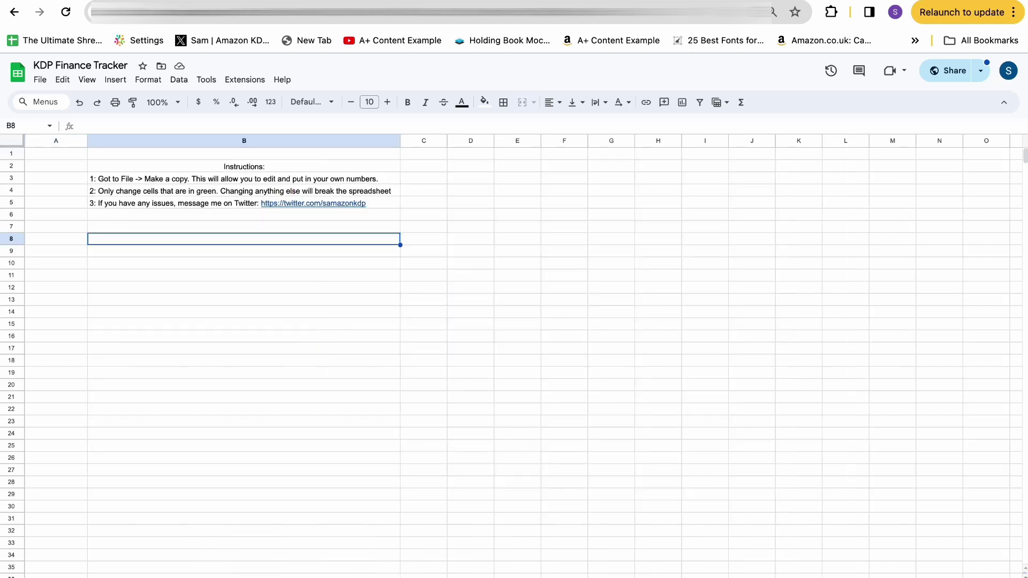
{"action": "left_click", "coordinate": [244, 287]}
{"action": "left_click", "coordinate": [327, 348]}
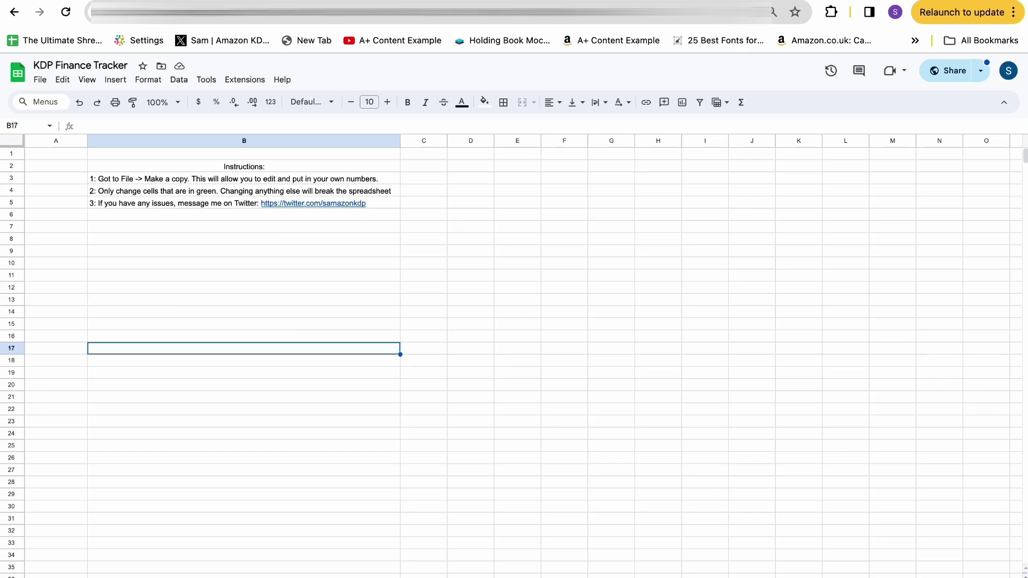
Switch to the sheet with the royalties and profit chart and widen column E to fit its Variable Costs heading
{"action": "key", "text": "ctrl+shift+Page_Down"}
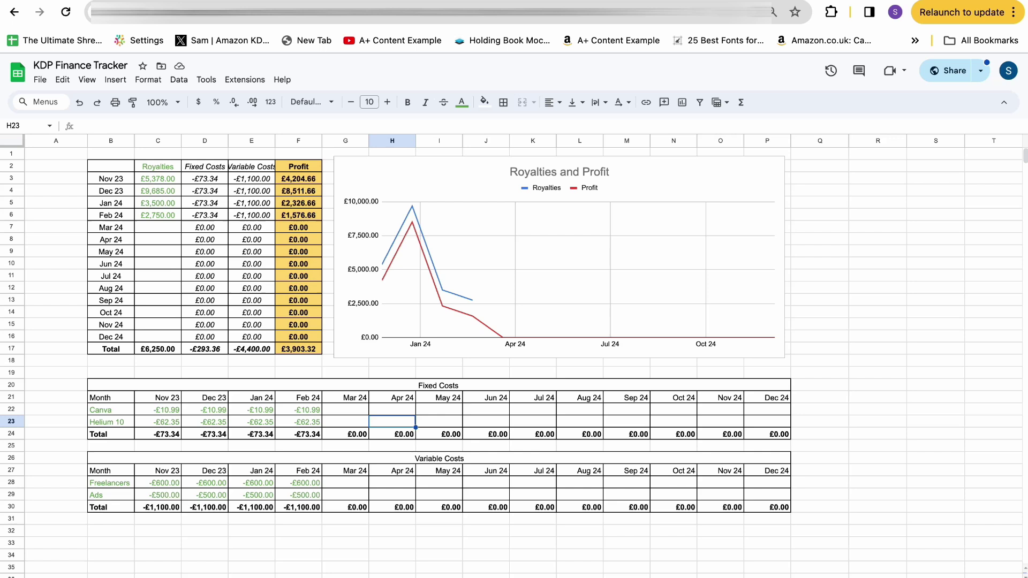
{"action": "left_click_drag", "start_coordinate": [276, 141], "coordinate": [282, 140]}
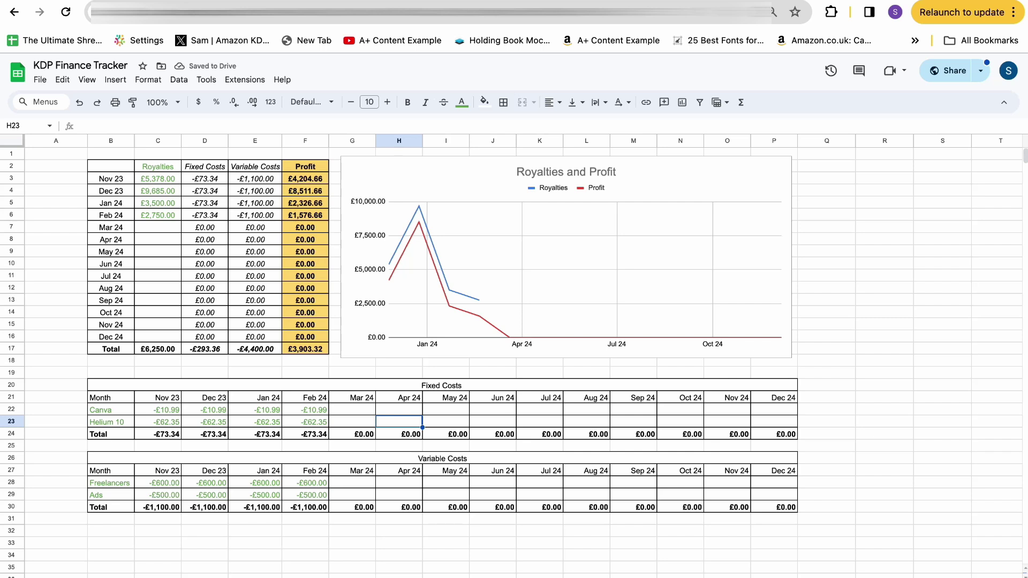
Examine the Nov 23 royalties entry and the Canva and Helium 10 entries in the Fixed Costs table
{"action": "left_click", "coordinate": [158, 178]}
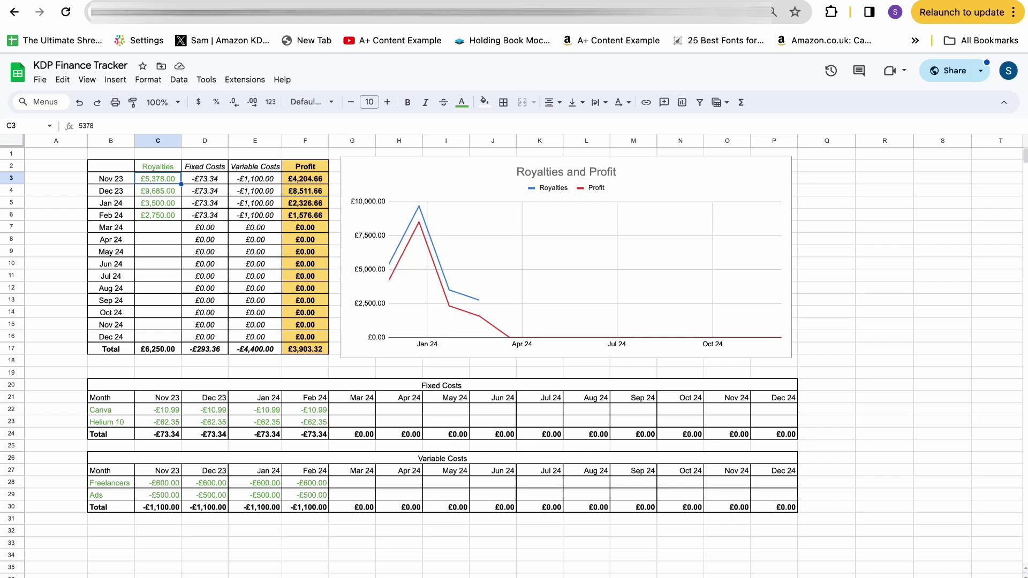
{"action": "left_click_drag", "start_coordinate": [157, 410], "coordinate": [157, 434]}
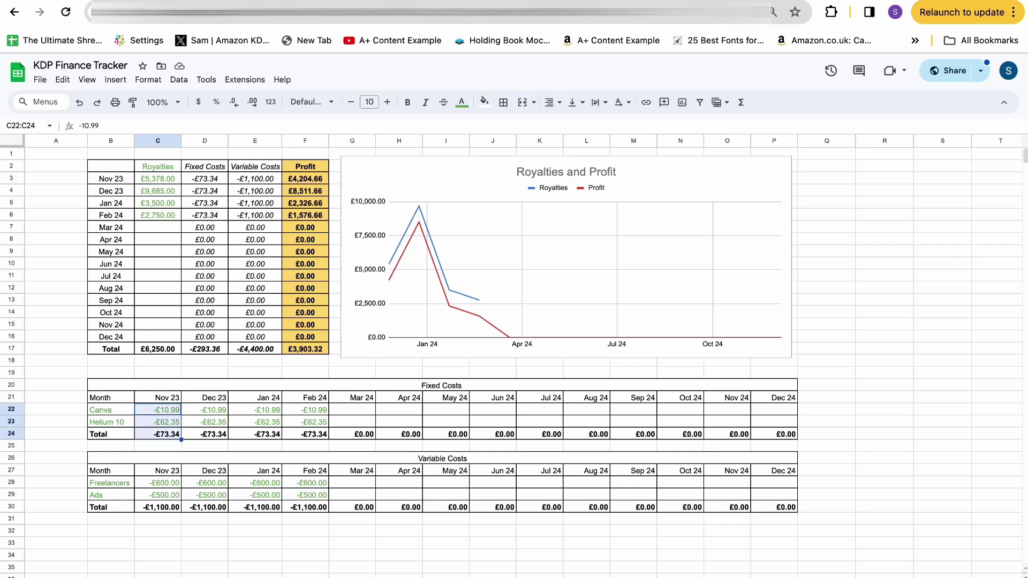
{"action": "left_click", "coordinate": [254, 410]}
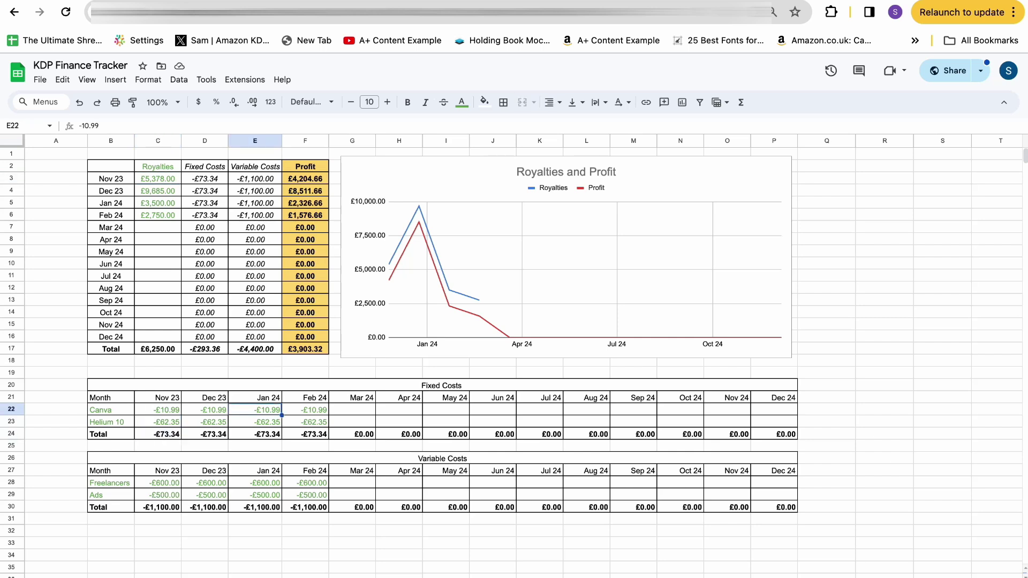
{"action": "left_click", "coordinate": [157, 409]}
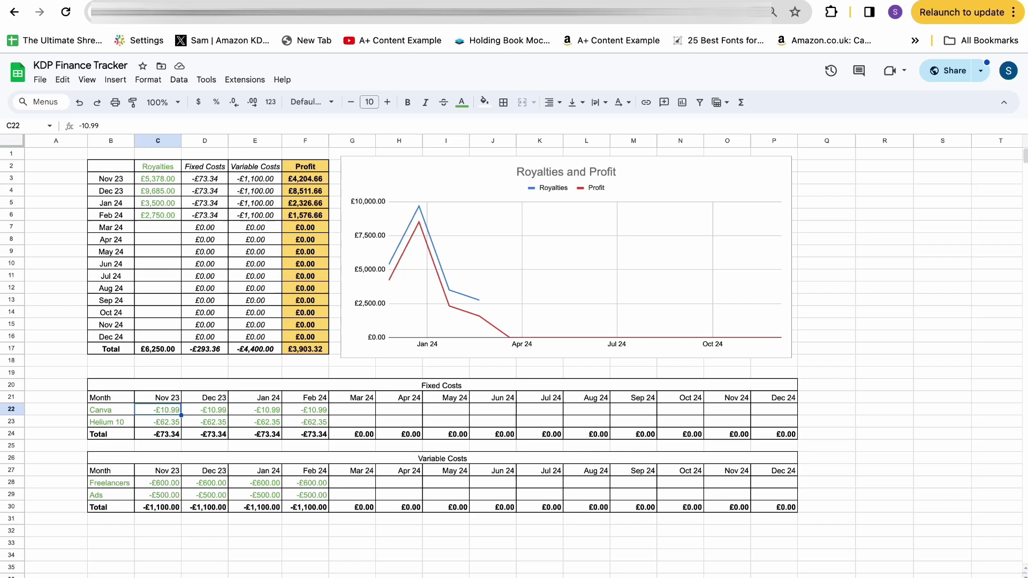
{"action": "left_click", "coordinate": [157, 421]}
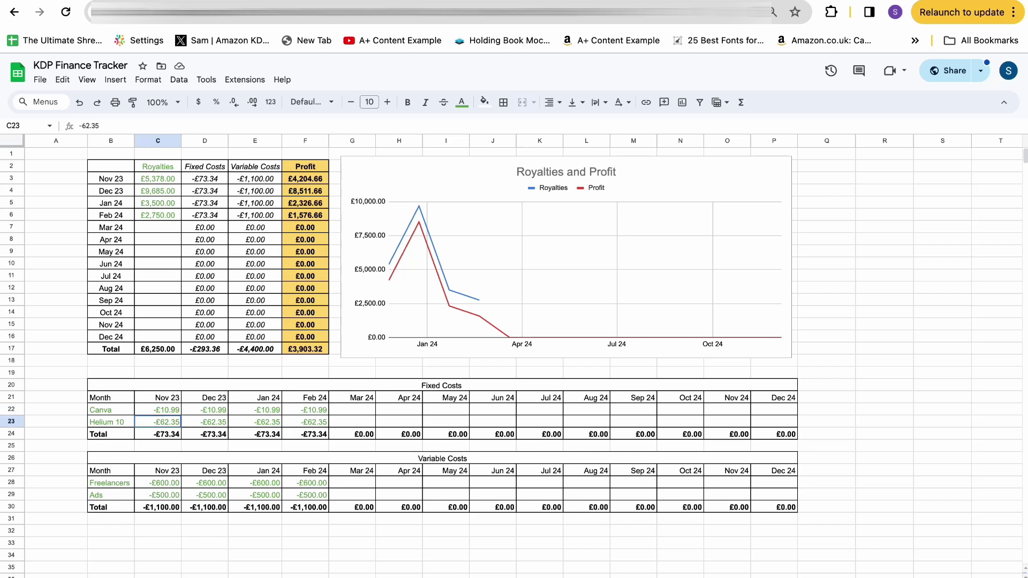
{"action": "left_click", "coordinate": [157, 434]}
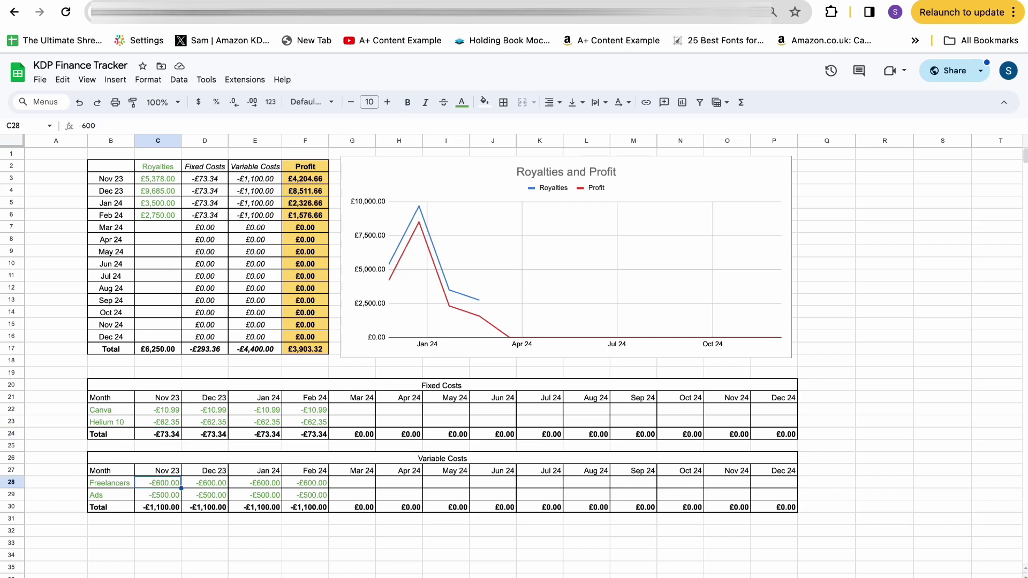
Examine the Freelancers and Ads variable costs and the formula that carries the Nov 23 total into the summary table
{"action": "left_click", "coordinate": [157, 494]}
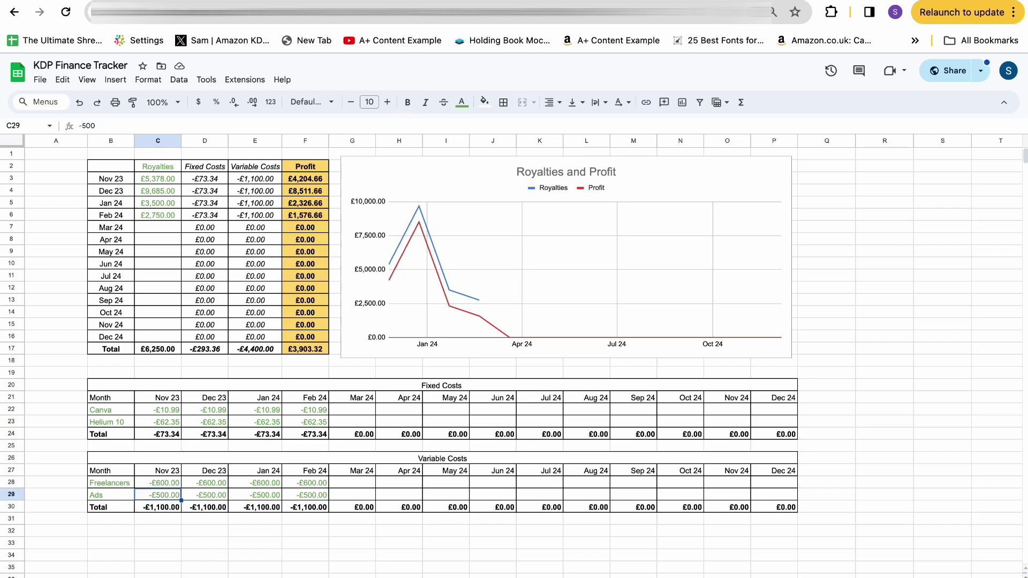
{"action": "left_click", "coordinate": [158, 507]}
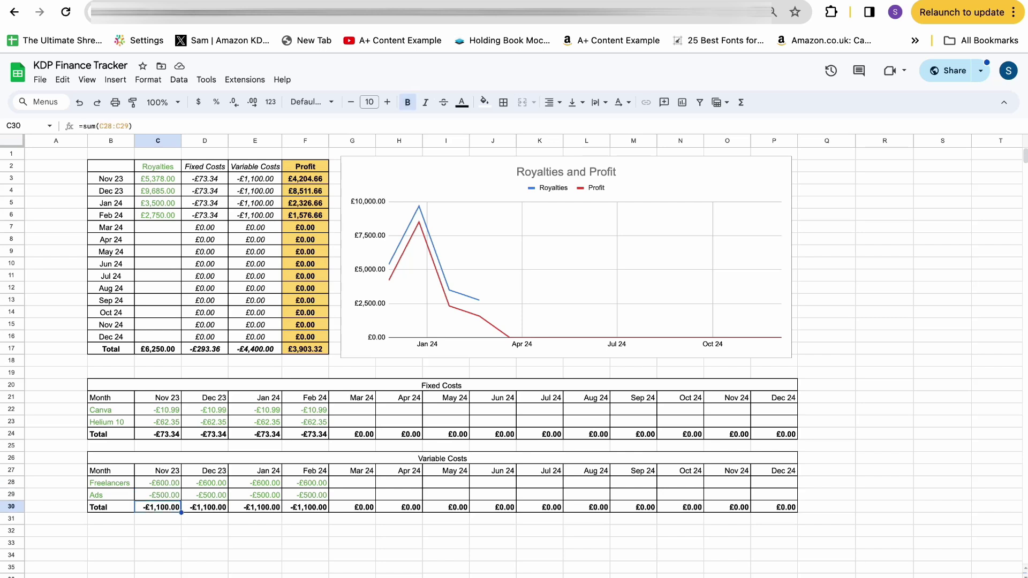
{"action": "left_click", "coordinate": [255, 179]}
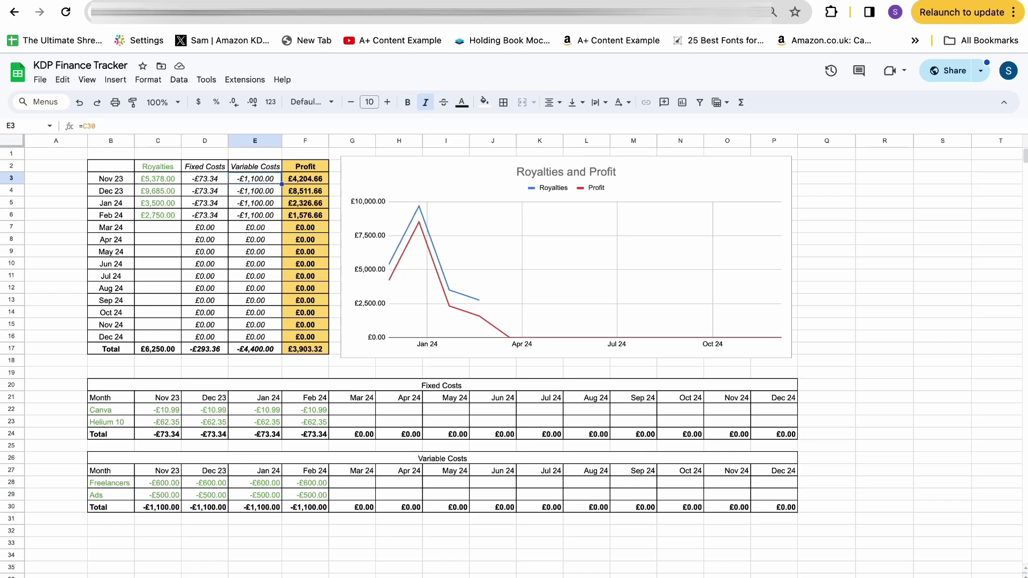
{"action": "double_click", "coordinate": [256, 178]}
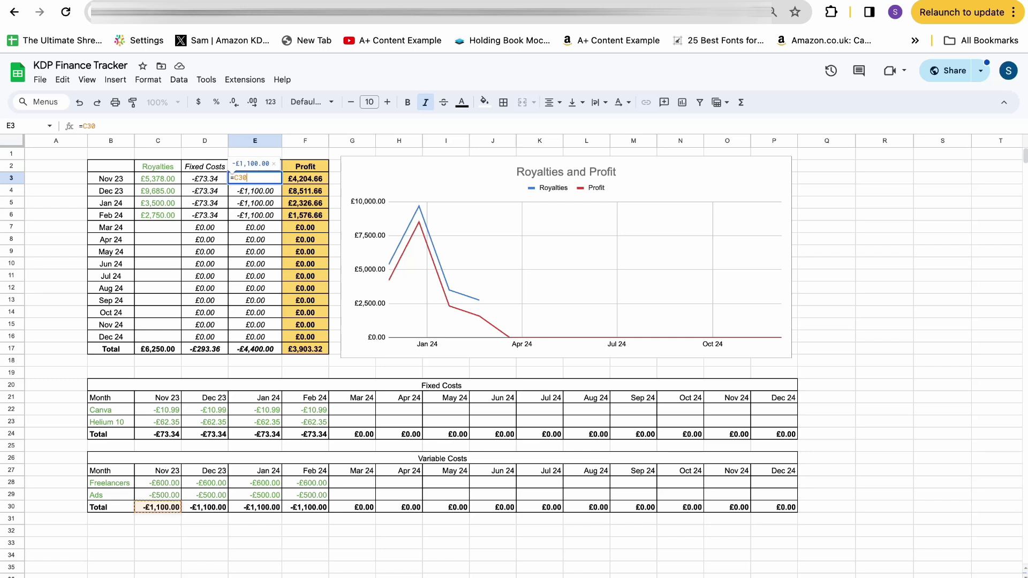
{"action": "key", "text": "Escape"}
{"action": "left_click_drag", "start_coordinate": [158, 482], "coordinate": [305, 495]}
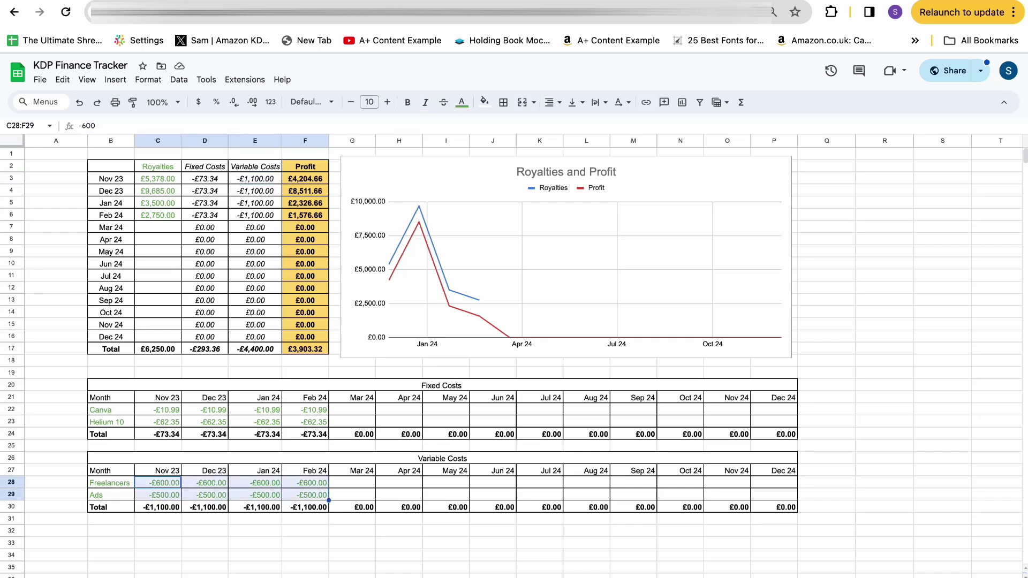
Insert a blank row below the Freelancers row in the Variable Costs table
{"action": "left_click", "coordinate": [11, 483]}
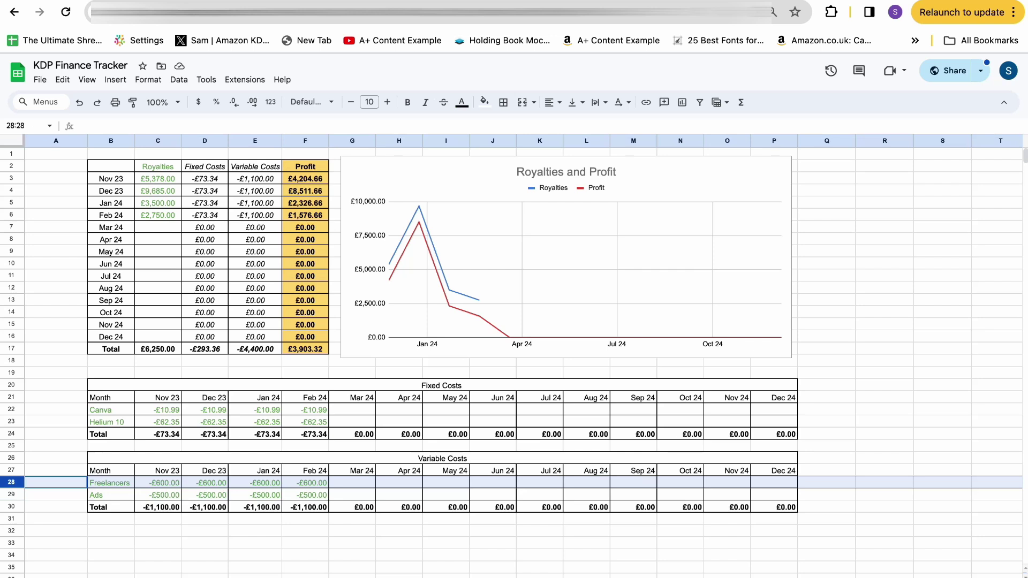
{"action": "right_click", "coordinate": [11, 482]}
{"action": "left_click", "coordinate": [64, 295]}
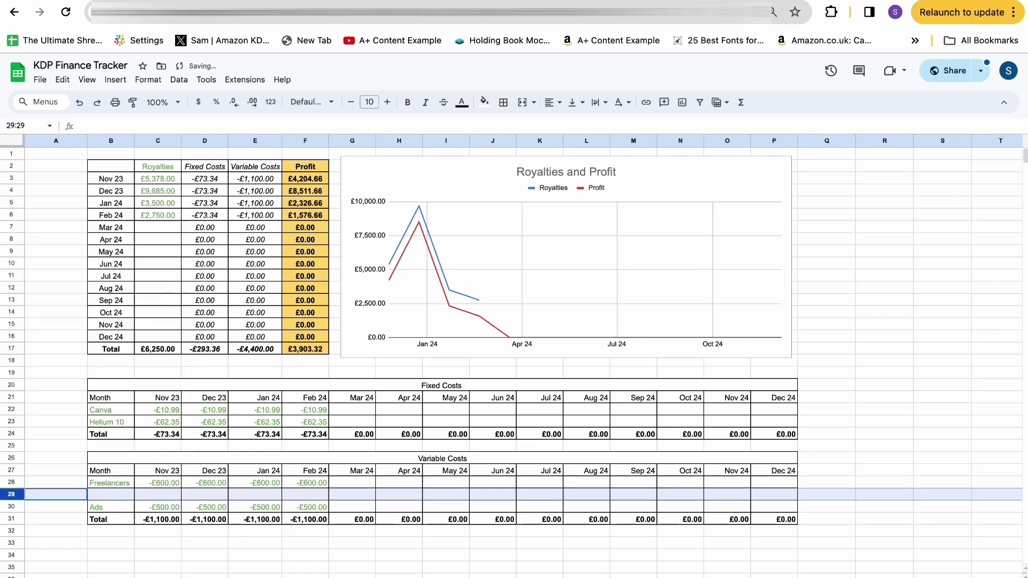
Enter -300 for Nov 23 in the blank Variable Costs row and label the row Something
{"action": "left_click", "coordinate": [157, 494]}
{"action": "type", "text": "-300"}
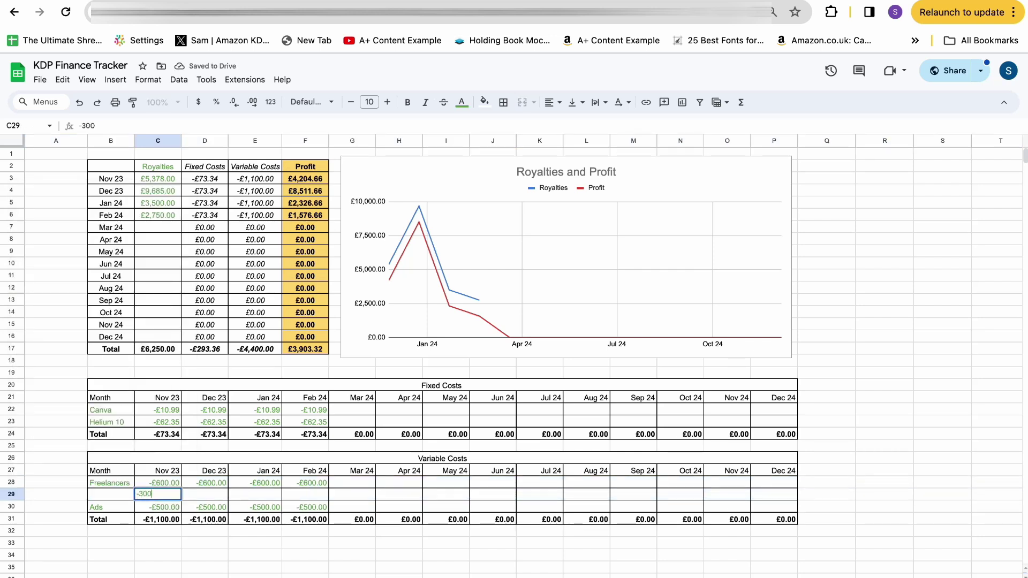
{"action": "key", "text": "Return"}
{"action": "left_click", "coordinate": [111, 494]}
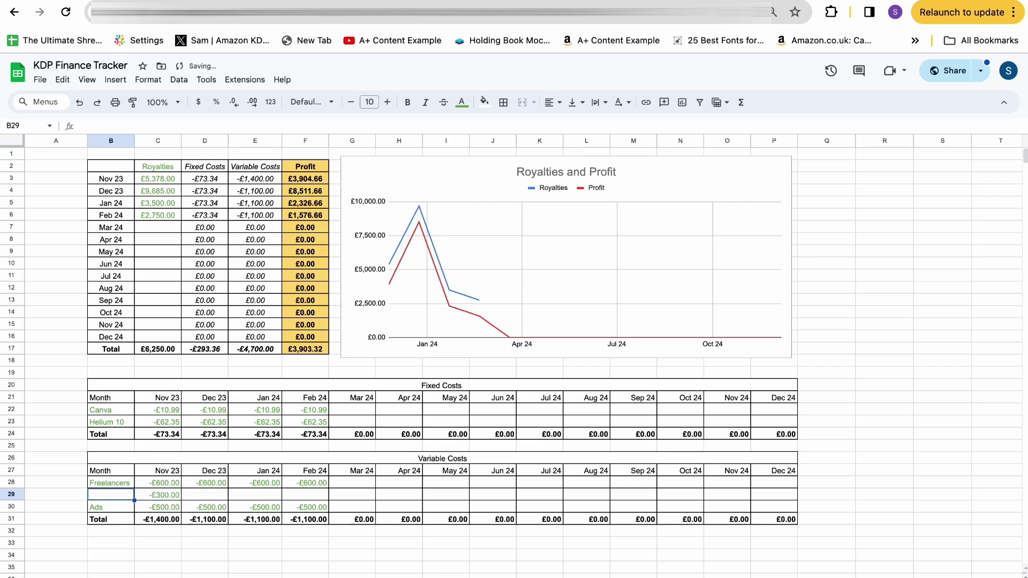
{"action": "type", "text": "Something"}
{"action": "left_click", "coordinate": [157, 555]}
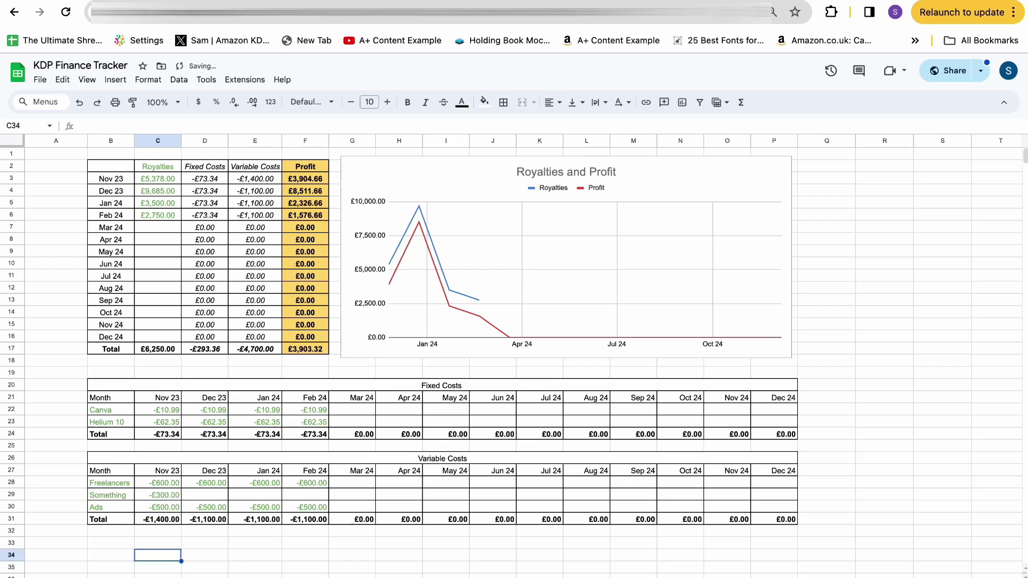
Check the formula of the Nov 23 variable cost total, and undo the label and amount entered in the inserted row
{"action": "left_click", "coordinate": [157, 519]}
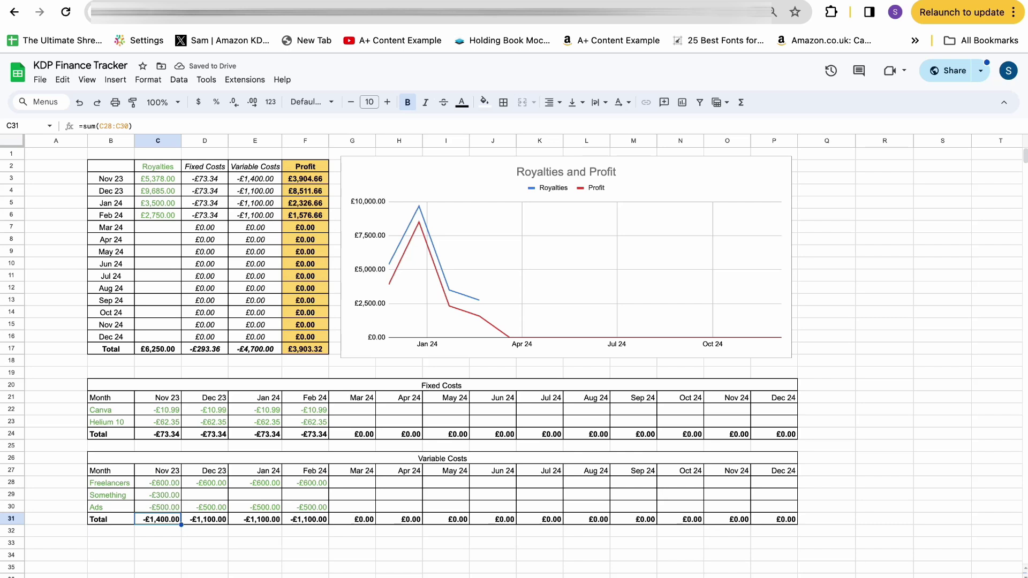
{"action": "key", "text": "ctrl+z"}
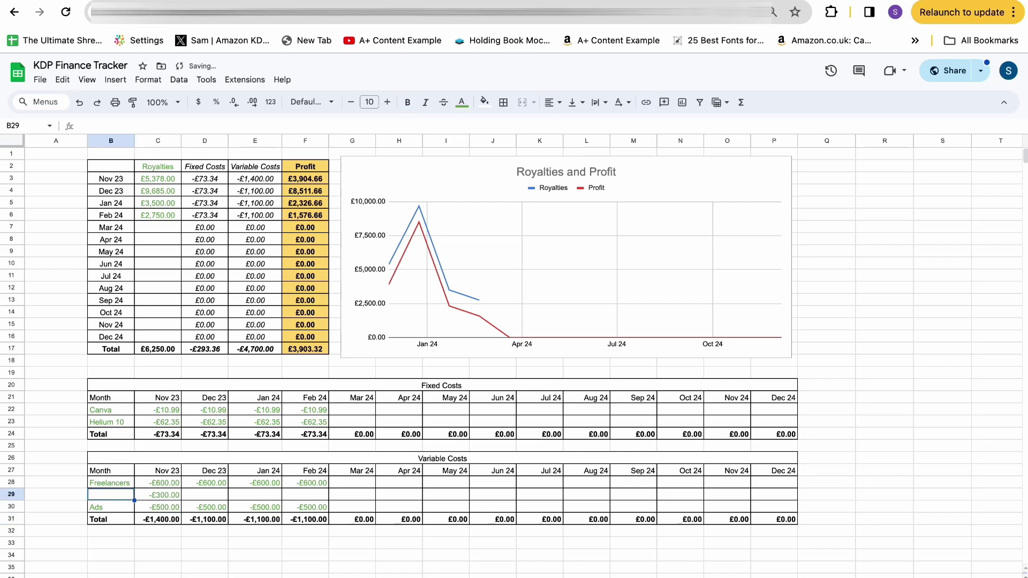
{"action": "key", "text": "ctrl+z"}
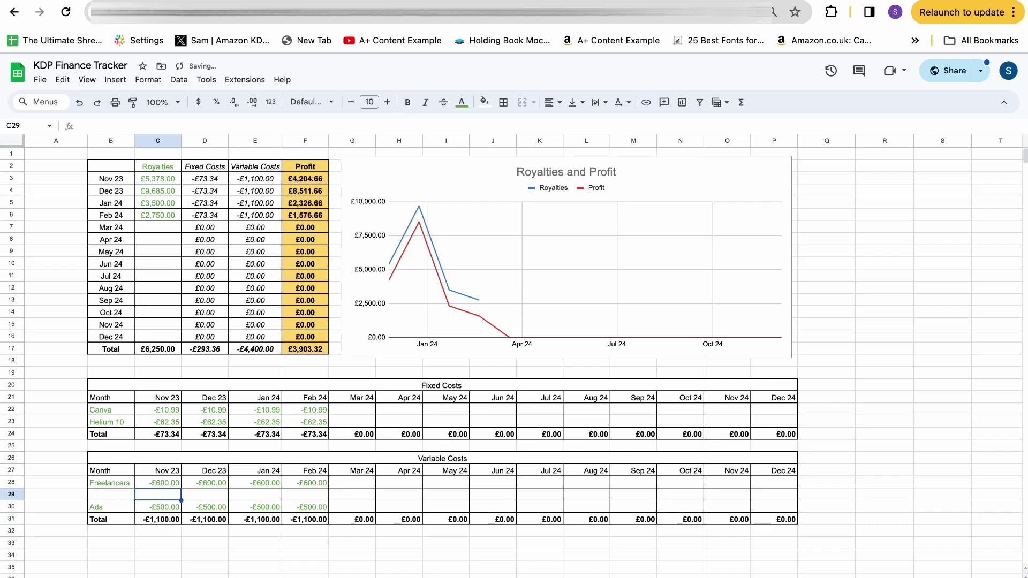
Undo the insertion of the blank row between Freelancers and Ads in the Variable Costs table
{"action": "key", "text": "ctrl+z"}
{"action": "left_click", "coordinate": [157, 495]}
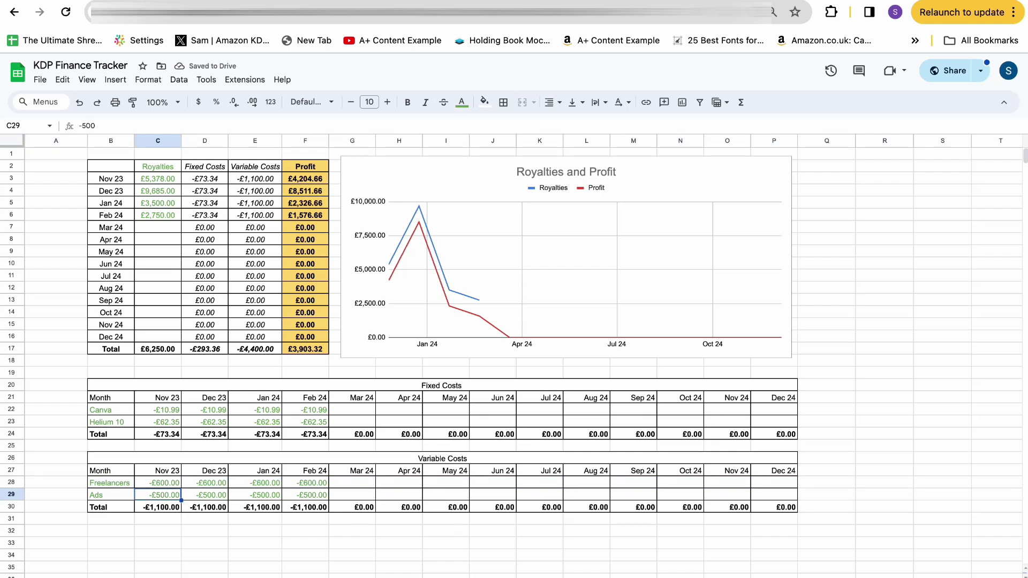
Insert a blank row above the Ads row in the Variable Costs table, and undo the insertion
{"action": "right_click", "coordinate": [11, 494]}
{"action": "left_click", "coordinate": [64, 205]}
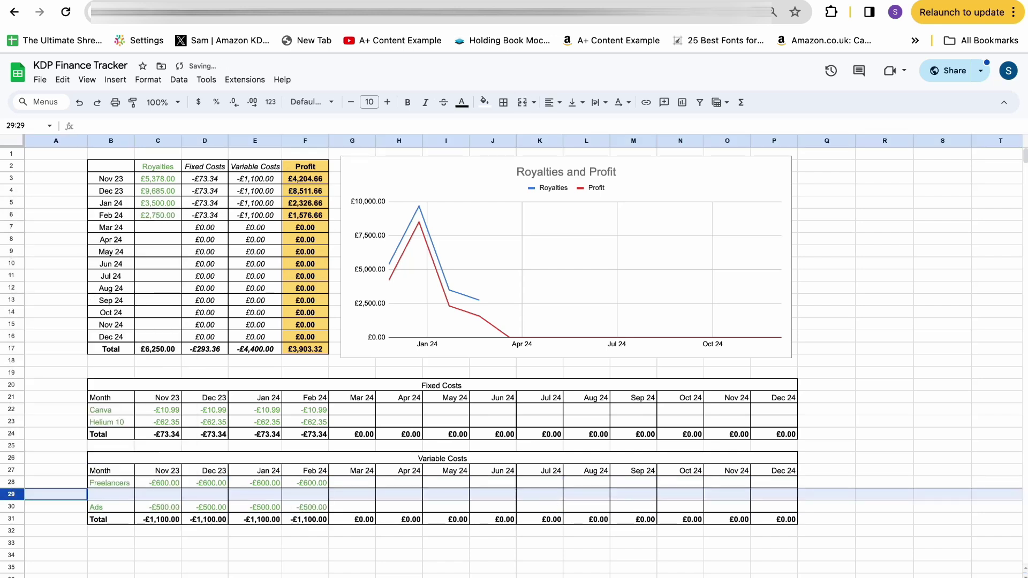
{"action": "left_click", "coordinate": [157, 494]}
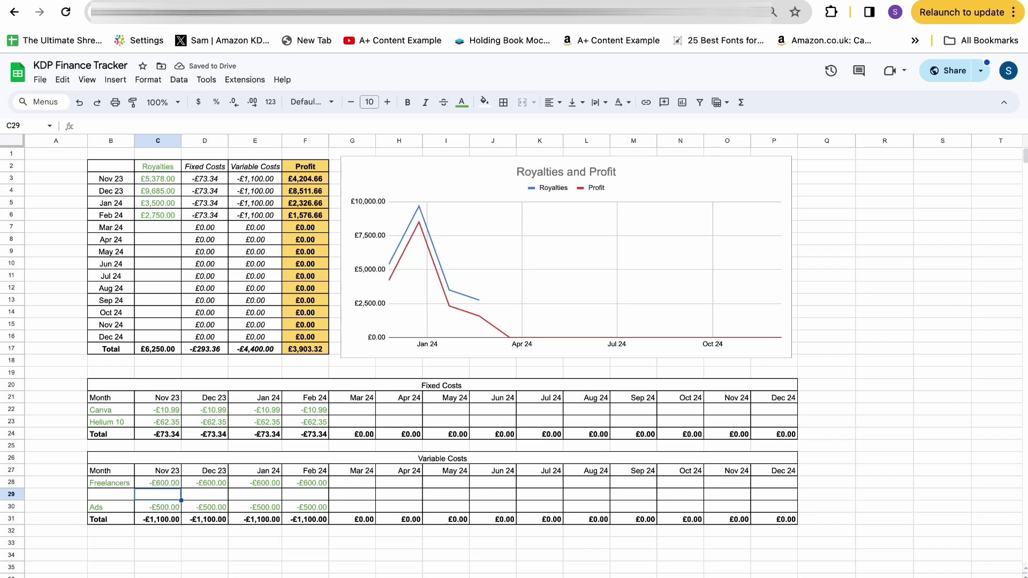
{"action": "left_click_drag", "start_coordinate": [255, 507], "coordinate": [205, 506]}
{"action": "key", "text": "super+z"}
{"action": "left_click", "coordinate": [205, 531]}
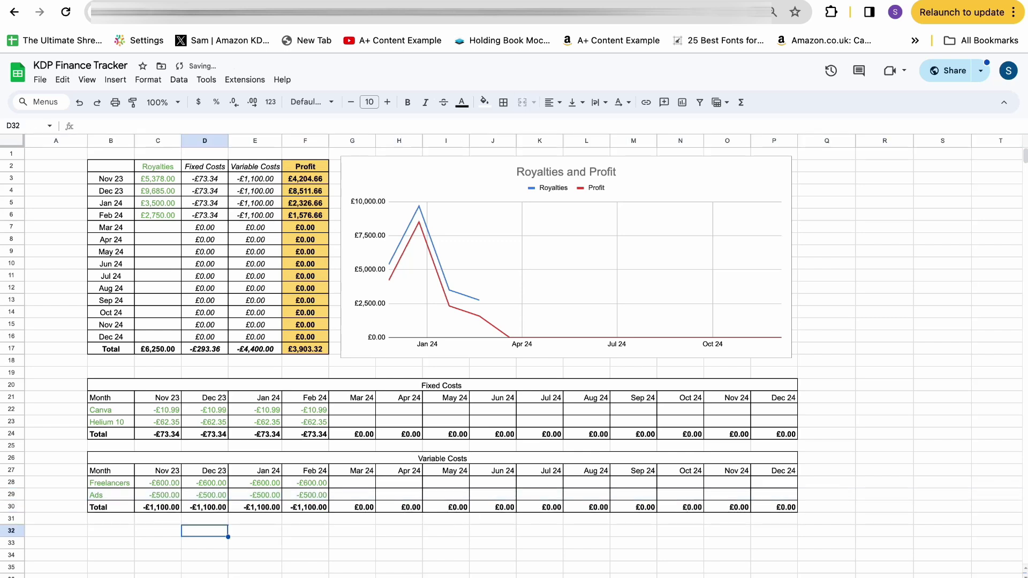
Examine the Nov 23 royalties, fixed cost and variable cost cells and the formula that sums them into the profit
{"action": "left_click", "coordinate": [157, 178]}
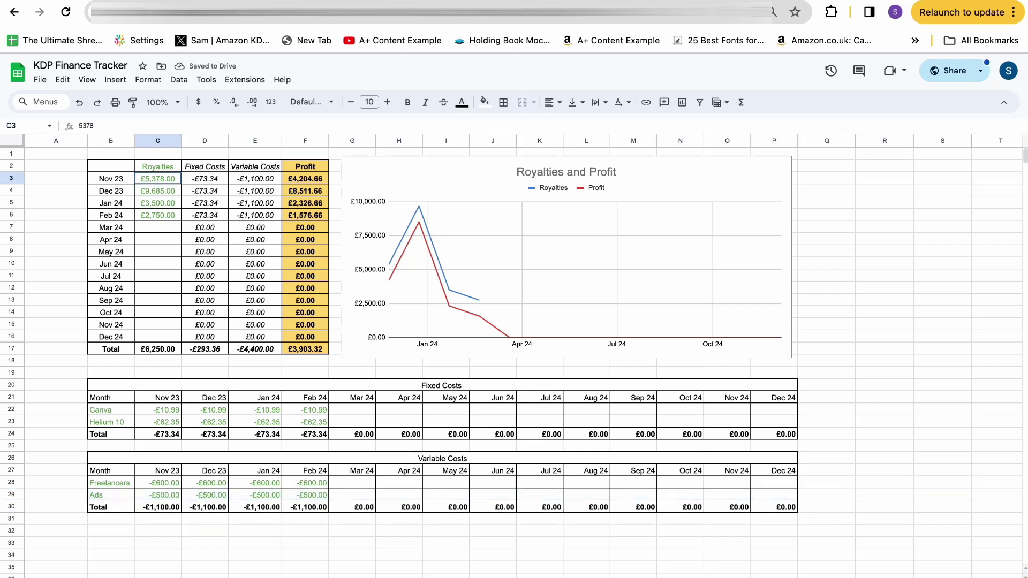
{"action": "left_click", "coordinate": [205, 178]}
{"action": "left_click", "coordinate": [255, 178]}
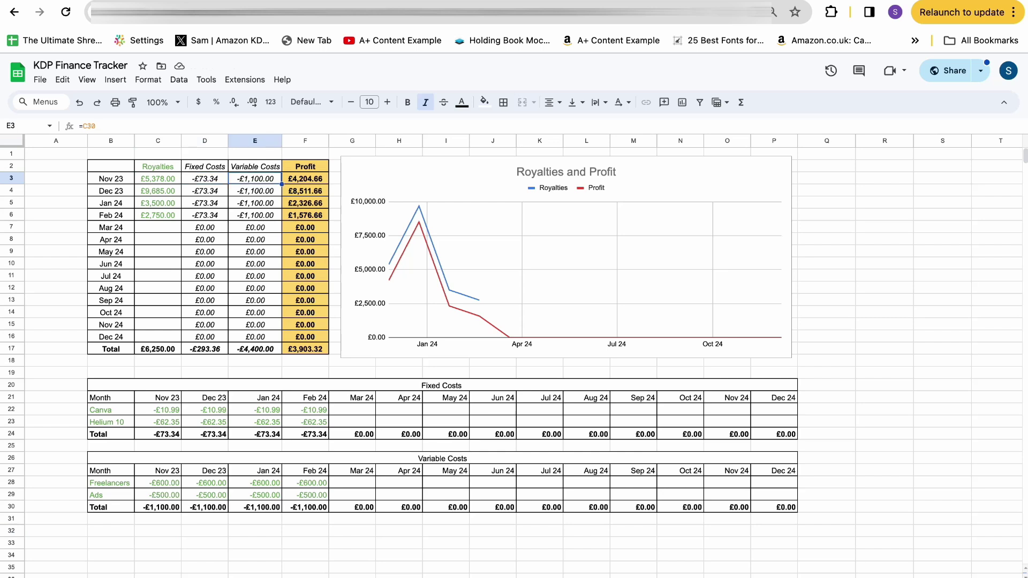
{"action": "left_click", "coordinate": [305, 178]}
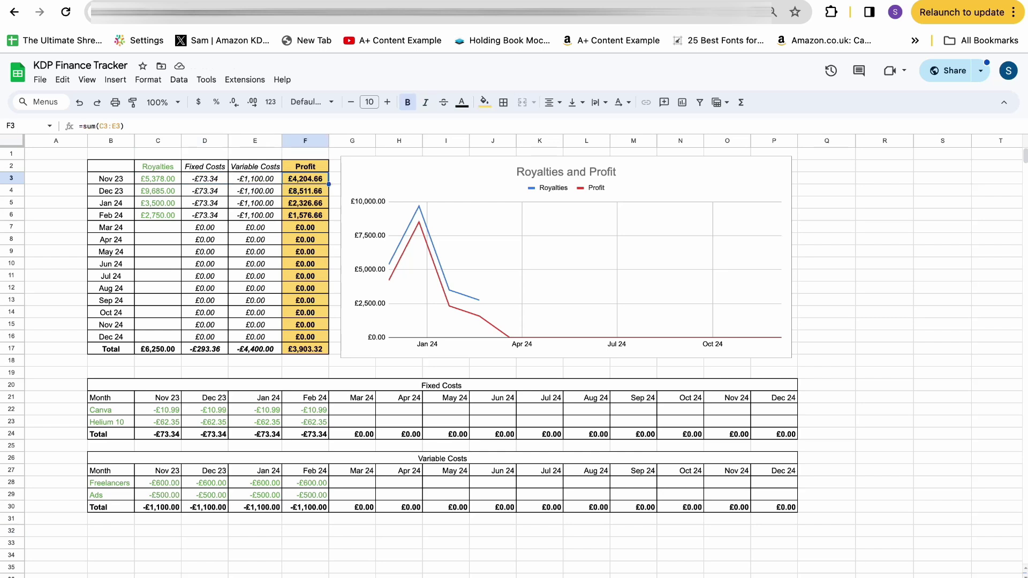
{"action": "left_click", "coordinate": [157, 178]}
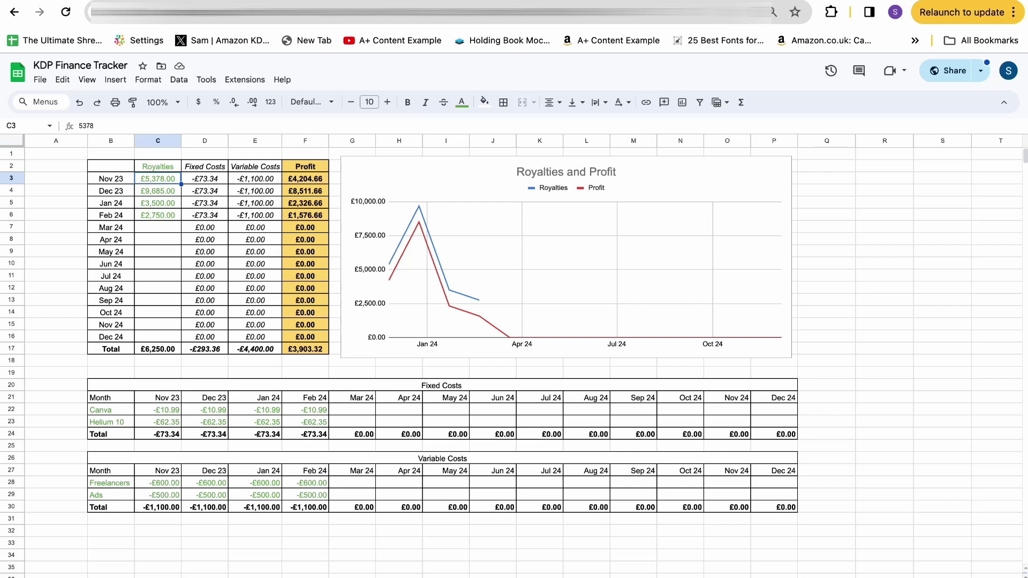
Examine the Dec 23 summary row, the fixed and variable cost columns through May 24, and the monthly profit formulas
{"action": "left_click_drag", "start_coordinate": [158, 191], "coordinate": [305, 191]}
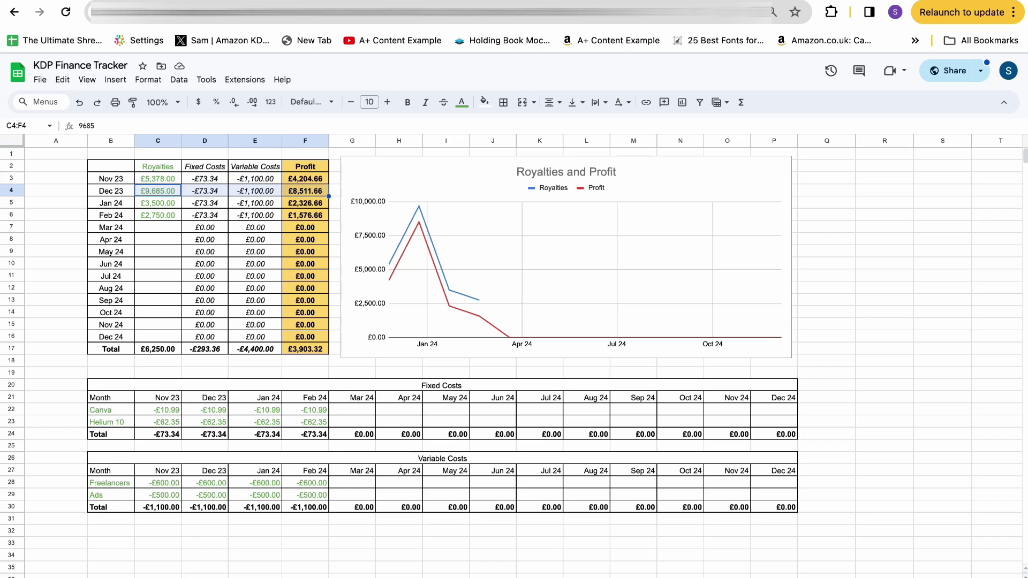
{"action": "left_click", "coordinate": [255, 251]}
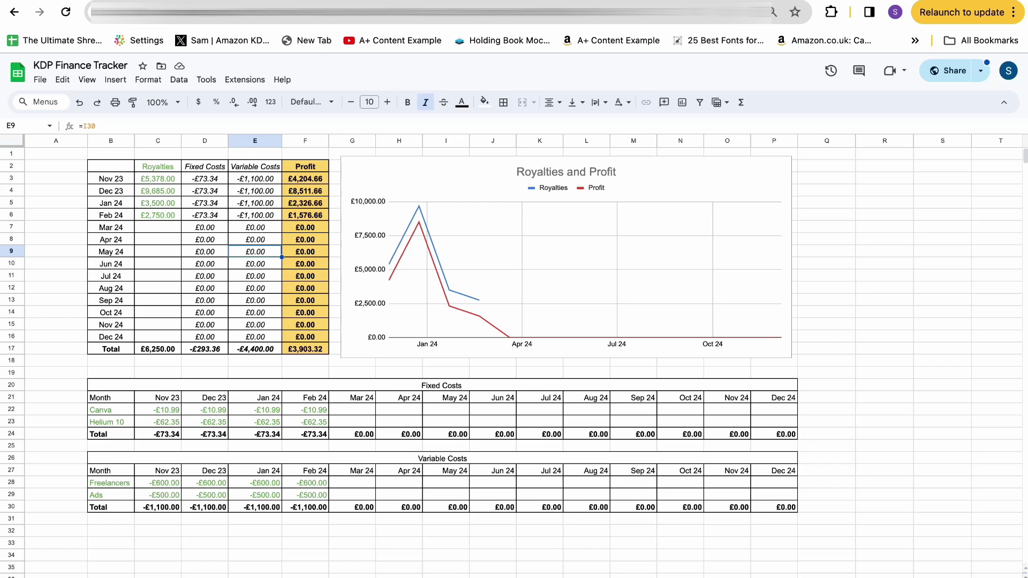
{"action": "left_click_drag", "start_coordinate": [205, 178], "coordinate": [255, 251]}
{"action": "left_click_drag", "start_coordinate": [305, 178], "coordinate": [305, 214]}
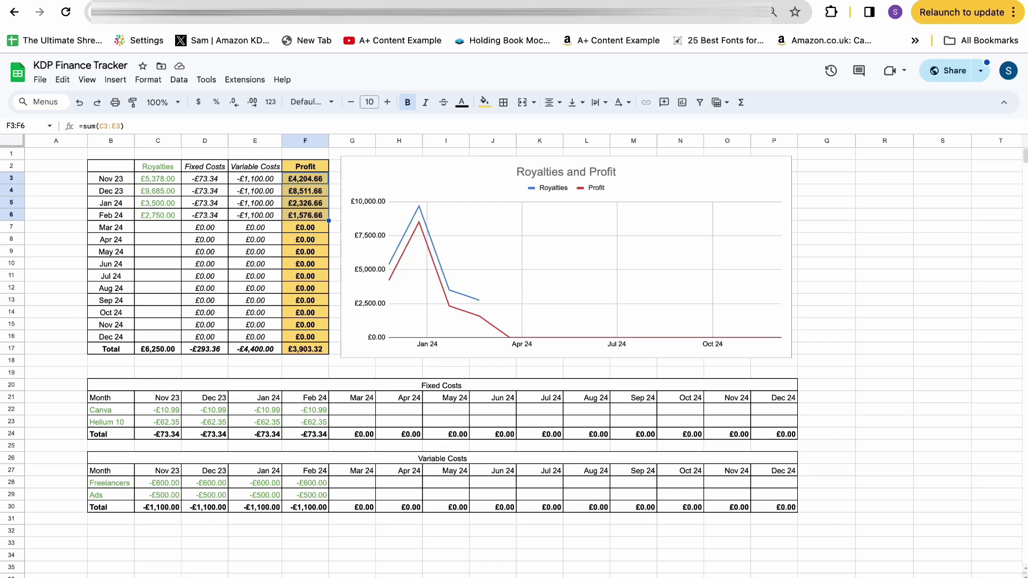
{"action": "left_click", "coordinate": [304, 252]}
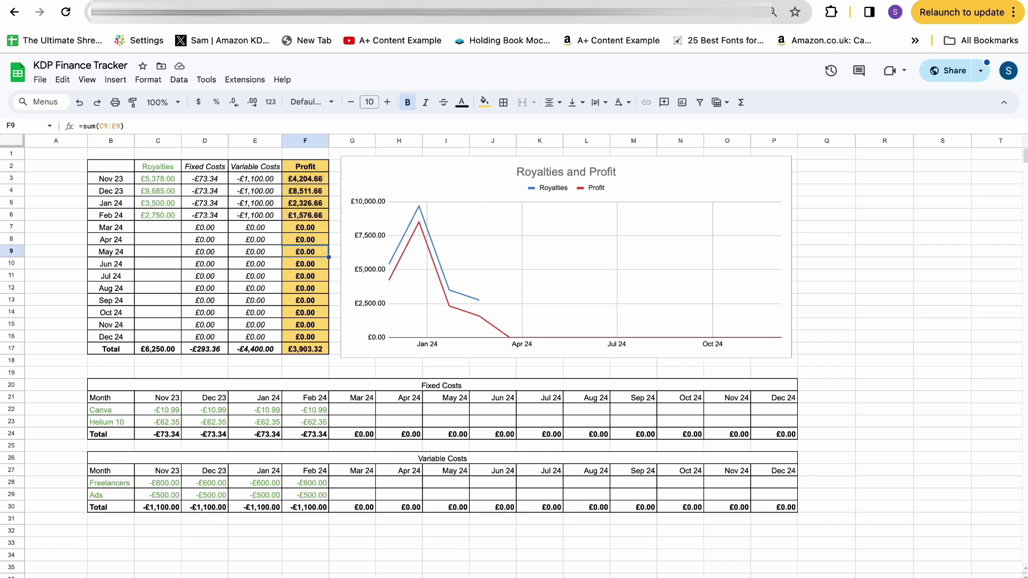